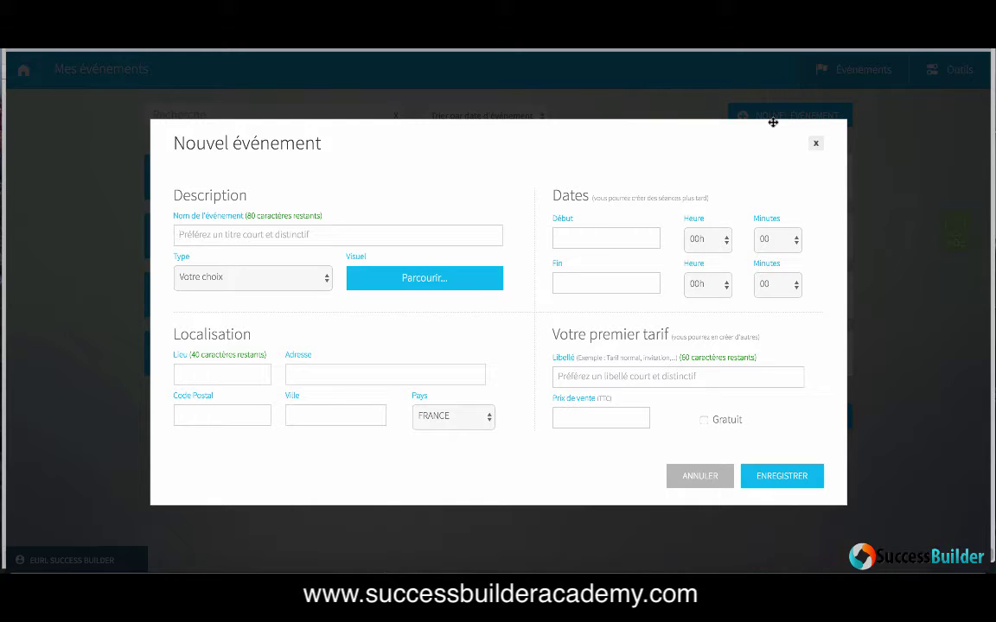
Step: Name the event Test, set type 'Conférence, forum, congrès', and attach the desktop screenshot as visual
type("Test")
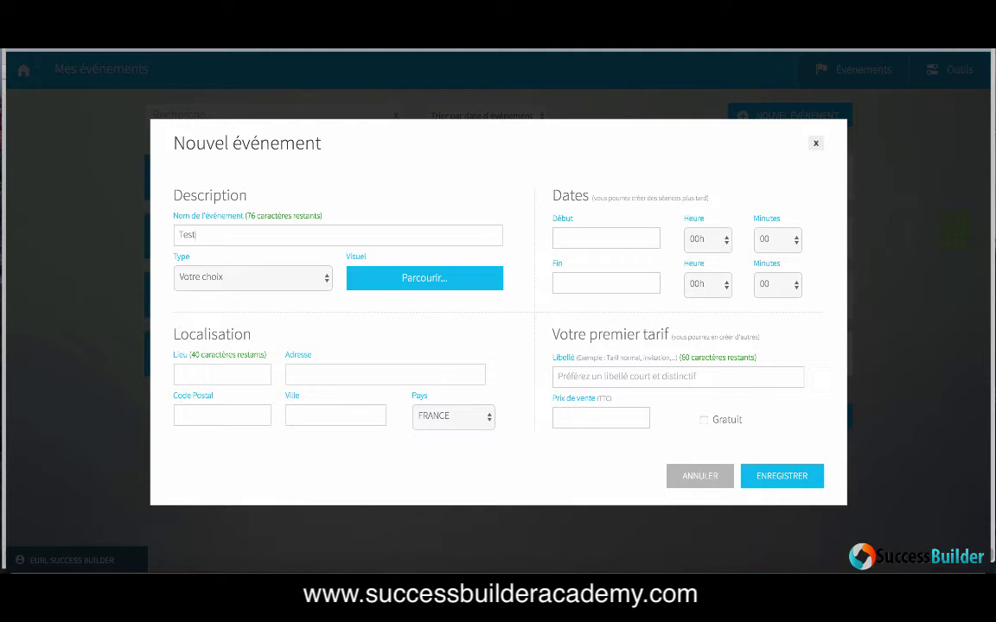
left_click(326, 285)
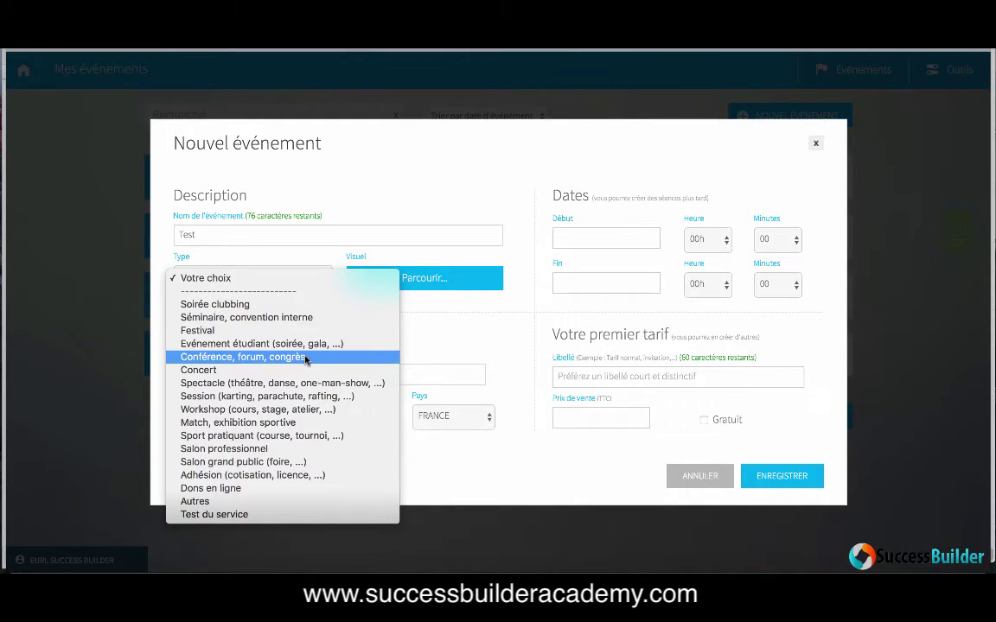
left_click(306, 357)
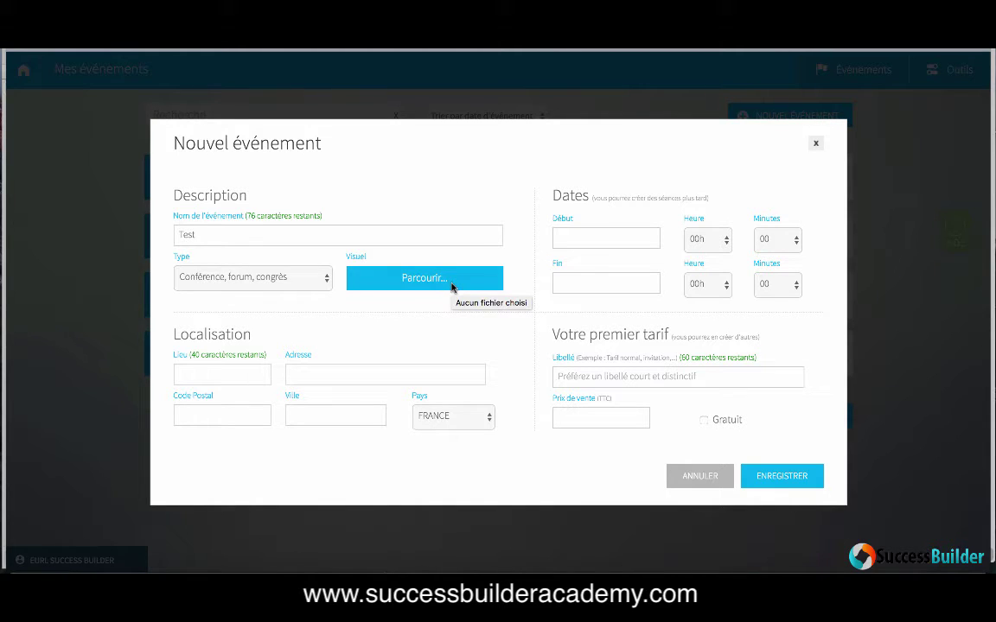
left_click(450, 285)
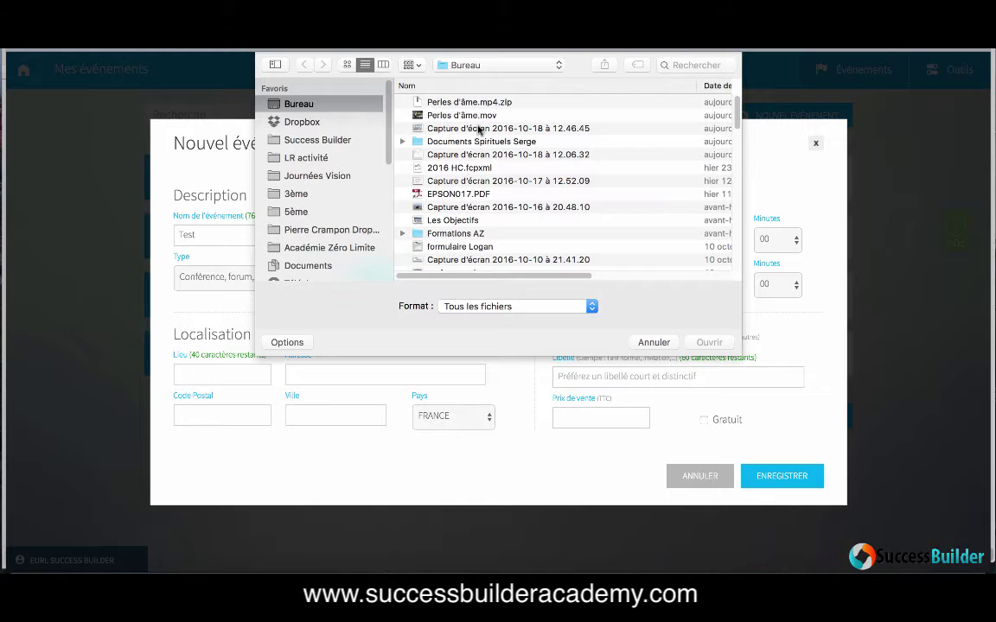
double_click(437, 128)
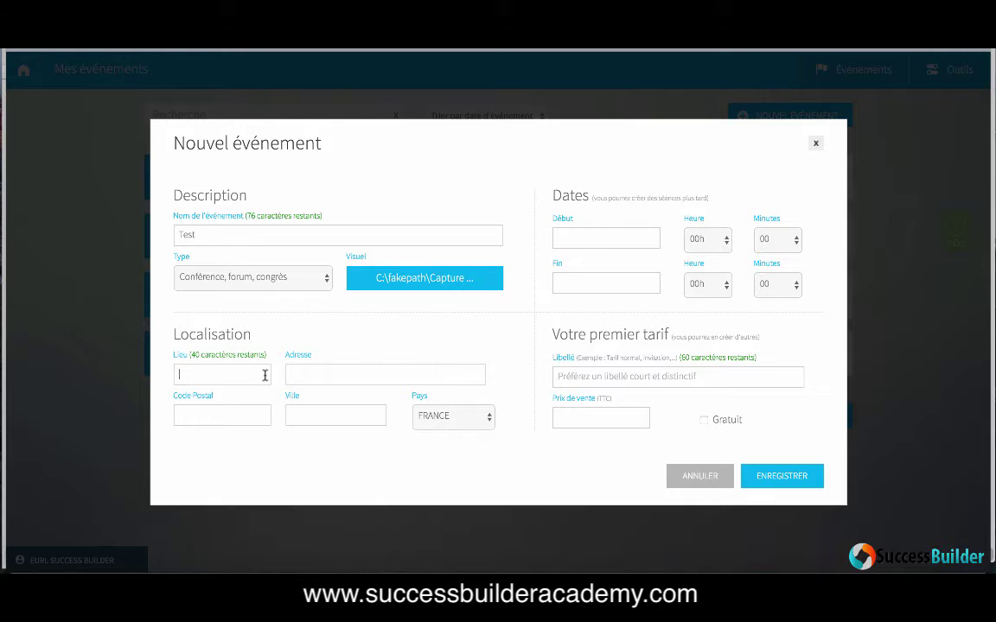
Step: Enter 'La Roche sur Yon' in the venue field and 'rue du test' as the street address
type("La Roche Y")
key("BackSpace")
type("sur Yon")
left_click(336, 374)
type("rue du tst")
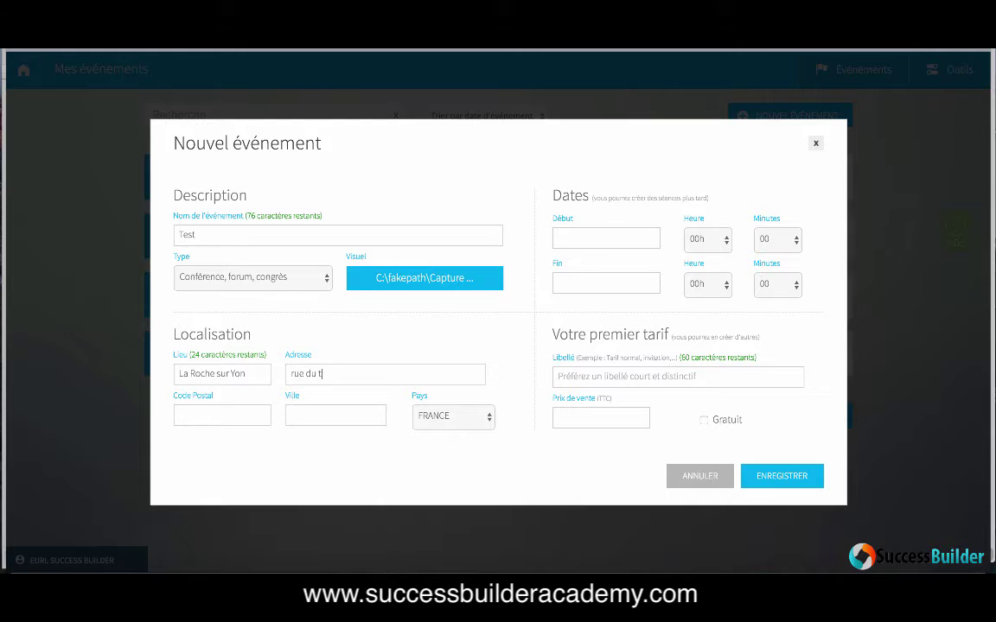
key("BackSpace")
Step: Enter postal code 85000, move 'La Roche sur Yon' into the city, and set venue 'Hôtel test'
key("BackSpace")
type("est")
left_click(242, 418)
type("85000")
triple_click(246, 374)
key("ctrl+c")
key("BackSpace")
left_click(314, 413)
key("ctrl+v")
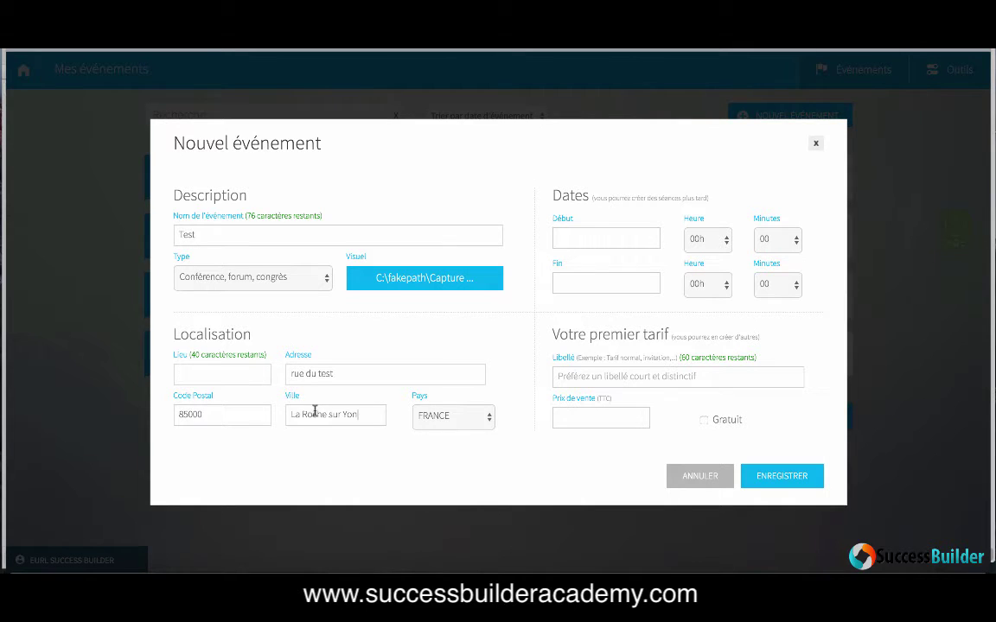
left_click(249, 368)
type("Hôtel test")
Step: Set both the start and end dates to 26/11/2016
left_click(618, 236)
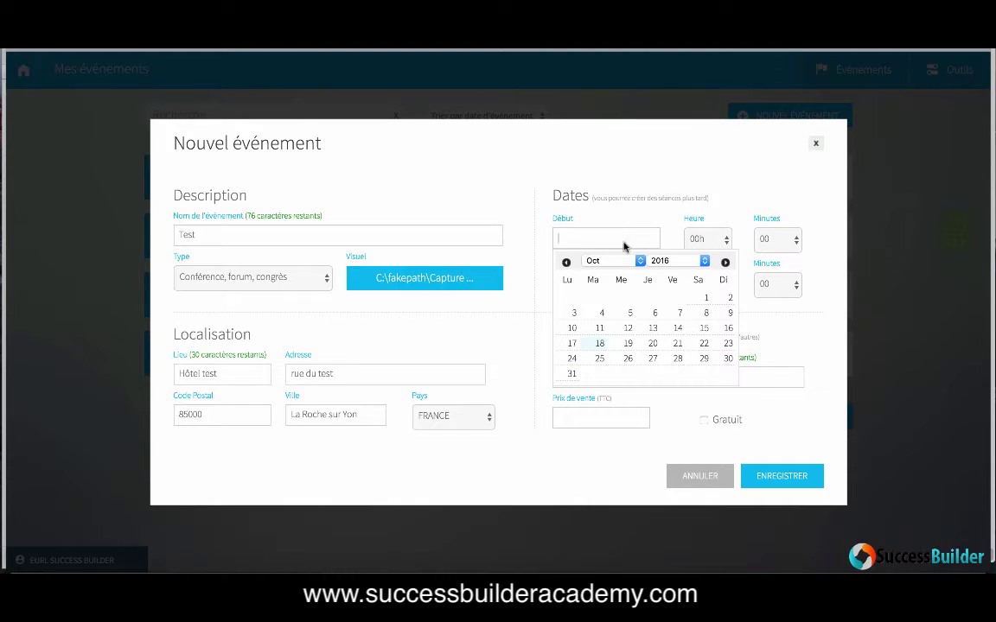
left_click(724, 263)
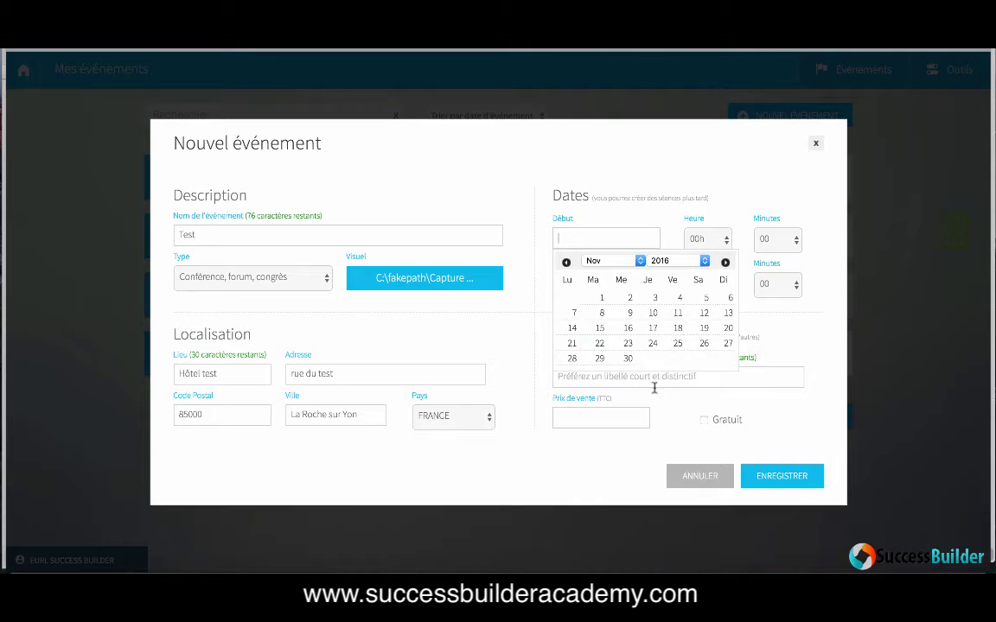
left_click(702, 349)
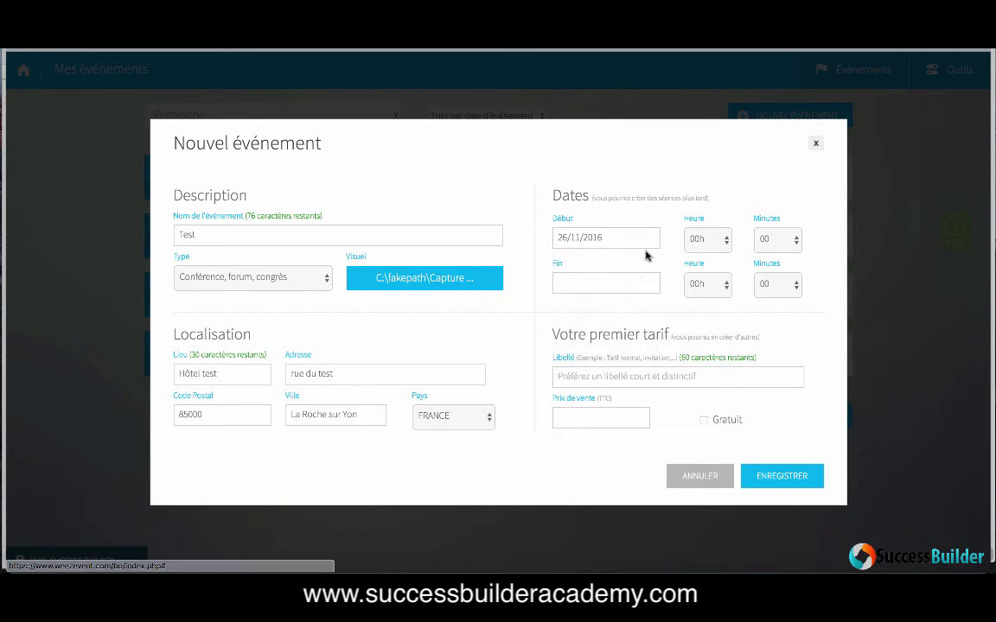
left_click(631, 282)
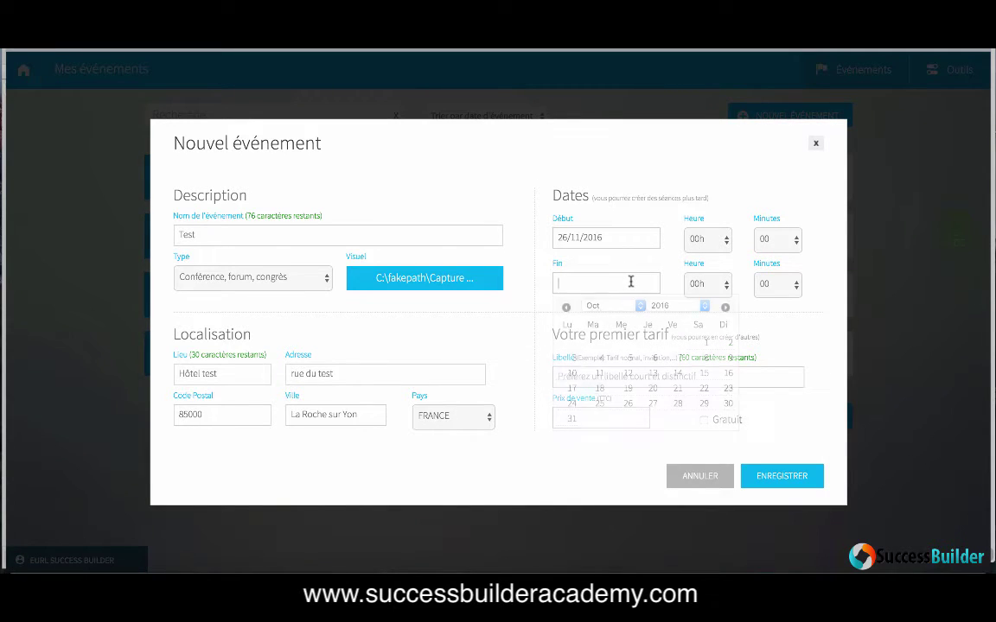
left_click(635, 306)
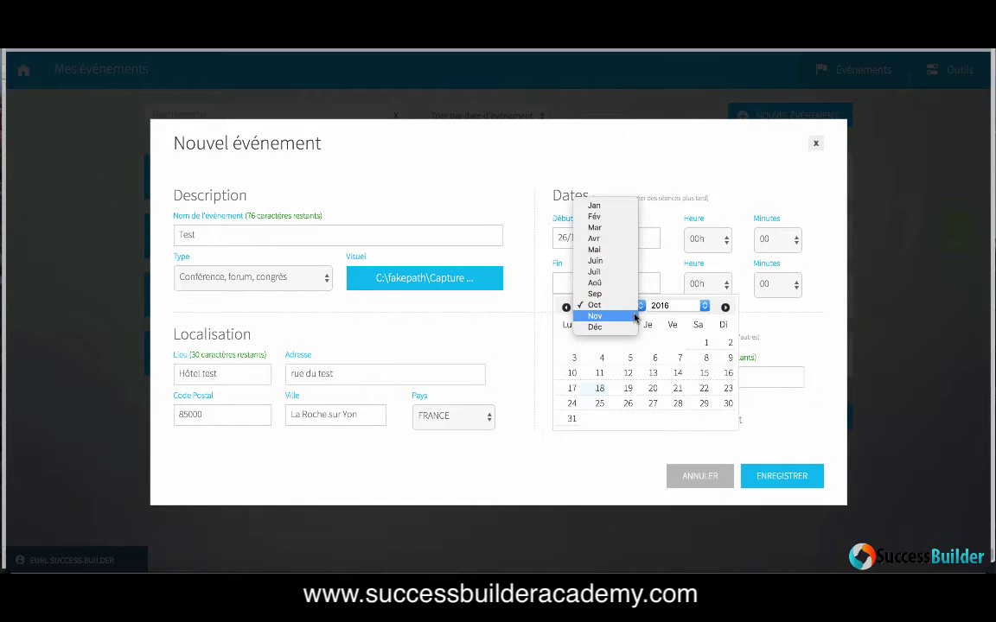
left_click(636, 318)
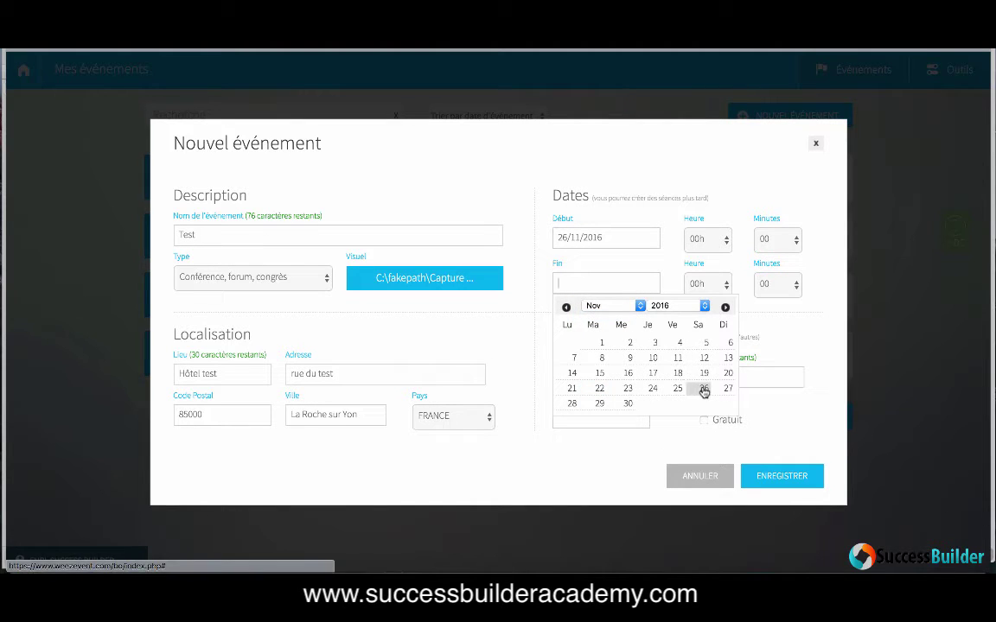
left_click(701, 388)
Step: Set the start hour to 13h and the end hour to 19h
left_click(715, 245)
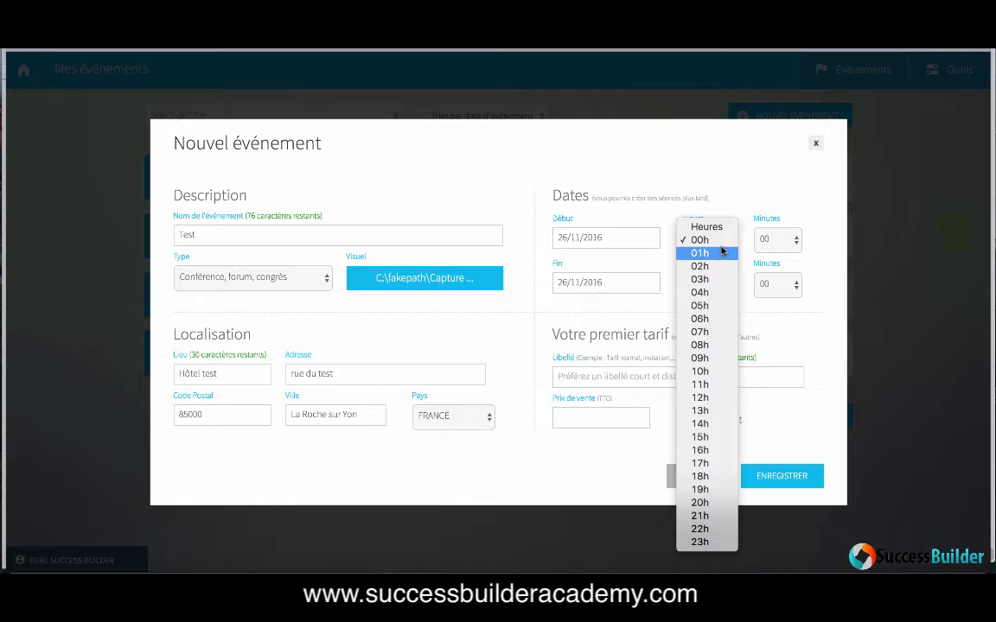
left_click(701, 411)
left_click(724, 293)
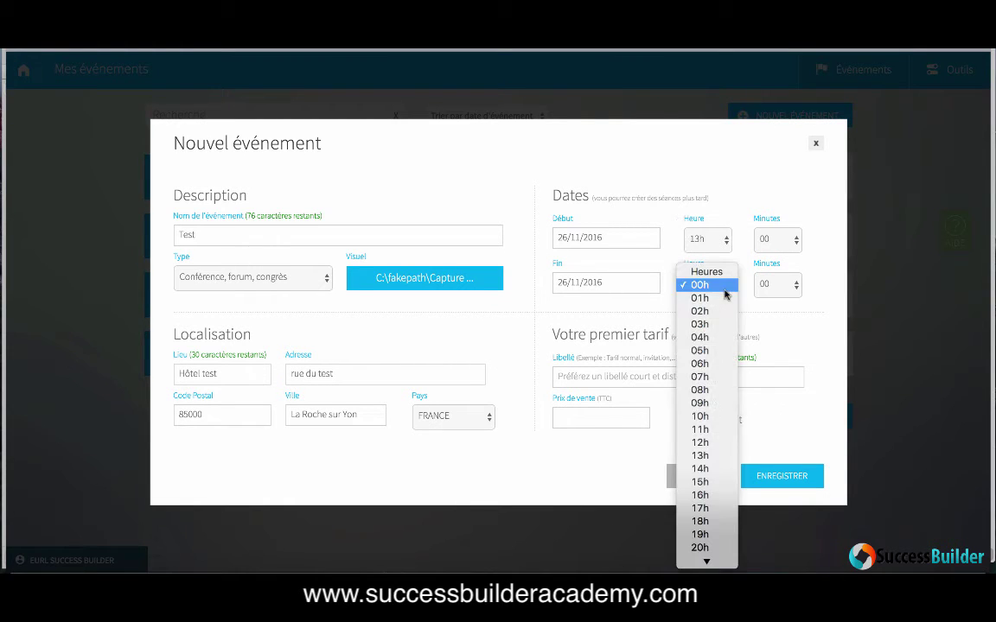
left_click(709, 536)
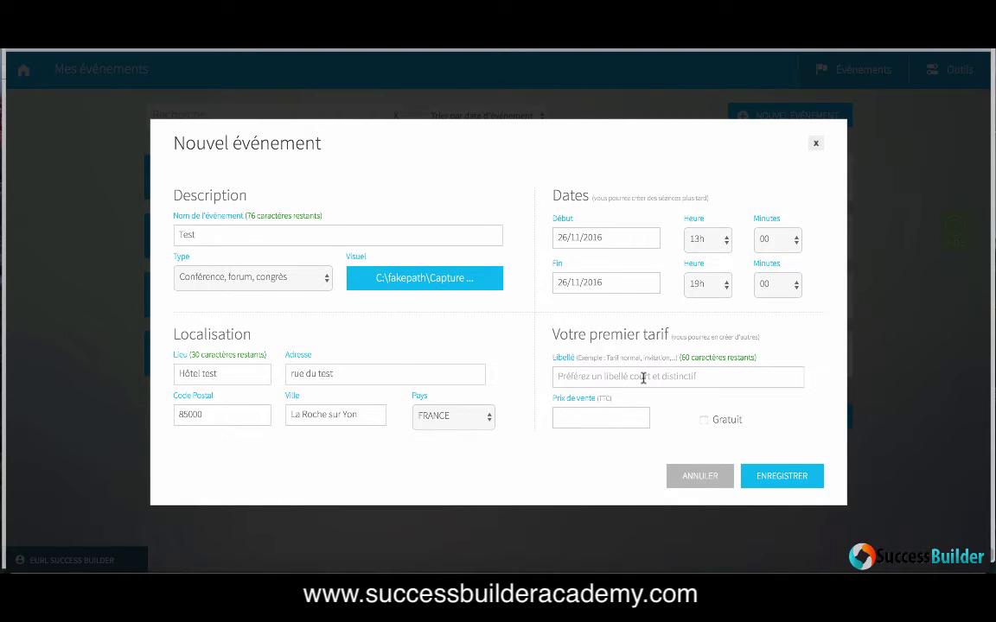
Step: Add a paid rate 'tarif normal' priced at 97 and save the new event
left_click(644, 378)
type("tar")
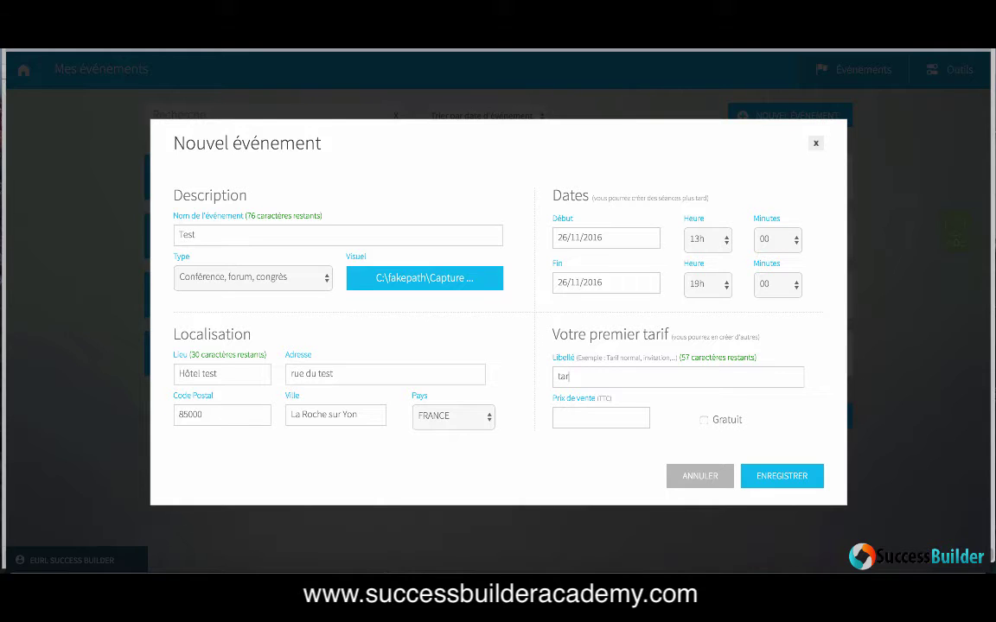
type("if normal")
left_click(704, 421)
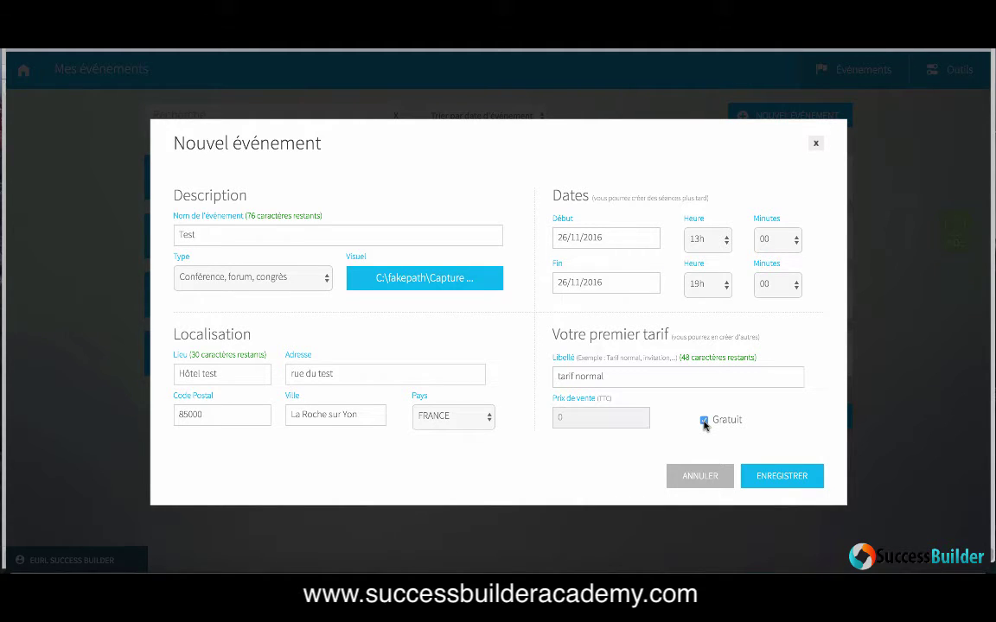
left_click(703, 421)
left_click(583, 419)
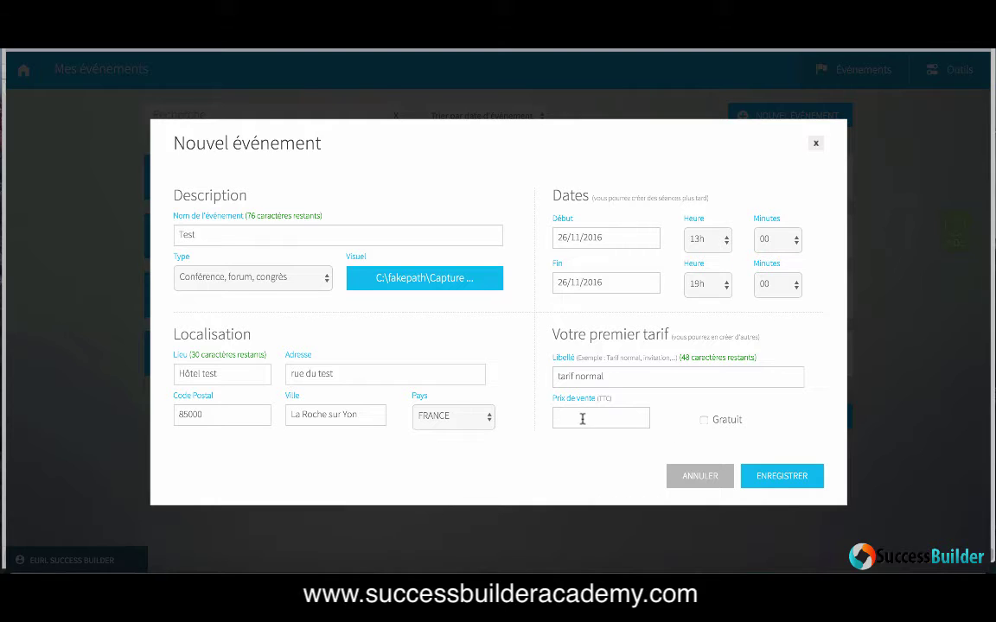
type("97")
left_click(788, 480)
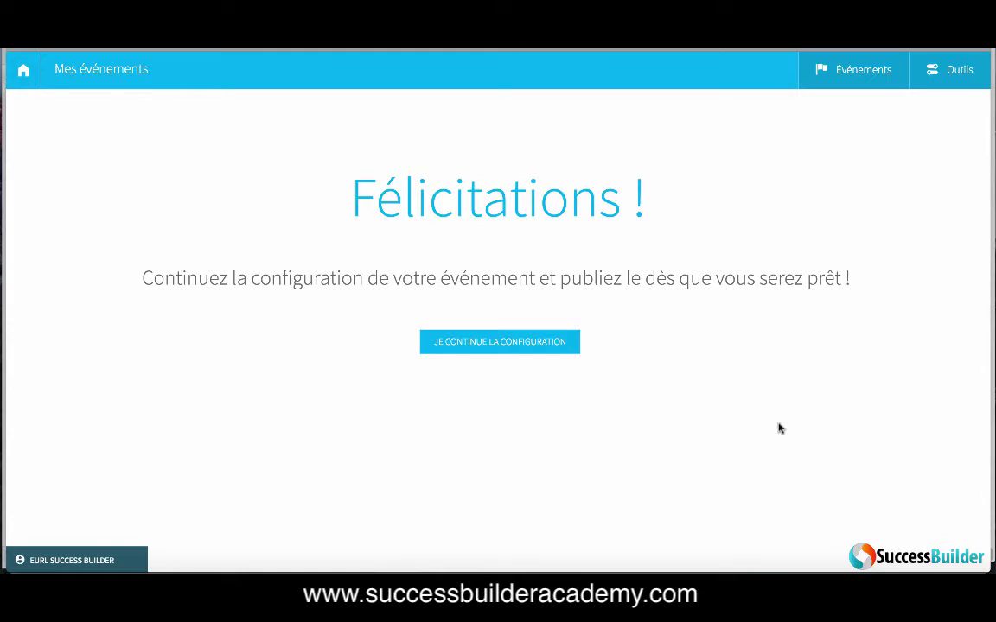
Step: Continue configuration, check the Test mini-site link, and return to the draft event's Accueil dashboard
left_click(513, 349)
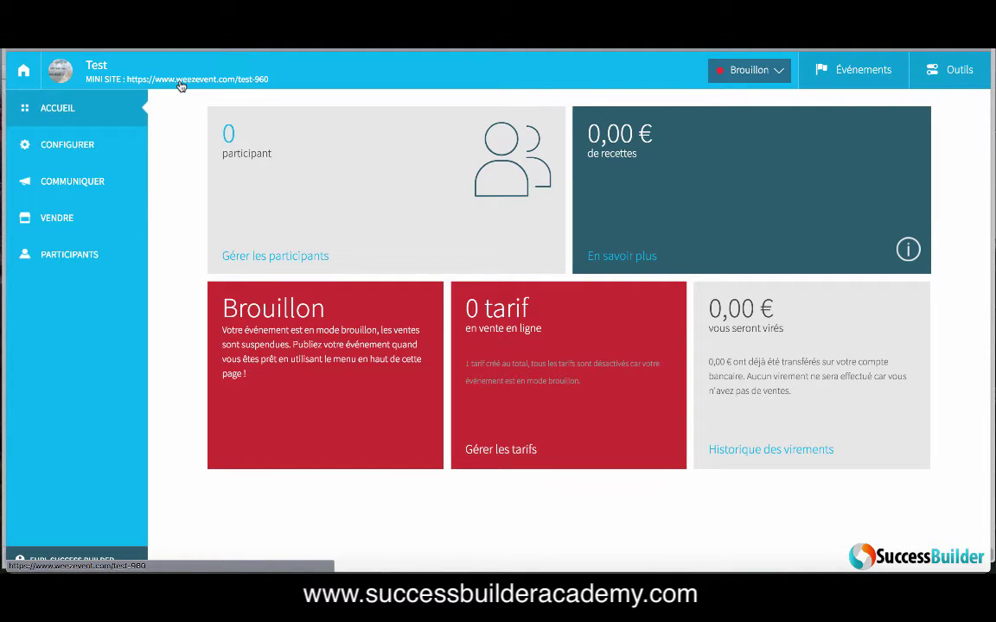
left_click(182, 83)
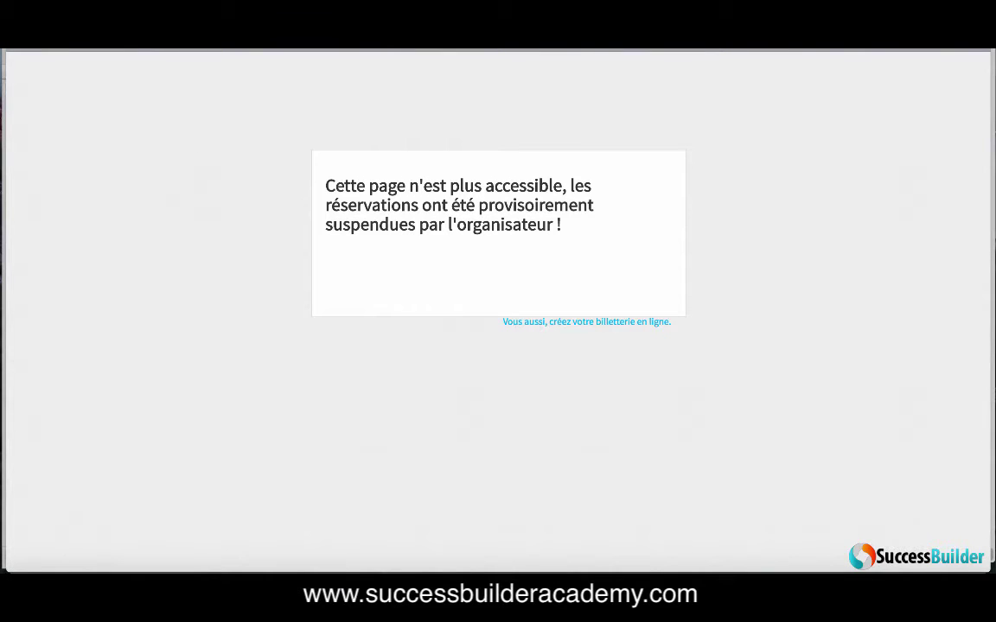
key("ctrl+w")
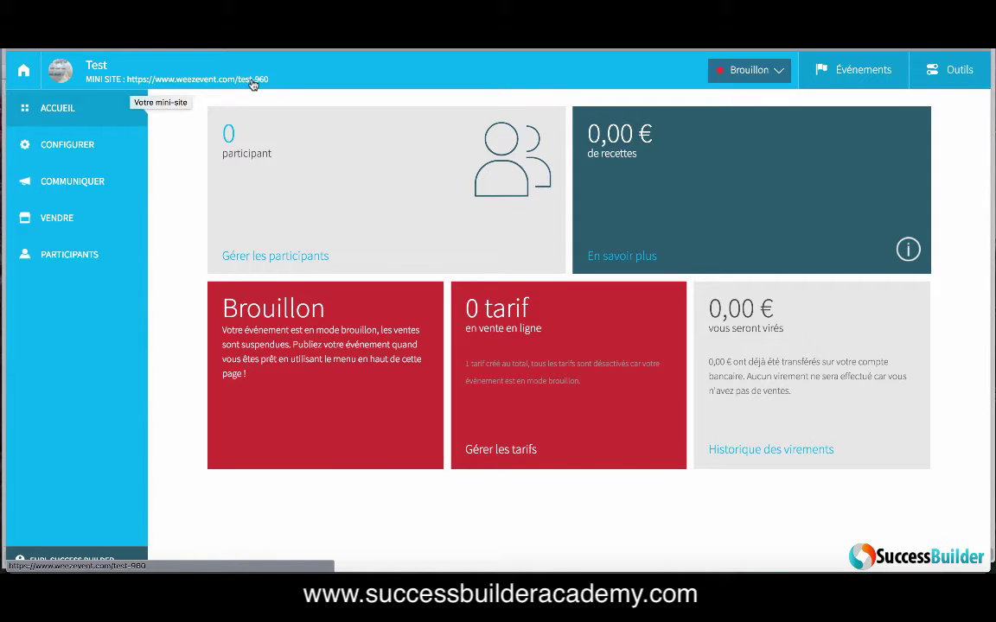
mouse_move(205, 171)
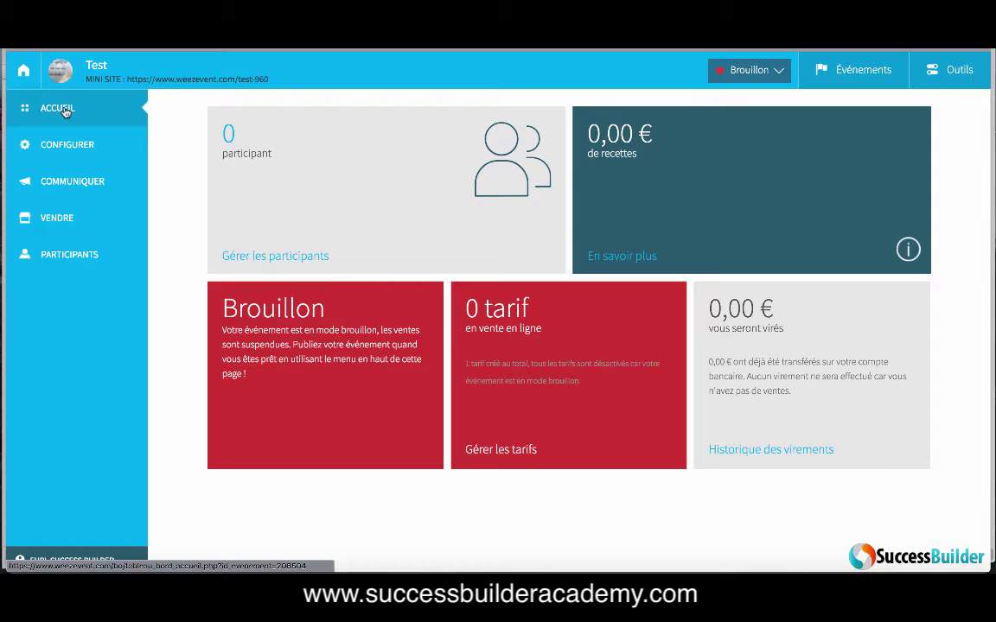
mouse_move(67, 146)
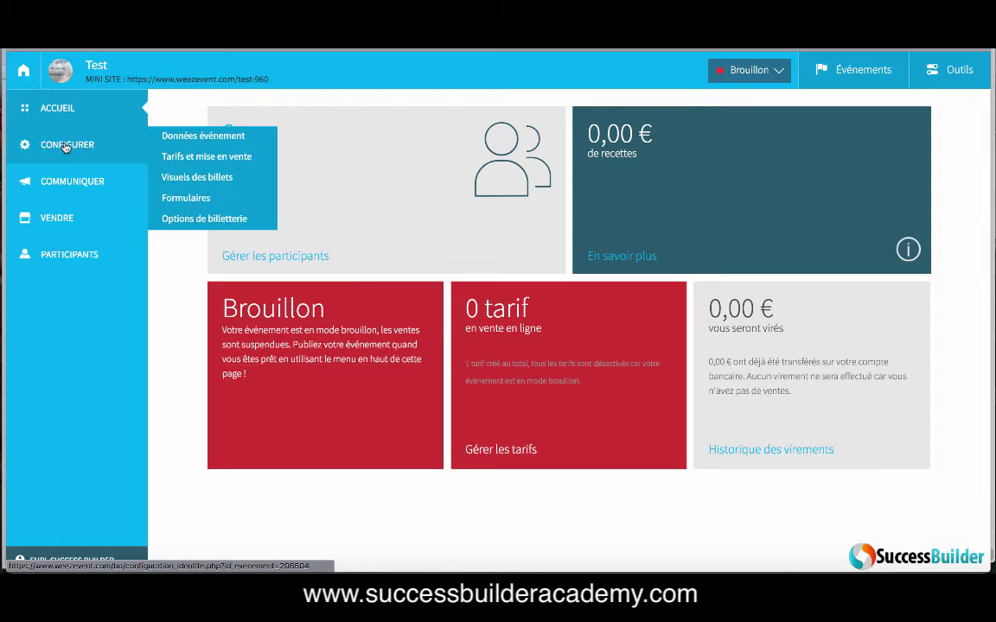
Step: Set the event's tax rate to '20,0% - Taux normal' in its data settings
left_click(184, 139)
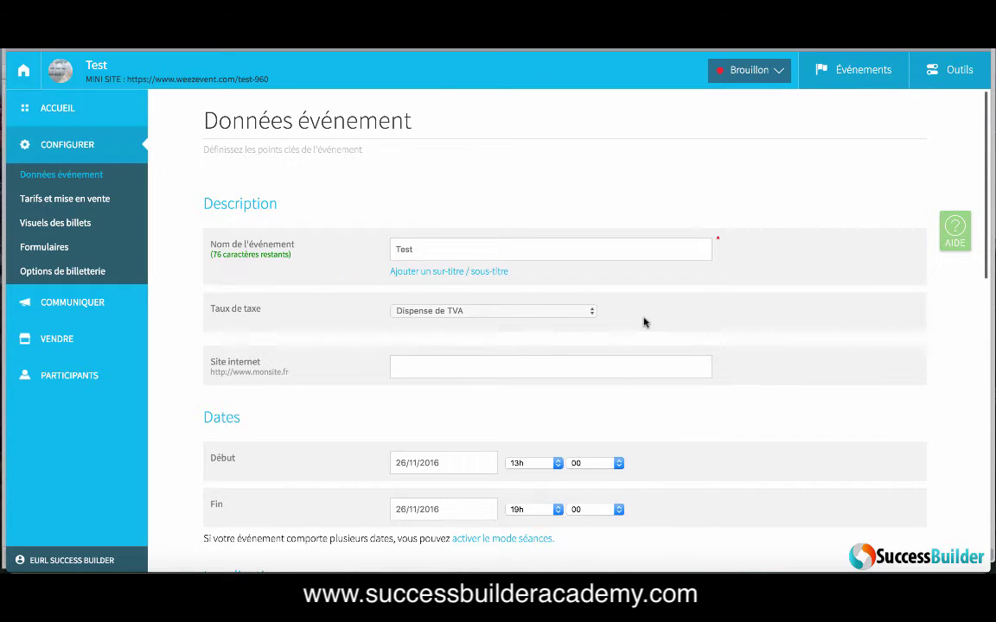
scroll(644, 324, "down", 3)
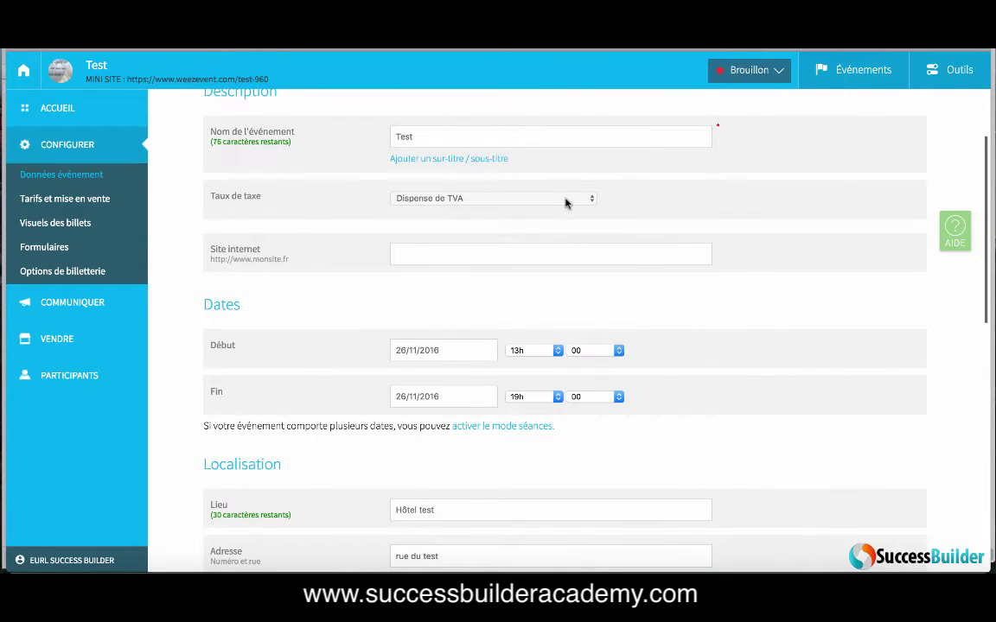
left_click(566, 203)
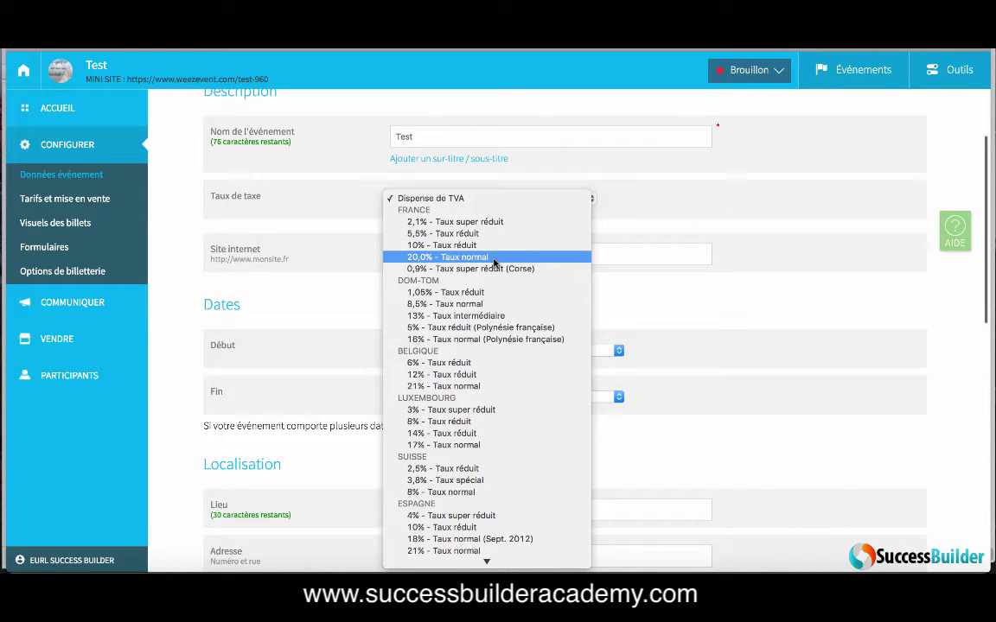
left_click(494, 259)
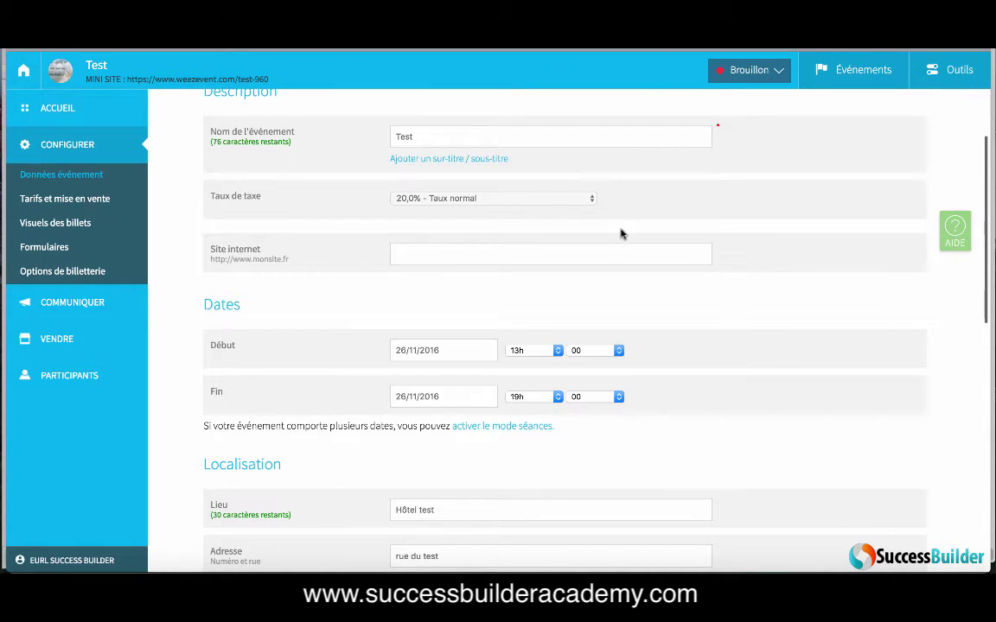
scroll(622, 231, "down", 2)
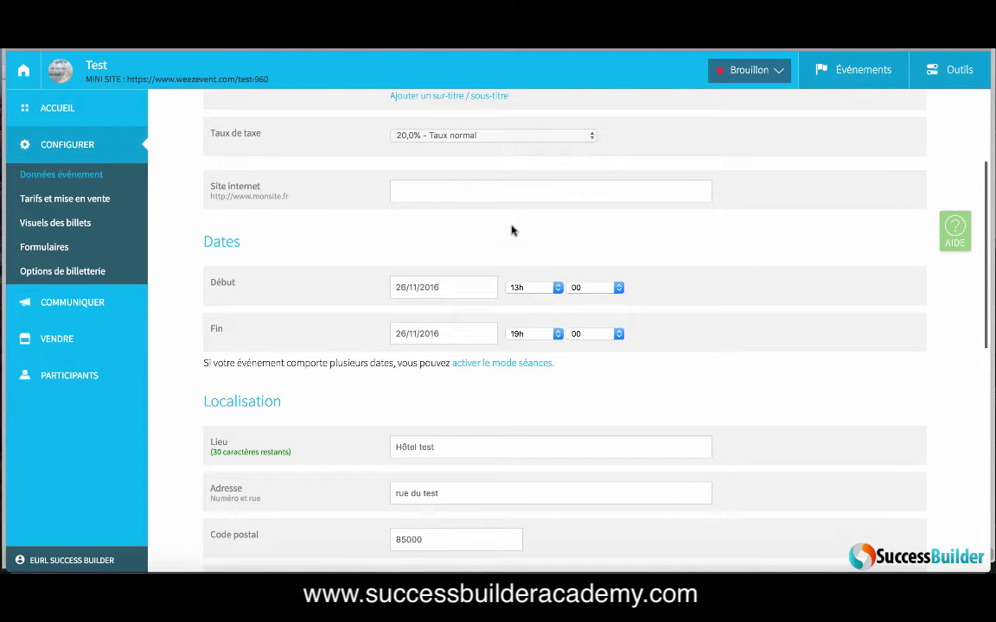
type("www.monsite.fr")
scroll(693, 340, "down", 2)
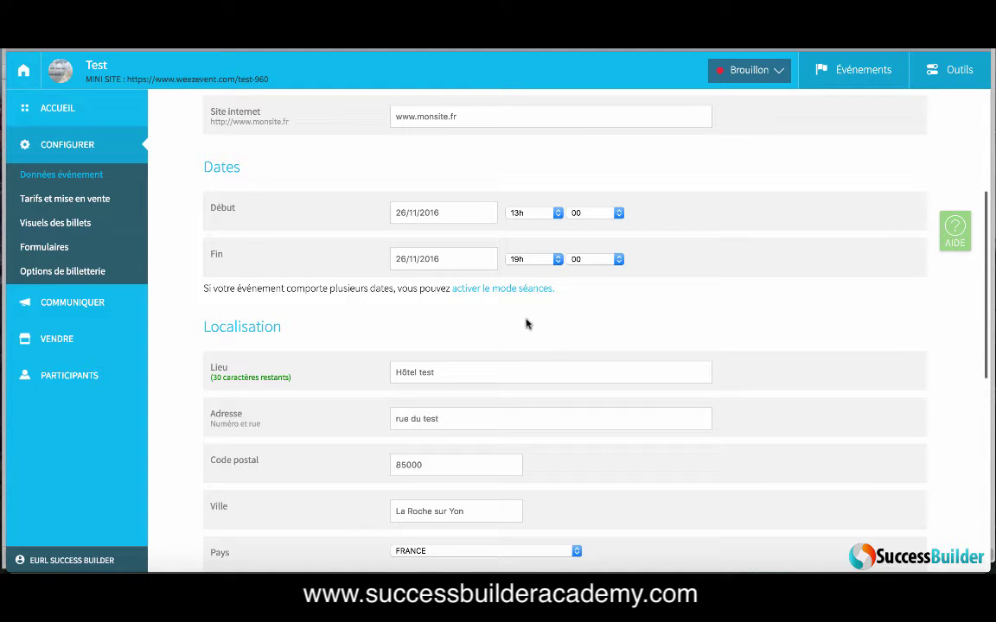
left_click(527, 291)
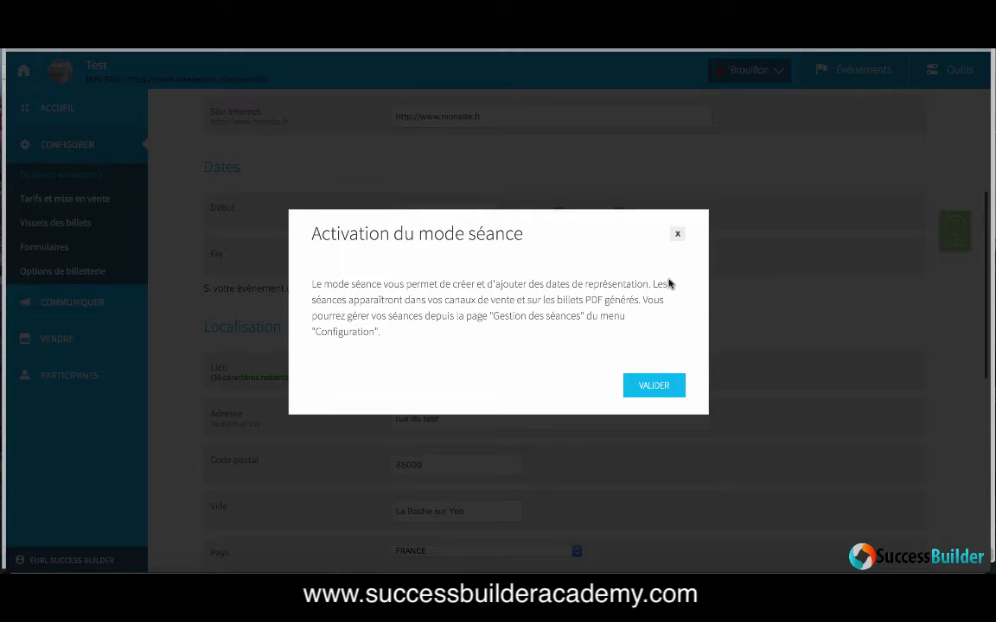
left_click(678, 234)
scroll(653, 314, "down", 1)
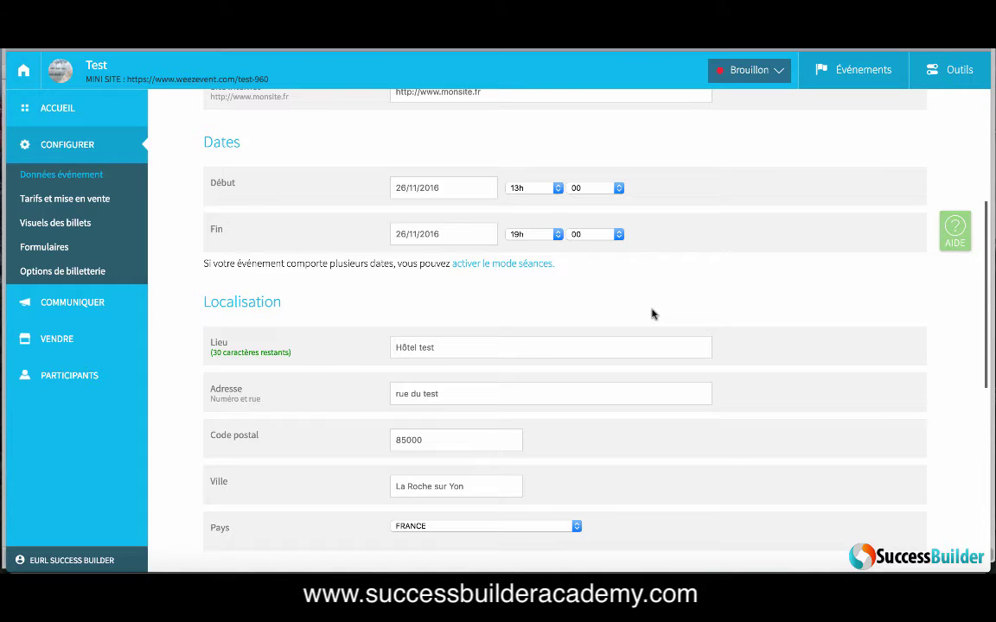
scroll(652, 315, "down", 5)
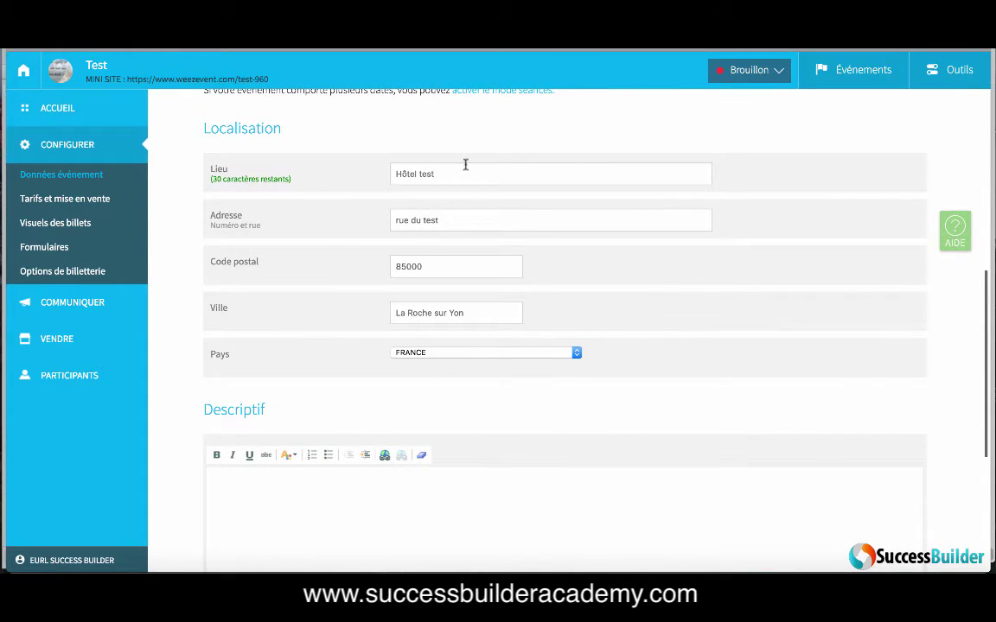
scroll(639, 348, "down", 4)
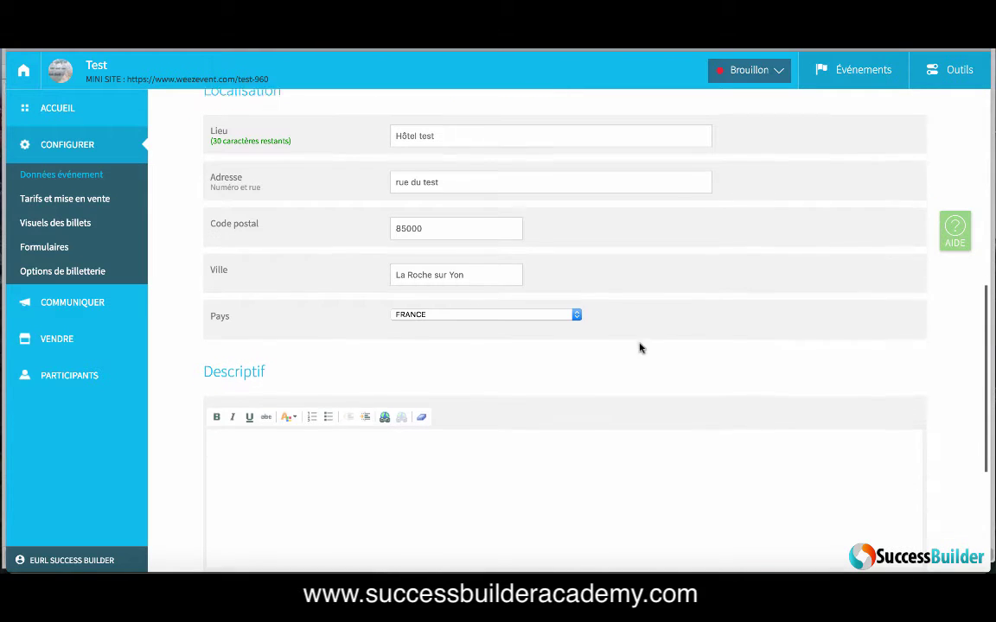
left_click(363, 372)
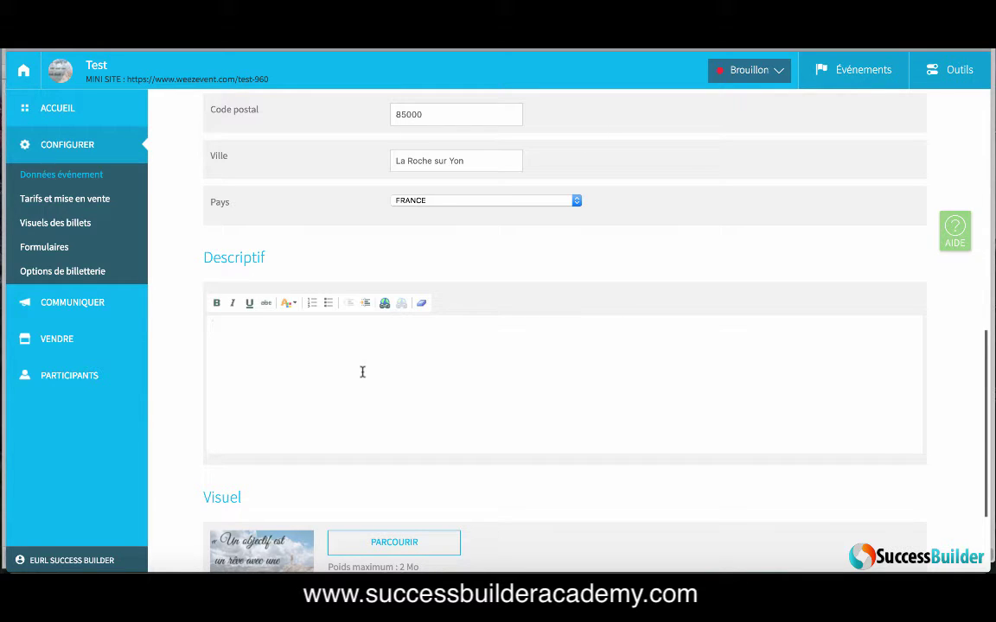
Step: Write 'déroulement de la journée' in the Descriptif and save the event data
type("déroulement de la journée")
scroll(418, 401, "down", 3)
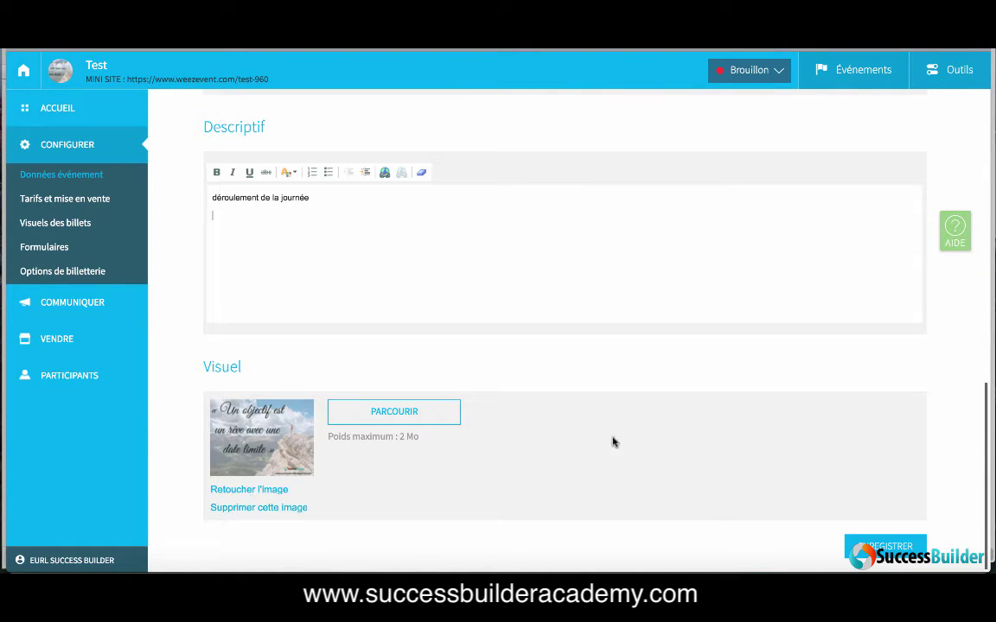
left_click(857, 545)
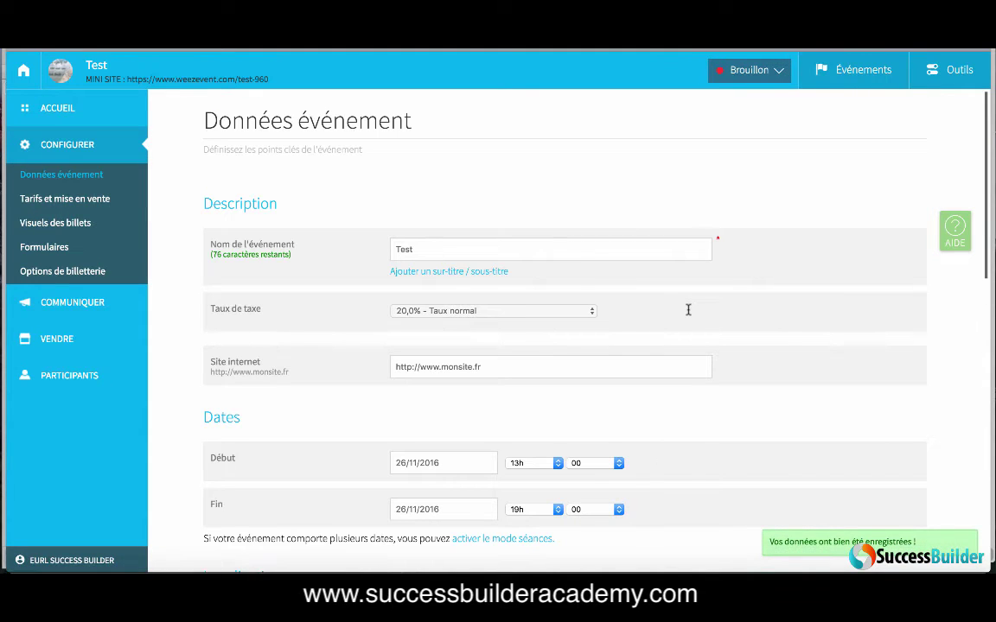
scroll(688, 310, "down", 2)
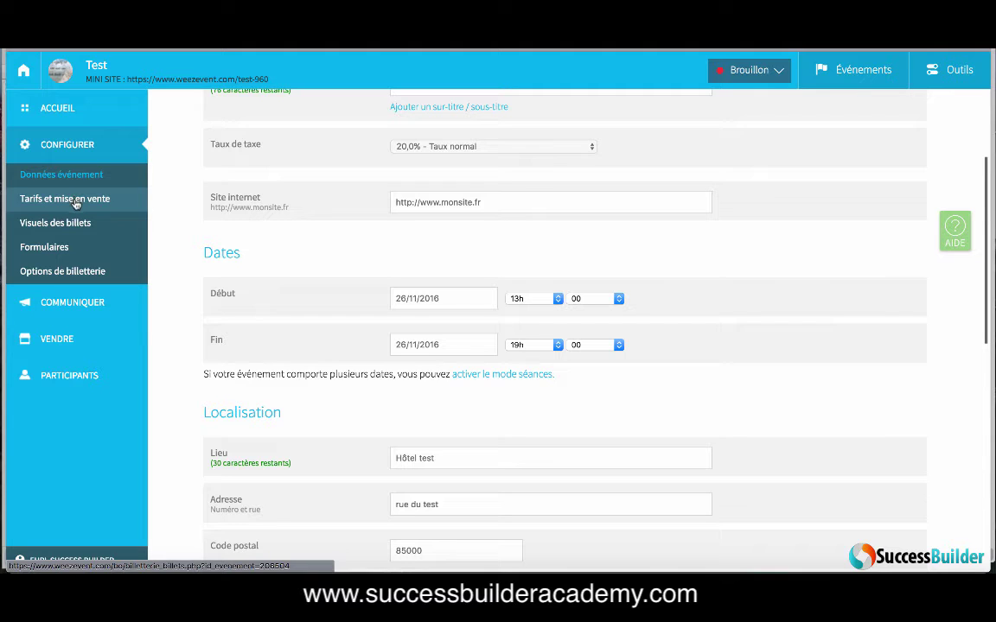
Step: Go to Tarifs et mise en vente and open 'Configurer la période de vente'
left_click(76, 201)
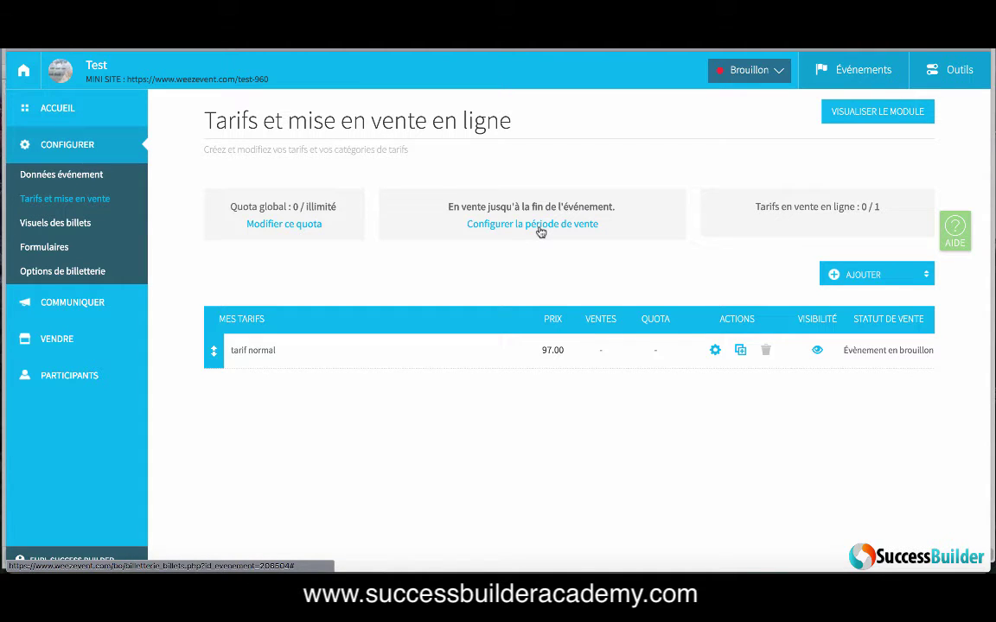
left_click(541, 226)
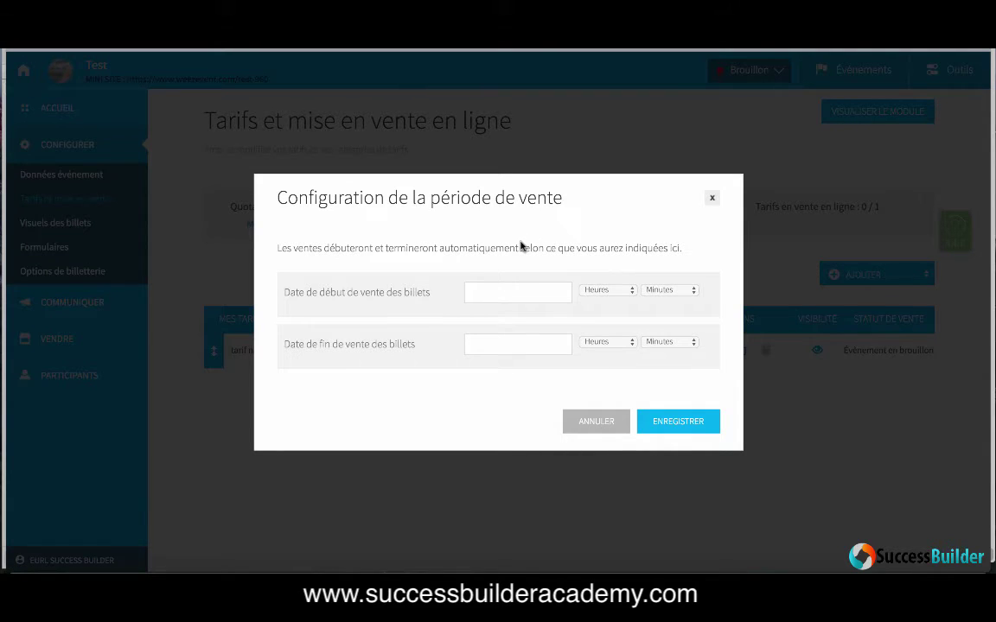
Step: Set the online sales end to 25/11/2016 at 18h00 and save the sales period
left_click(517, 345)
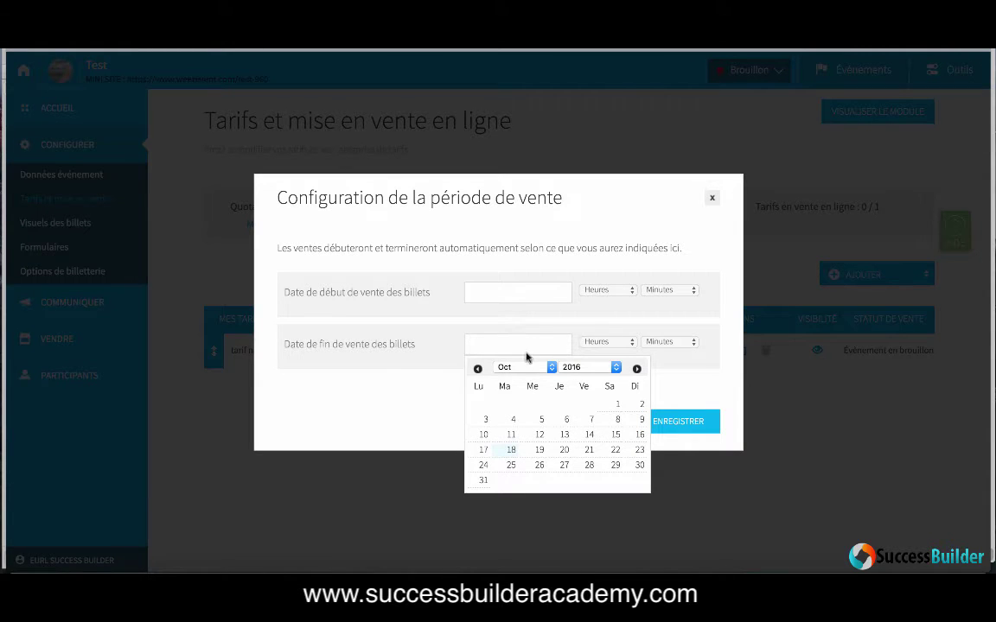
left_click(552, 367)
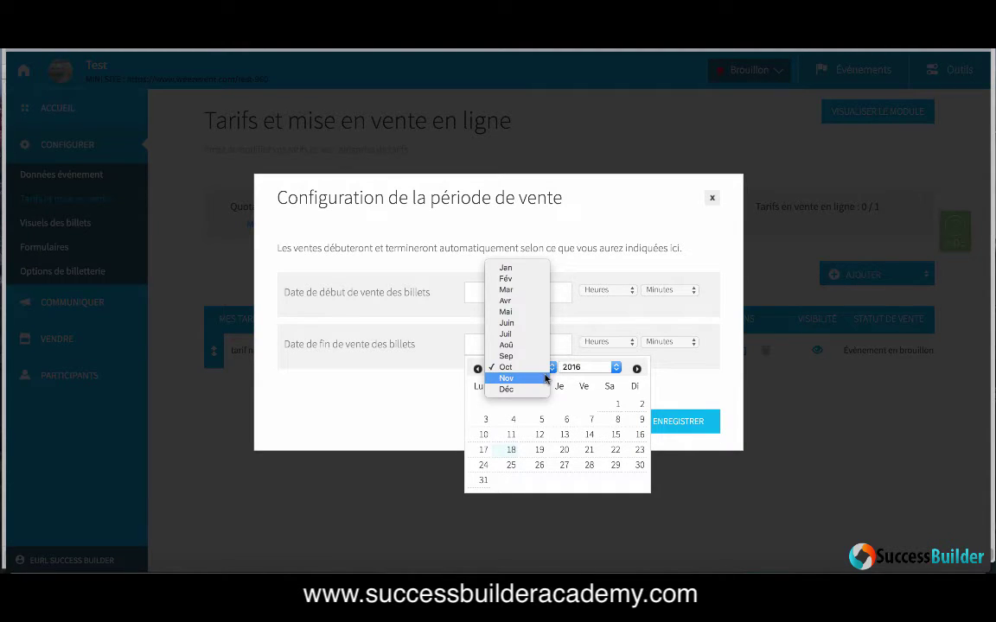
left_click(545, 379)
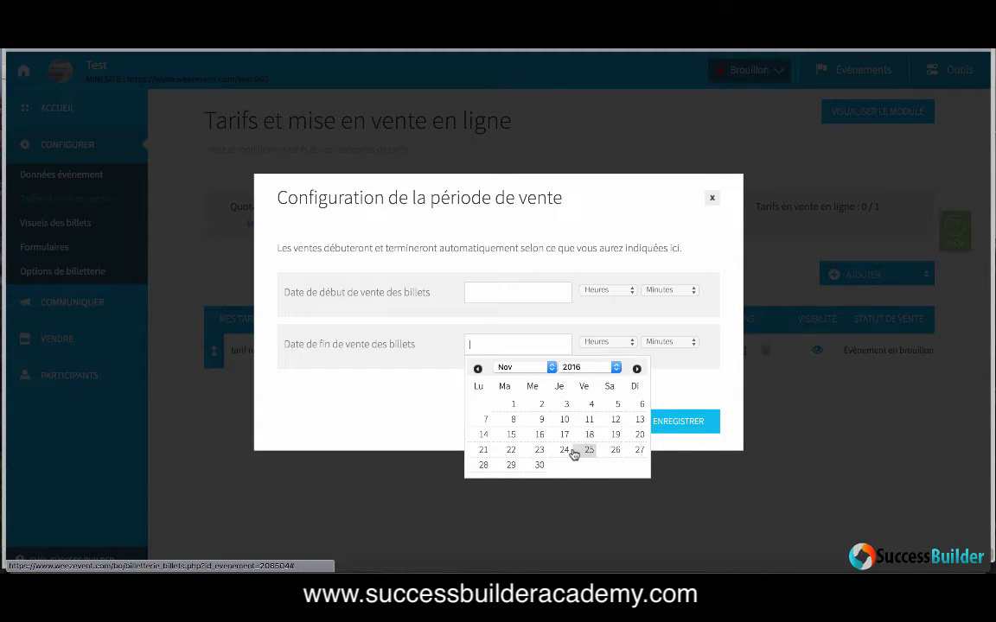
left_click(589, 450)
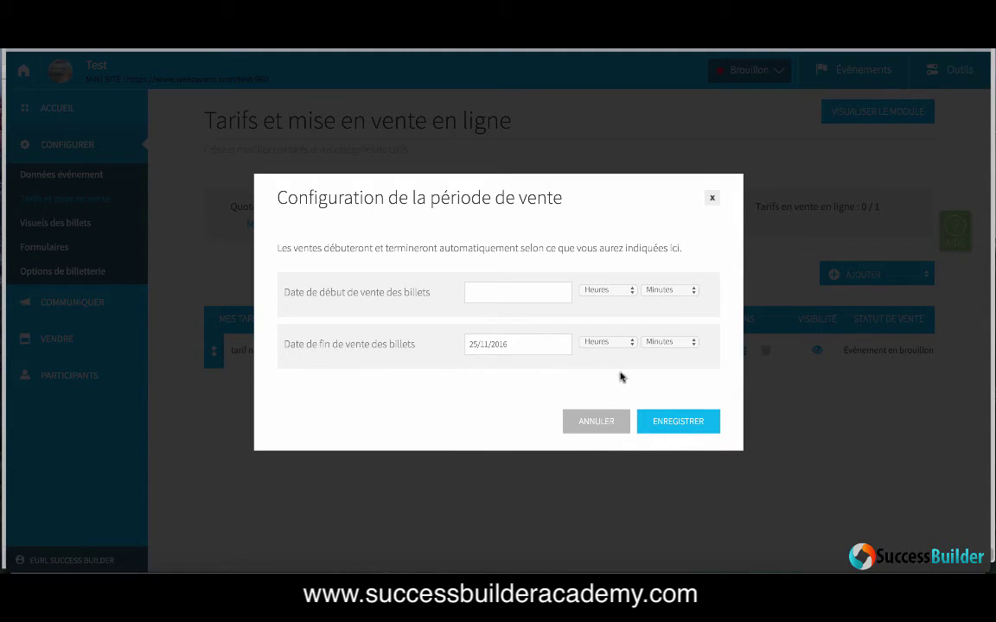
left_click(624, 344)
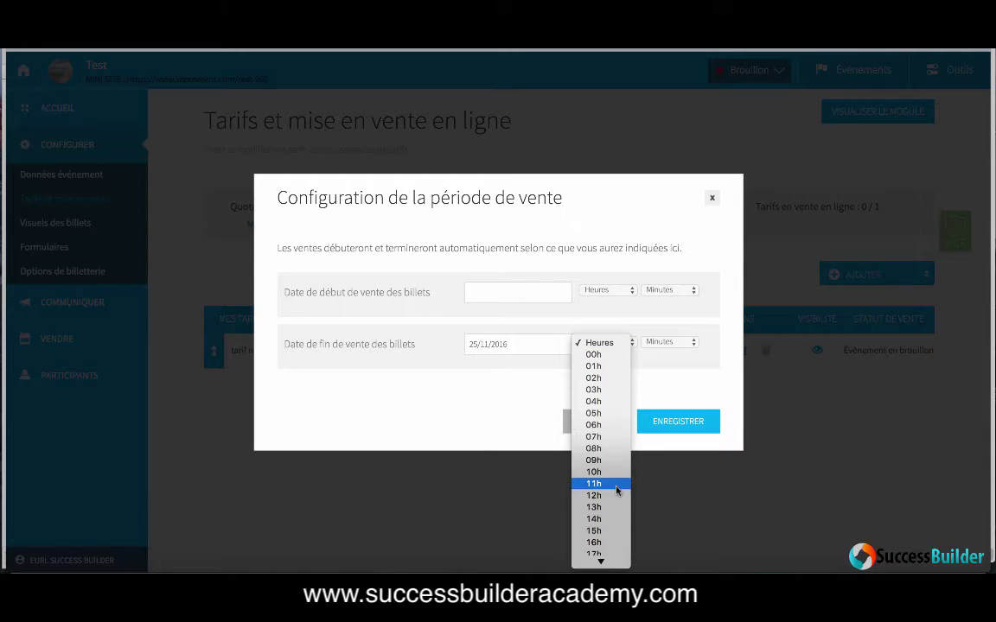
scroll(610, 523, "down", 1)
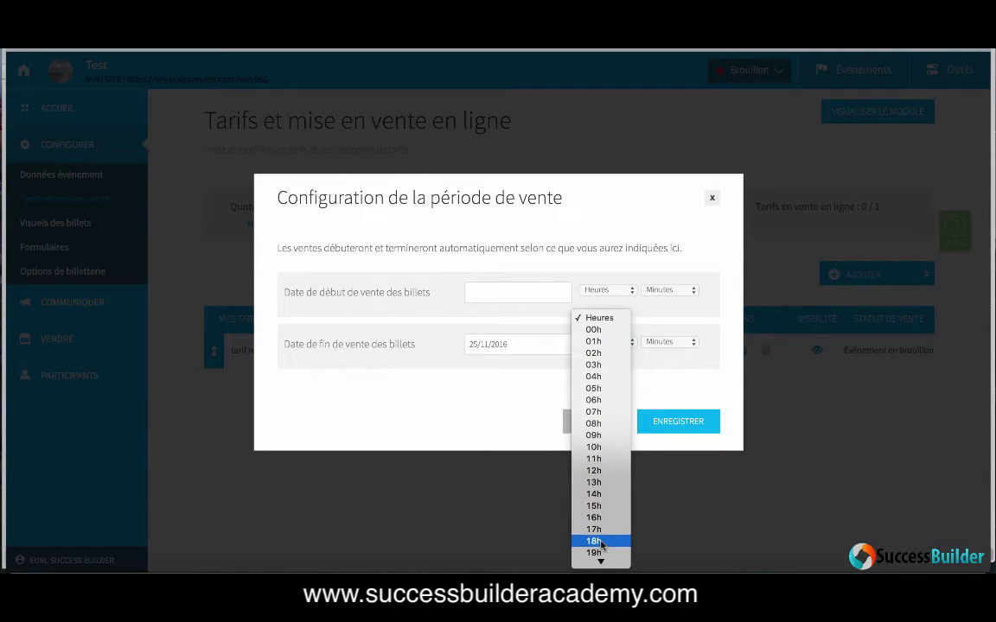
left_click(608, 541)
left_click(668, 425)
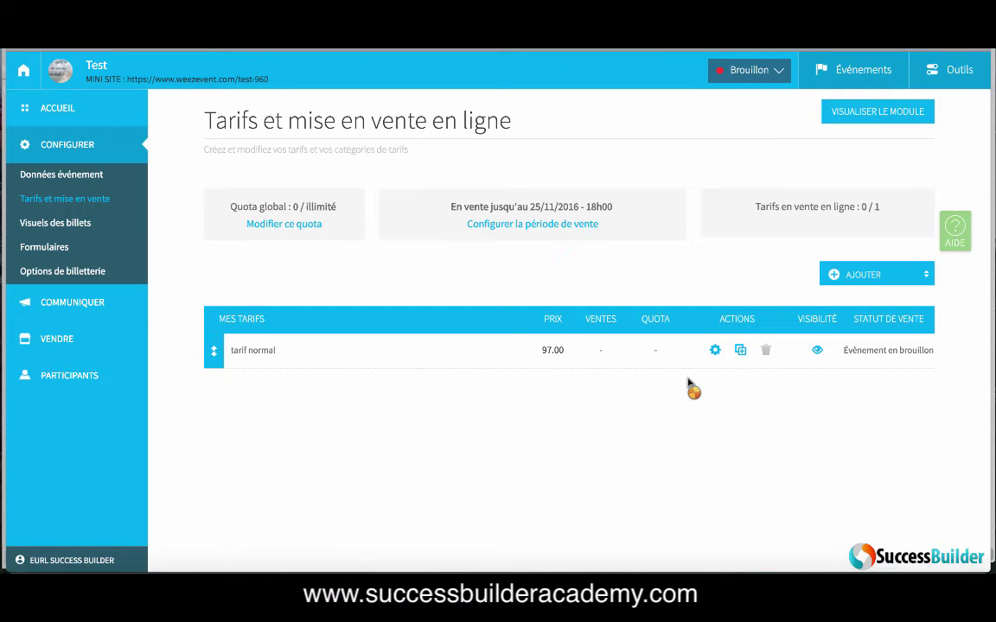
left_click(753, 69)
Step: Turn on Limiter au global and set the global ticket quota to 250
left_click(290, 227)
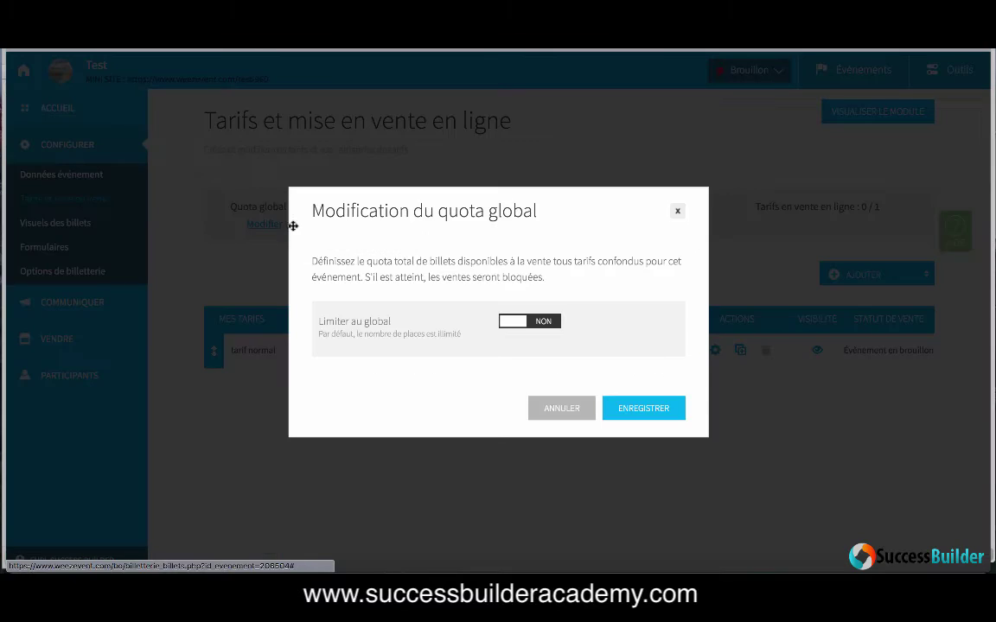
left_click(536, 325)
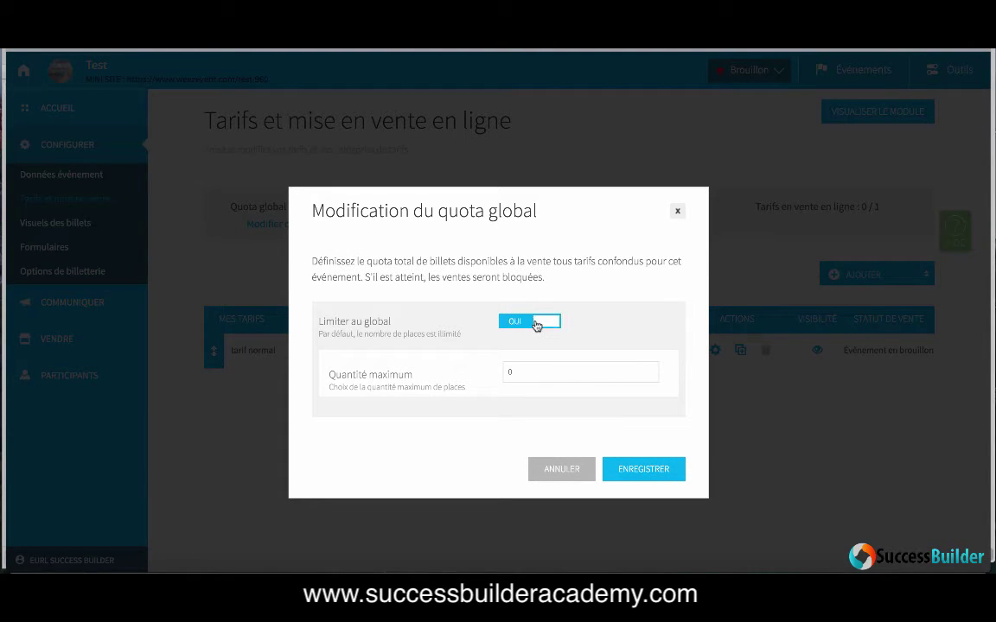
left_click(541, 370)
key("BackSpace")
type("250")
left_click(626, 469)
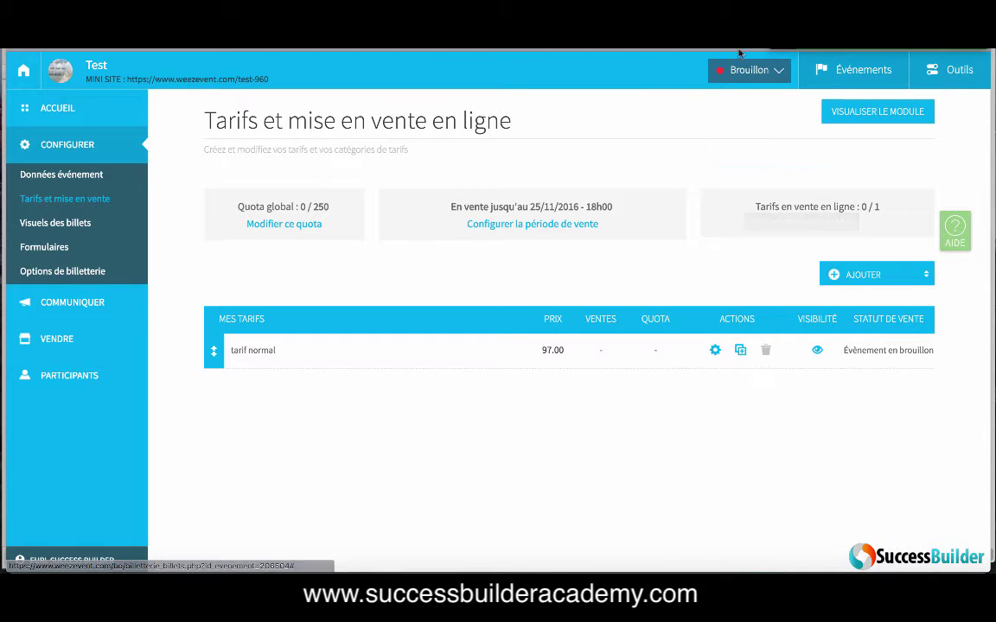
Step: Reopen tarif normal, keep Prix fixe pricing, and enter 97 as the online revenue
left_click(715, 352)
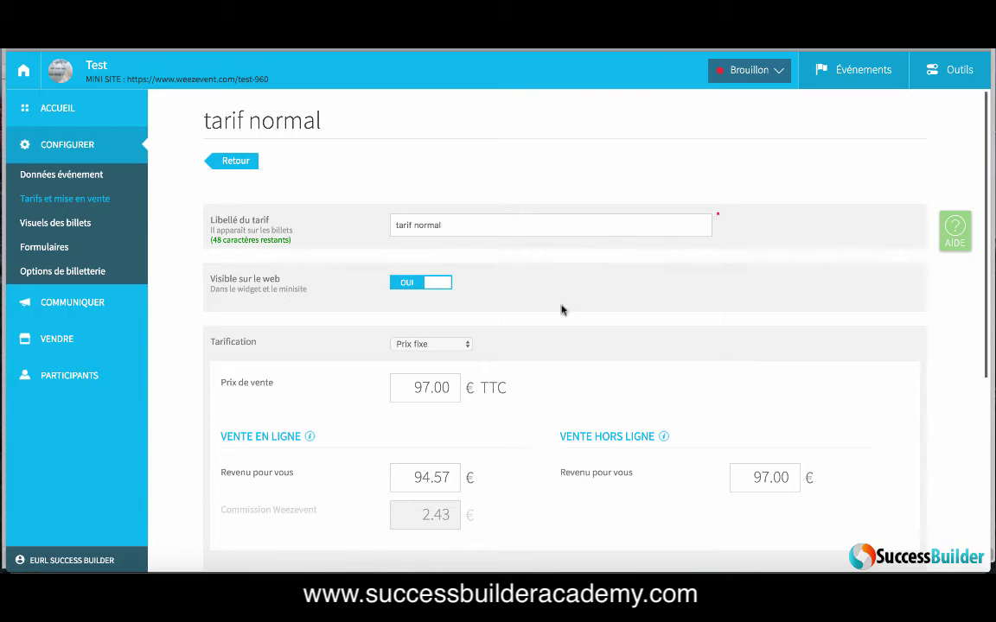
scroll(544, 303, "down", 1)
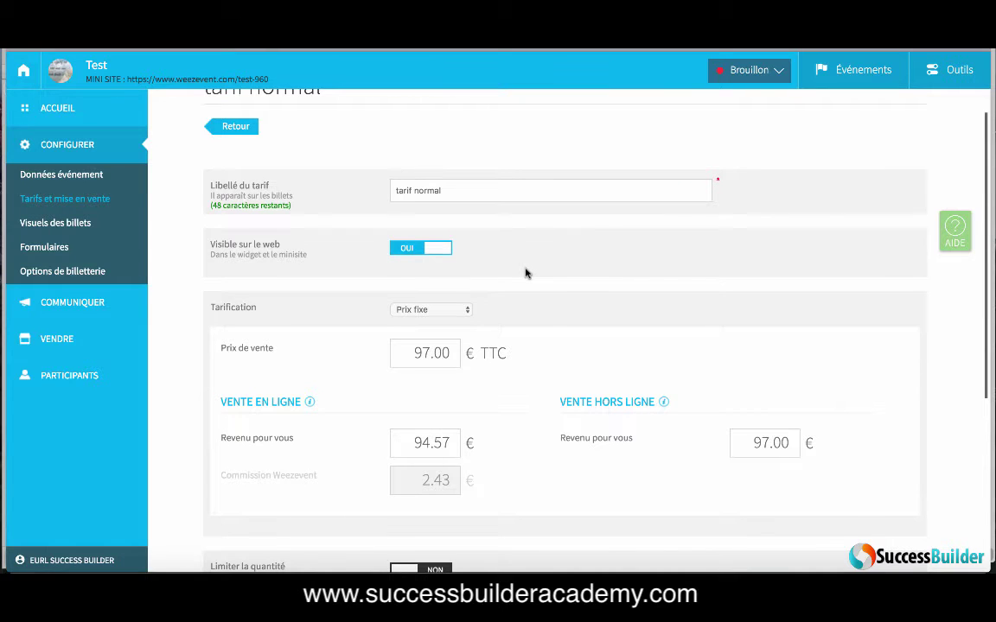
scroll(525, 273, "down", 2)
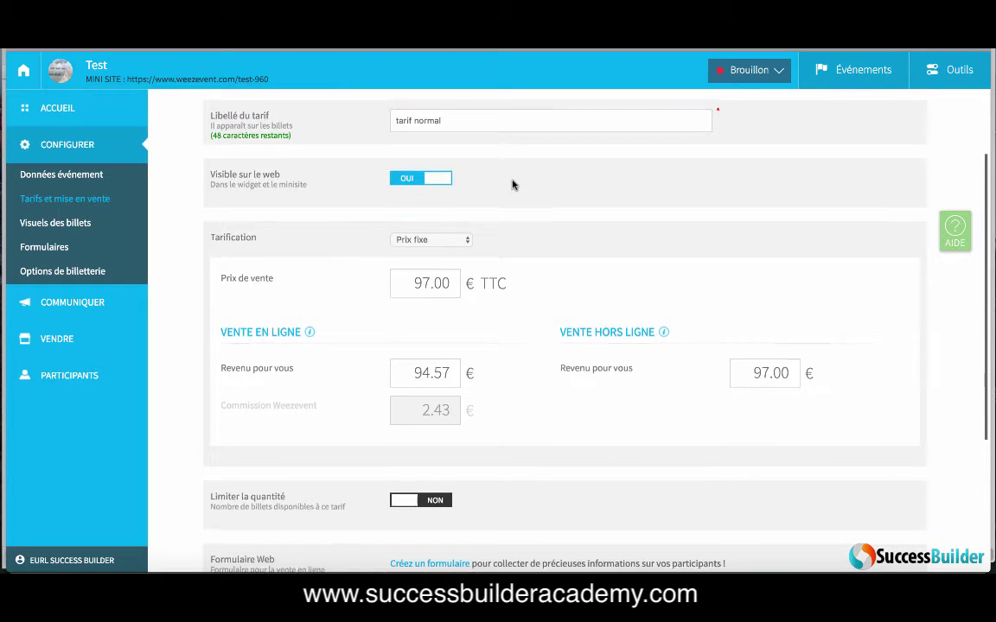
scroll(511, 184, "down", 1)
left_click(459, 217)
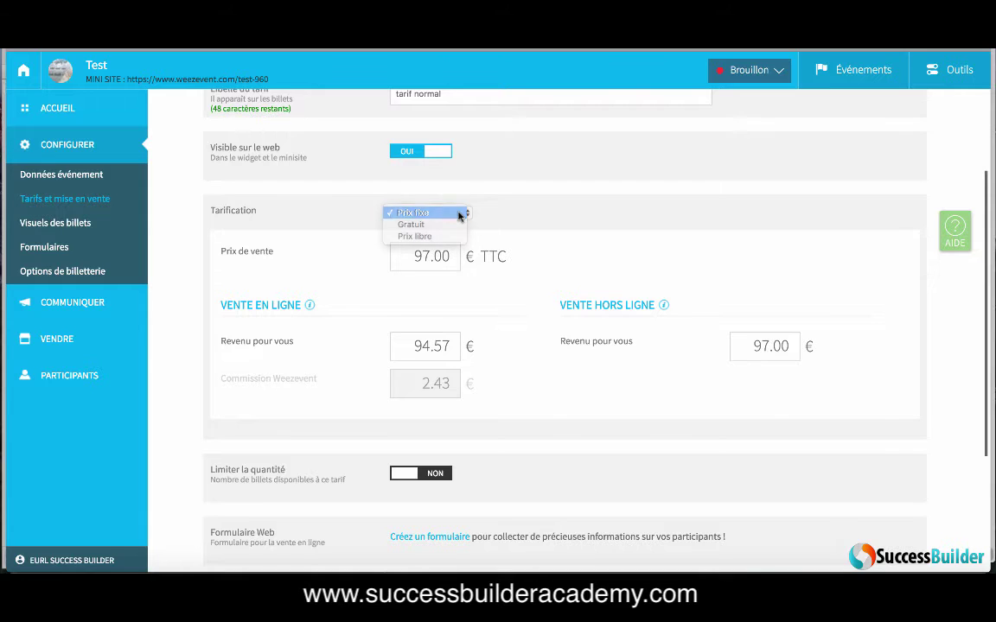
left_click(459, 214)
scroll(567, 218, "down", 2)
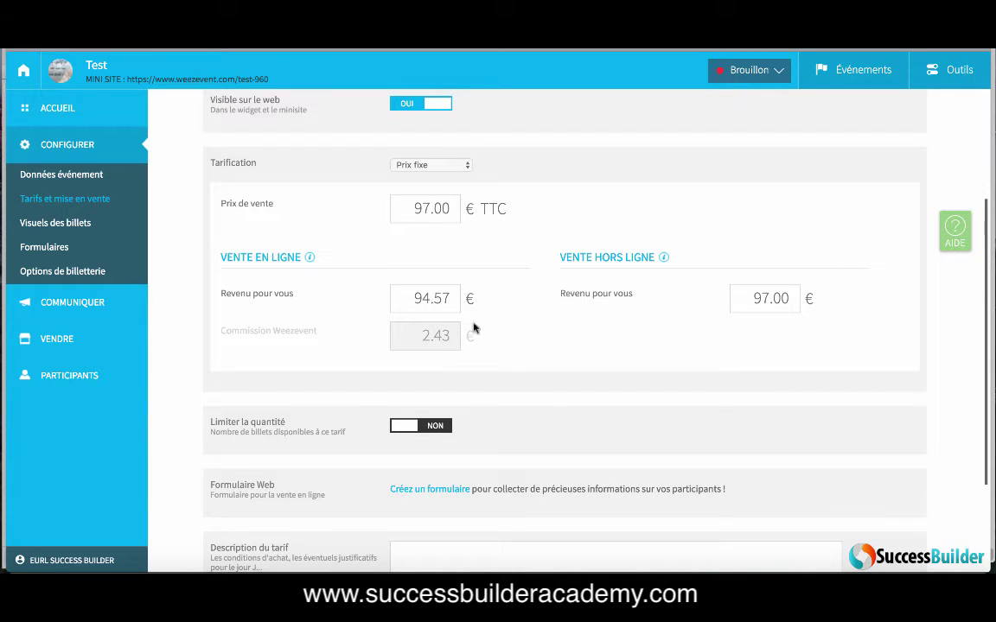
double_click(452, 300)
left_click_drag(391, 298, 470, 299)
type("97")
left_click(527, 318)
Step: Change the sale price from 99.49 back to 97 and save the tariff
scroll(619, 348, "down", 2)
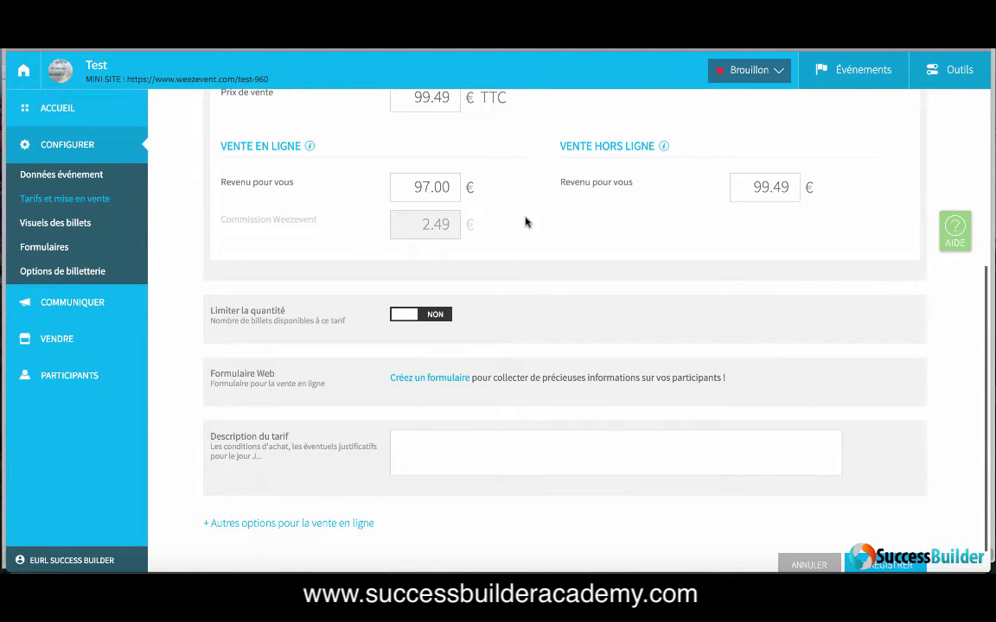
scroll(527, 221, "up", 2)
left_click_drag(409, 166, 475, 165)
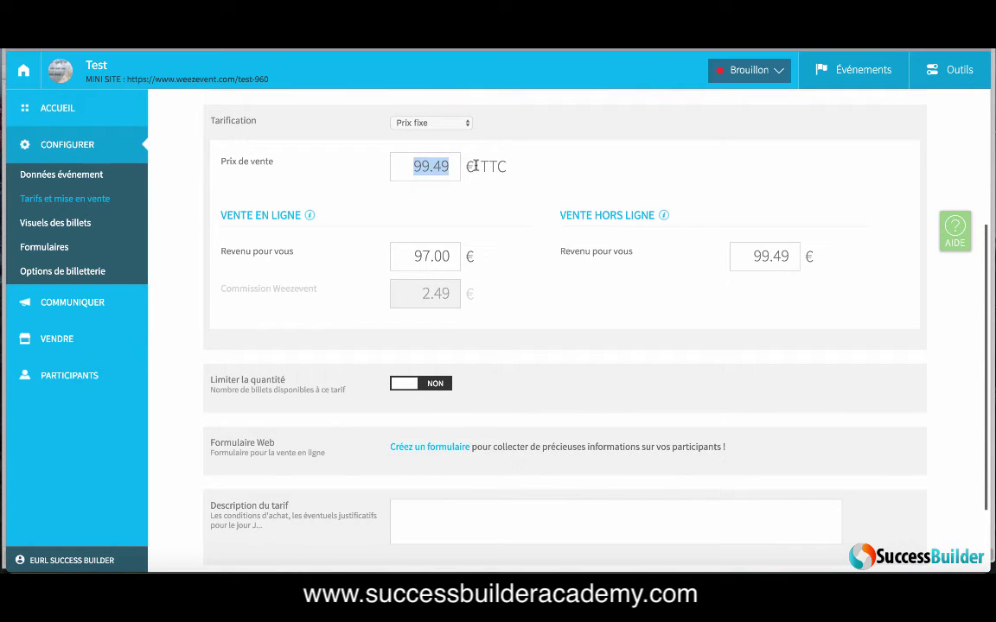
type("97")
key("Return")
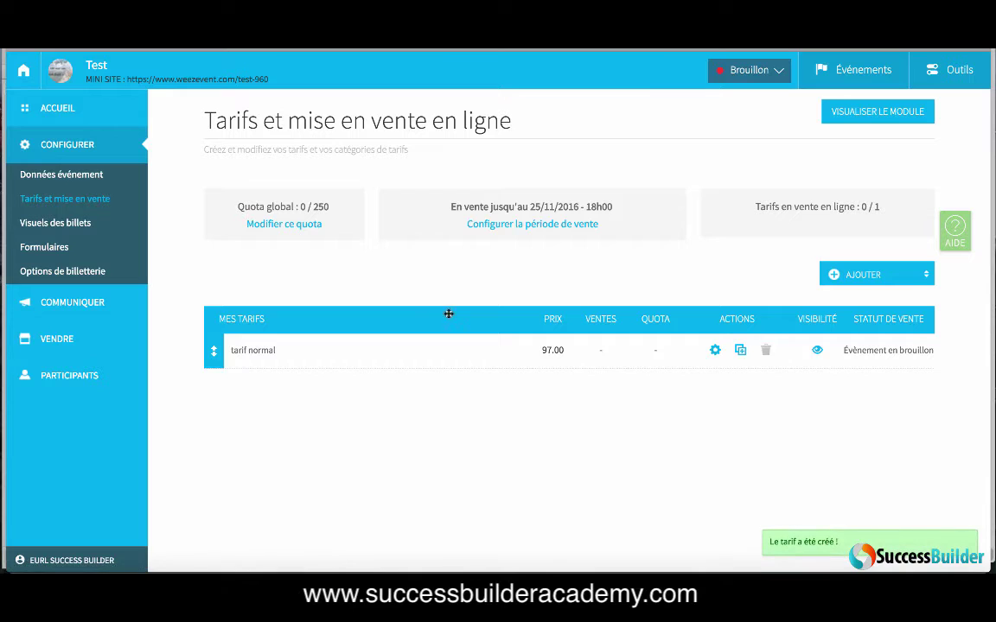
Step: Give tarif normal the description 'une pièce d'identité peut vous être demandée'
left_click(714, 350)
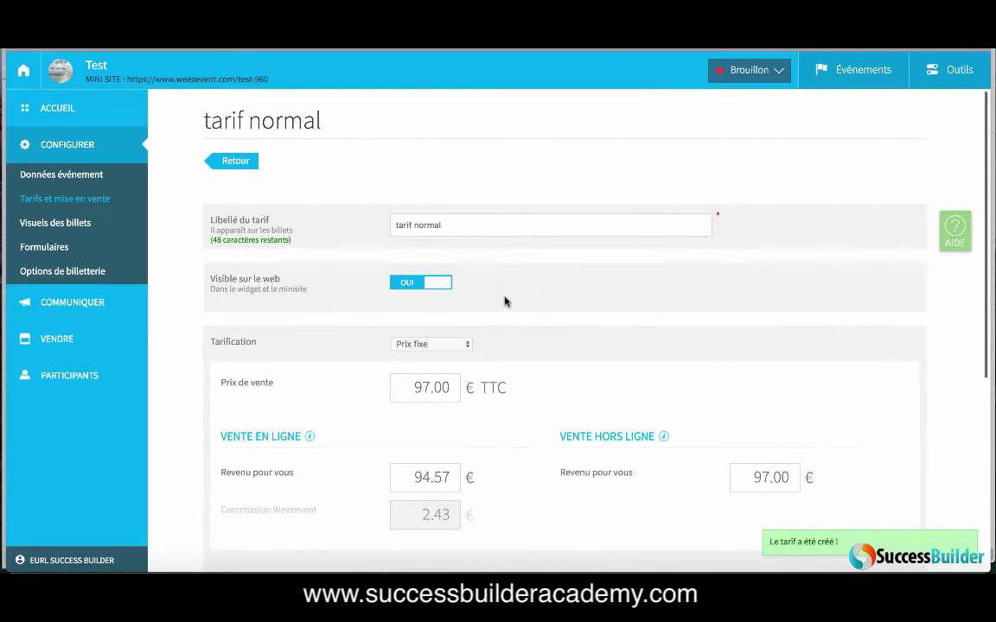
scroll(505, 300, "down", 4)
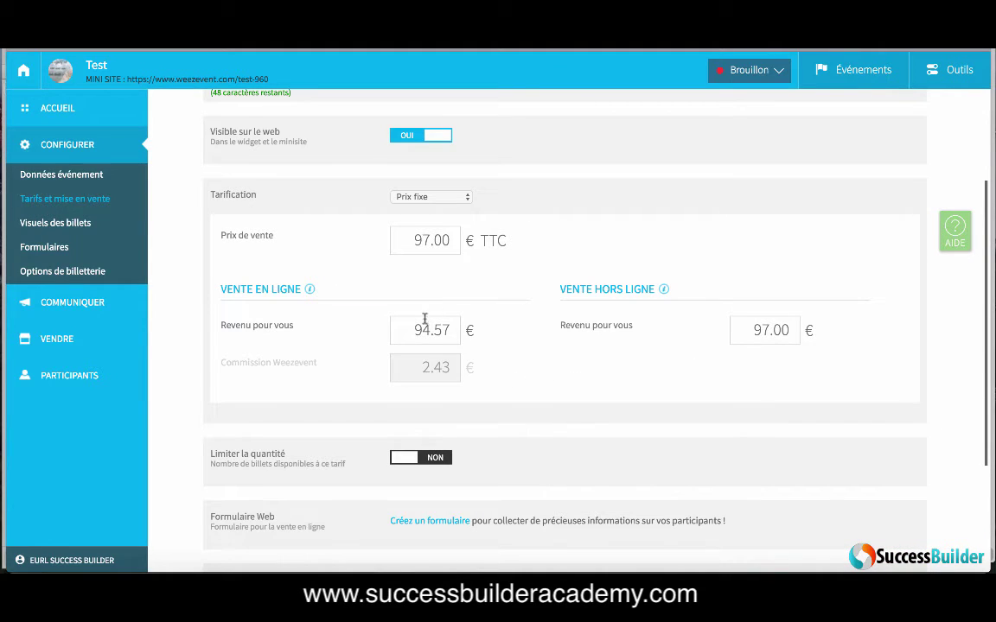
scroll(517, 400, "down", 1)
scroll(517, 401, "down", 3)
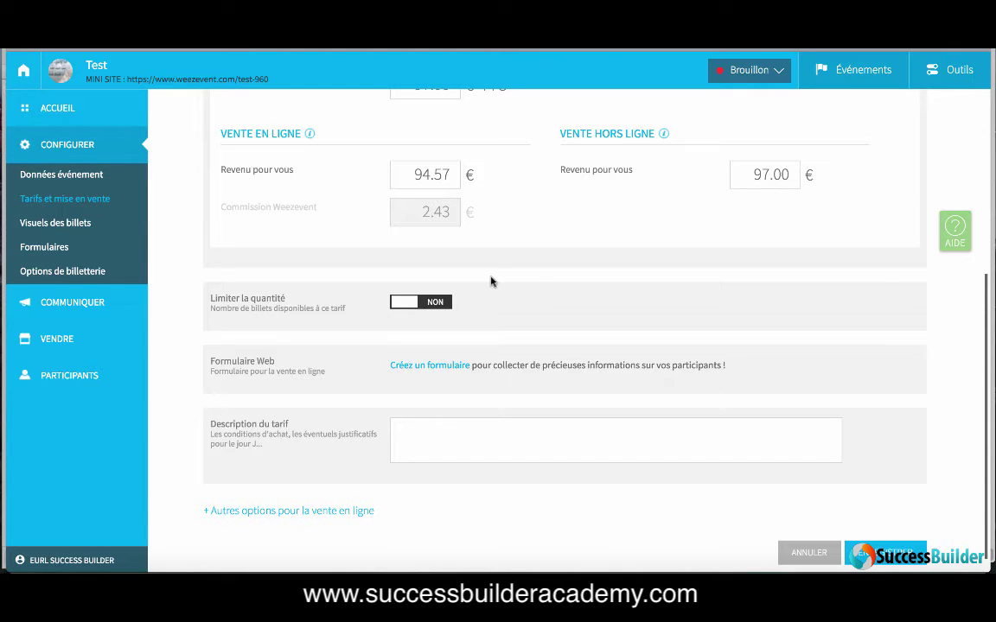
scroll(490, 281, "down", 1)
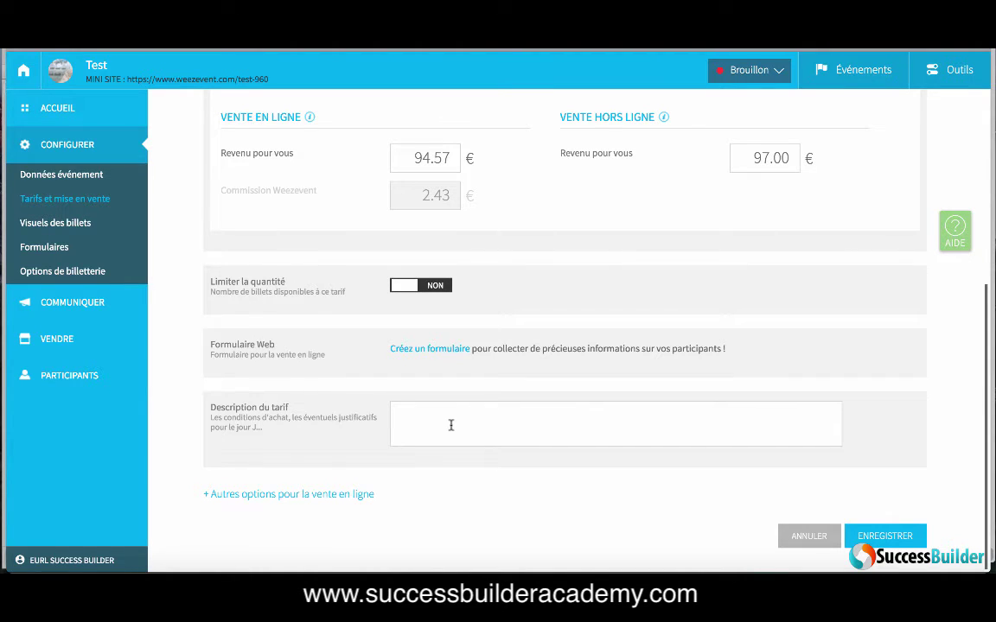
type("une pièce d'identité peut vous être demandée")
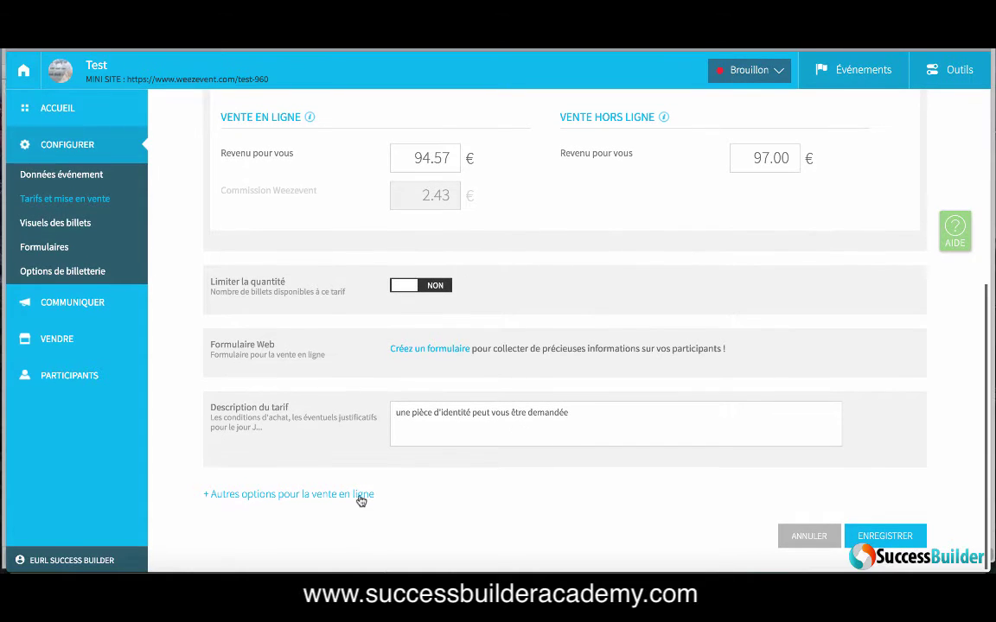
Step: Expand the extra online-sale options, check the Programmer la mise en vente choices, then switch it off
left_click(360, 498)
scroll(432, 504, "down", 5)
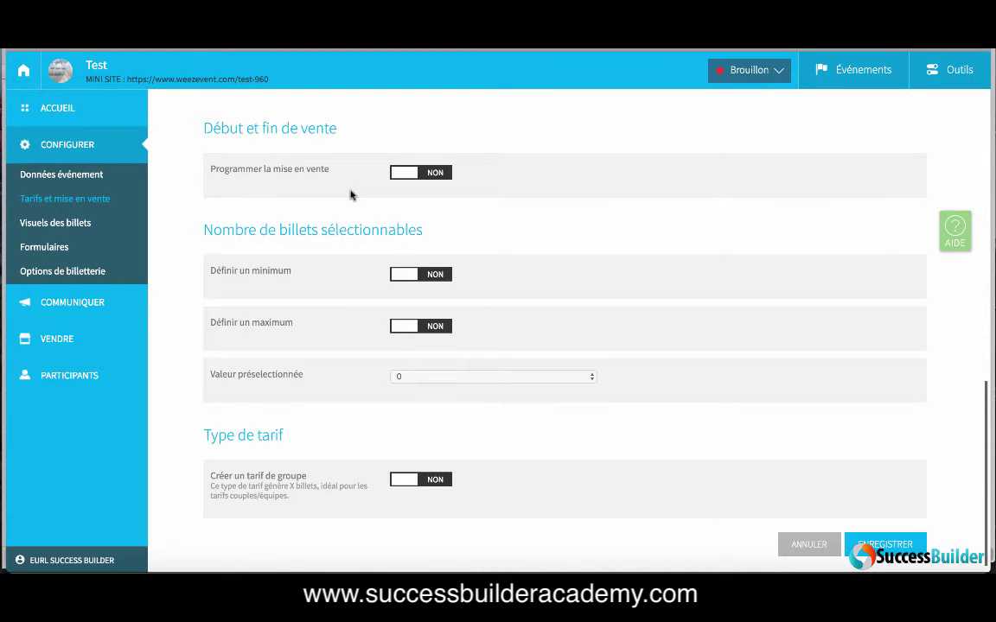
left_click(439, 173)
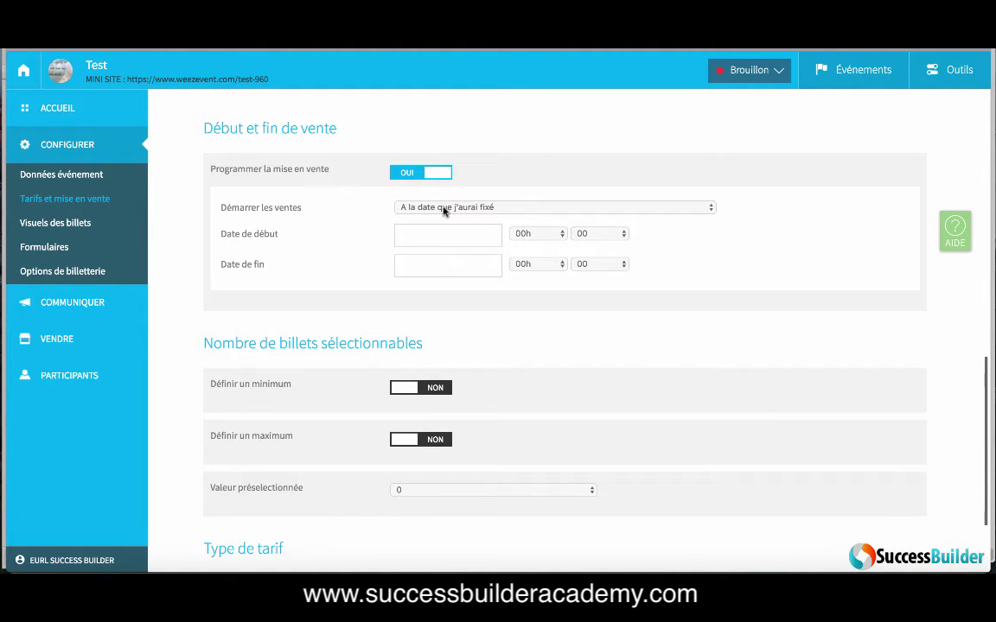
left_click(444, 211)
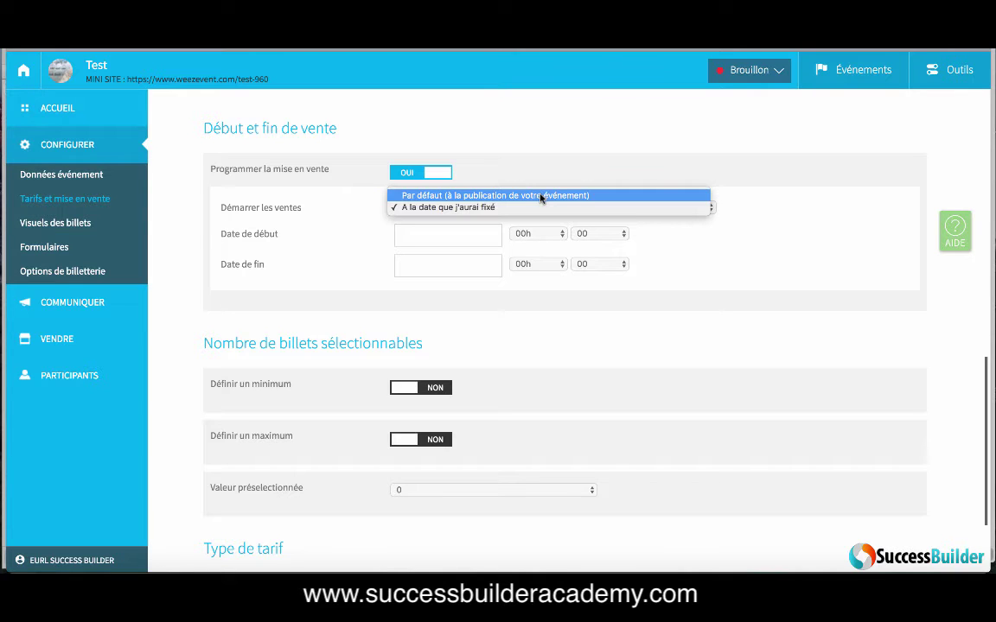
left_click(445, 173)
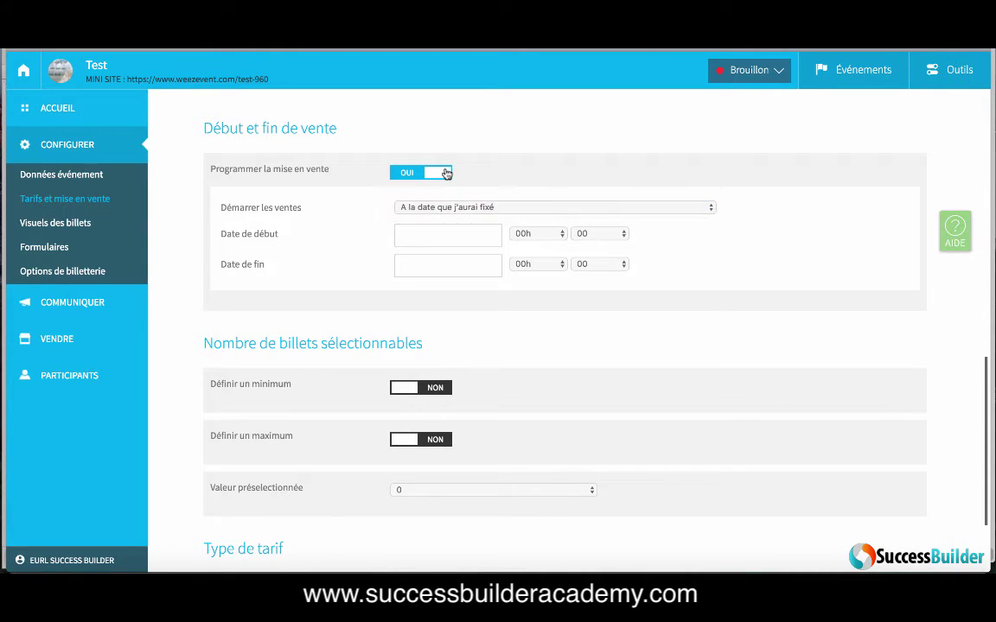
left_click(445, 173)
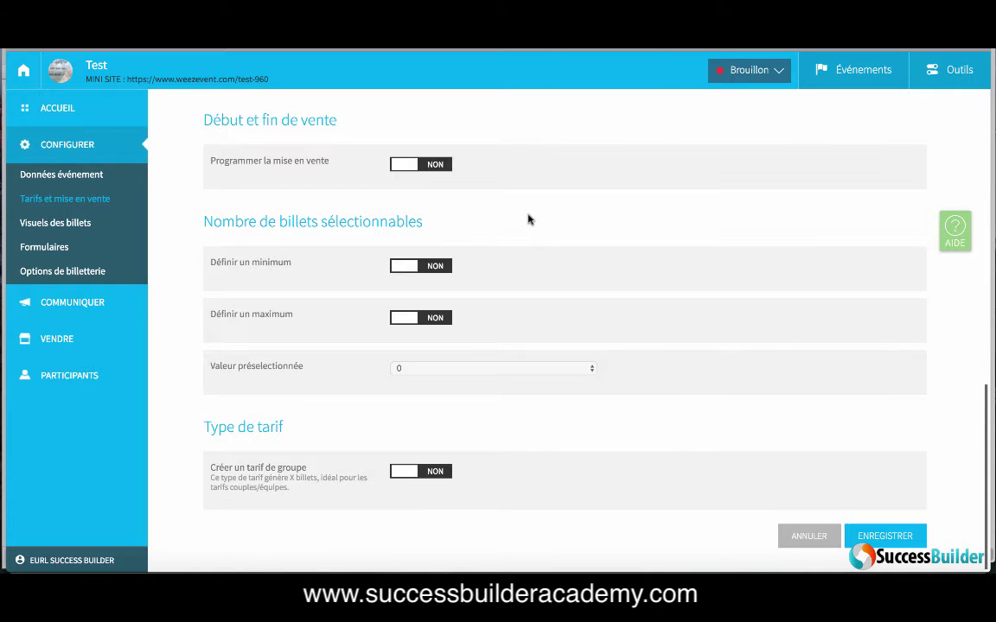
Step: Toggle the minimum and maximum ticket quantity options on and back off
left_click(438, 267)
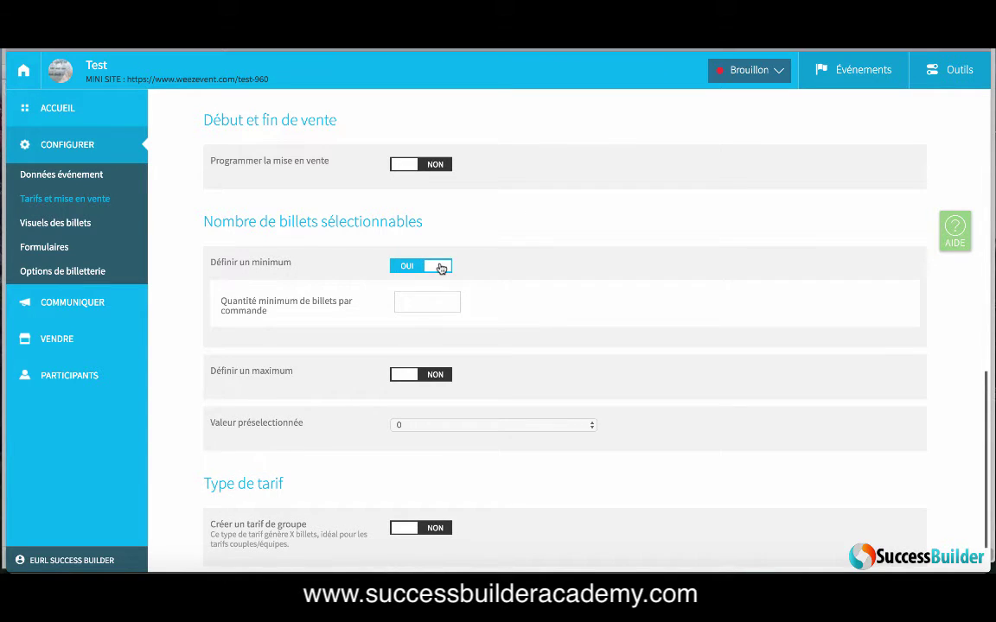
left_click(439, 268)
left_click(433, 318)
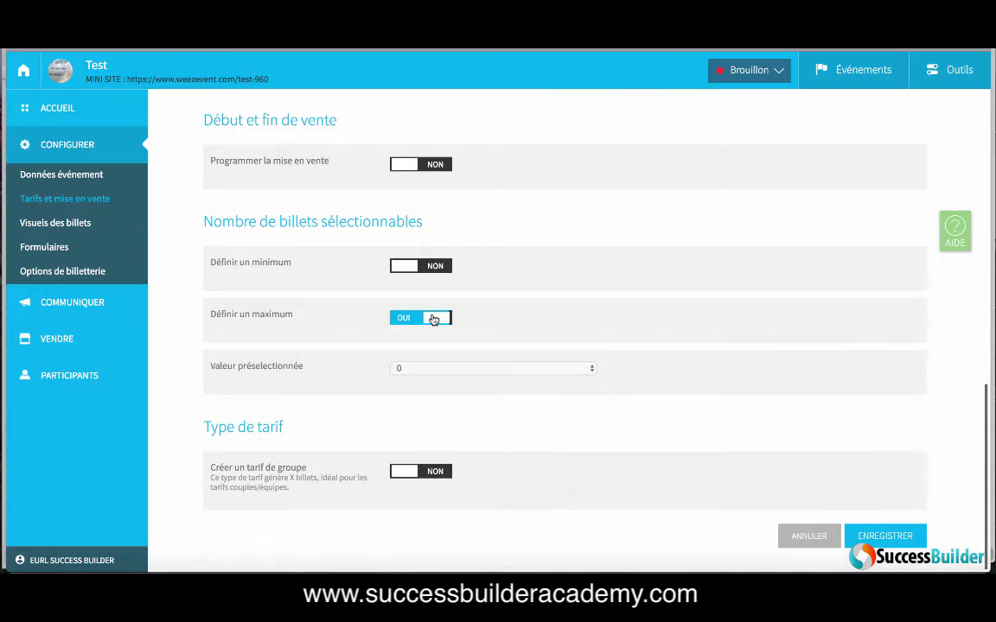
left_click(433, 319)
Step: Try a group tariff with 2 persons per ticket, turn it off, and save tarif normal
left_click(428, 471)
scroll(519, 490, "down", 1)
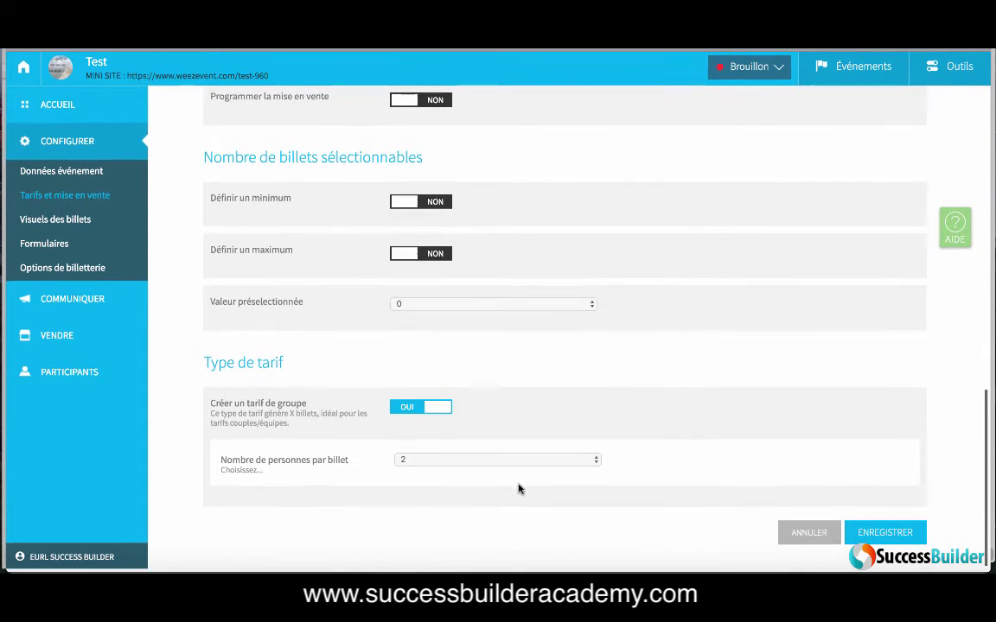
left_click(521, 462)
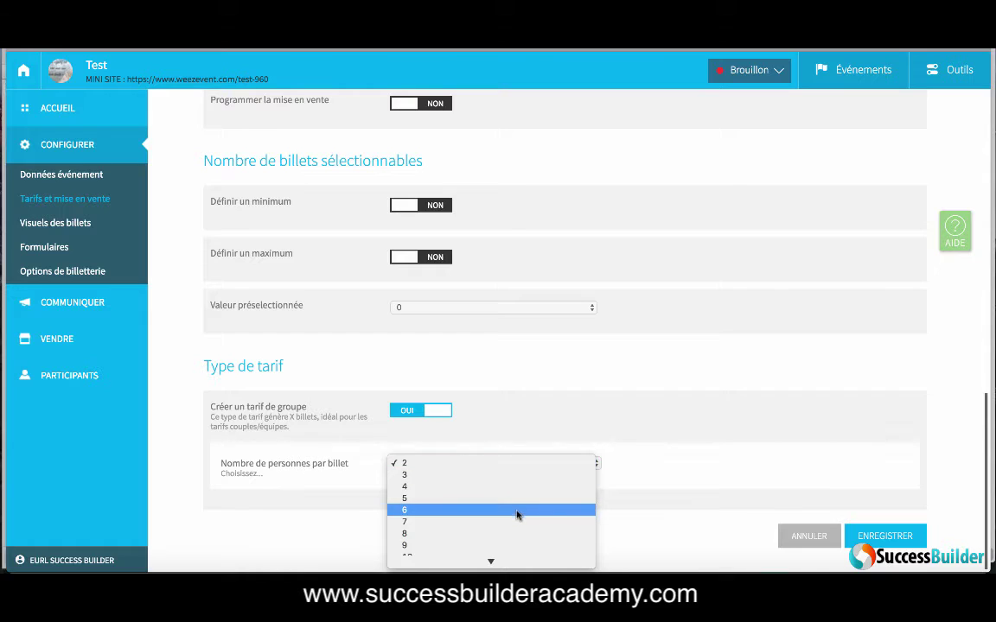
left_click(519, 465)
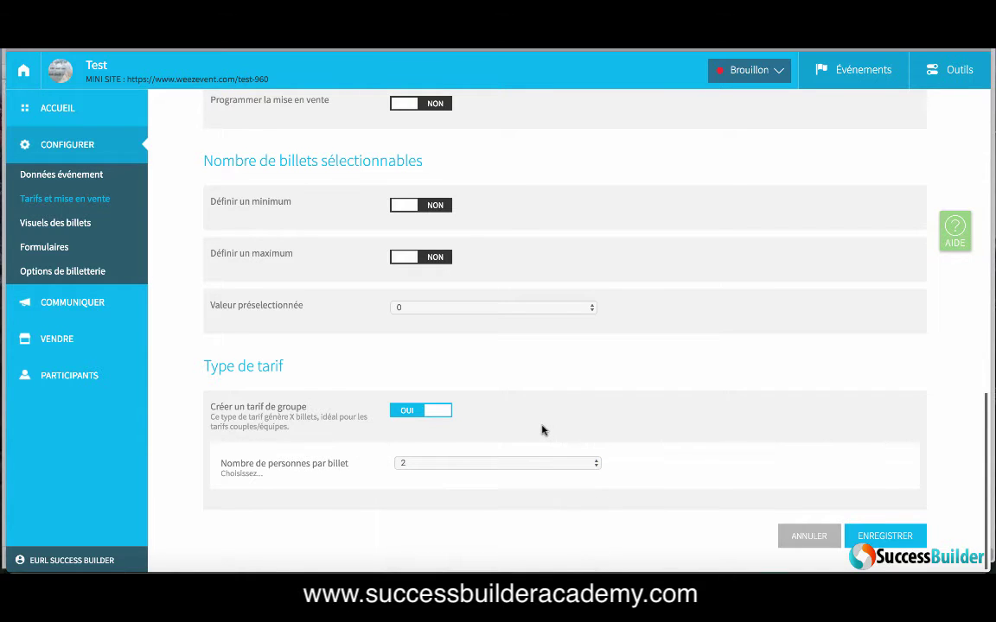
left_click(531, 463)
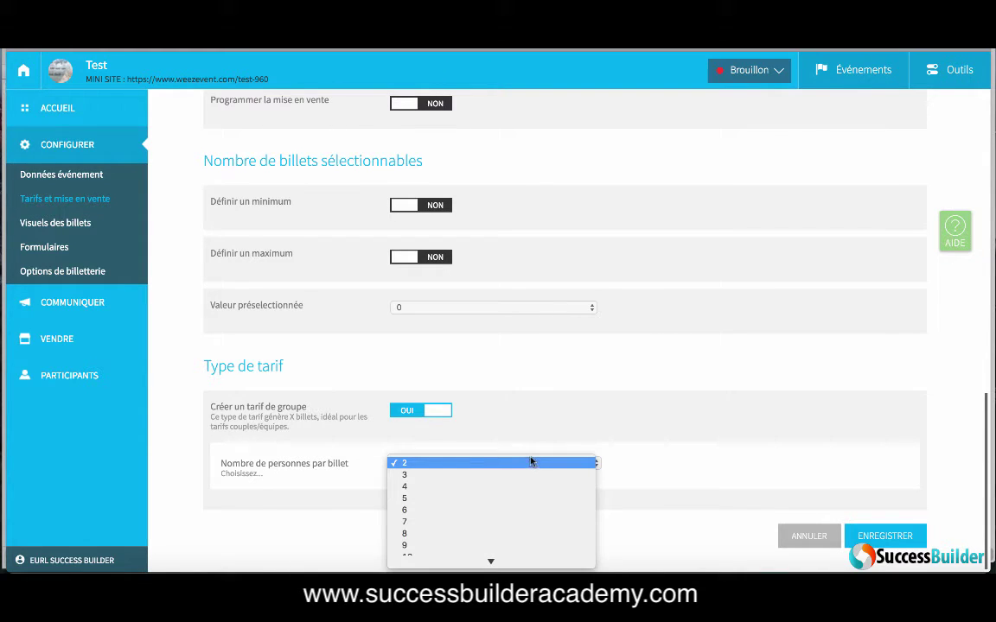
left_click(532, 462)
left_click(435, 411)
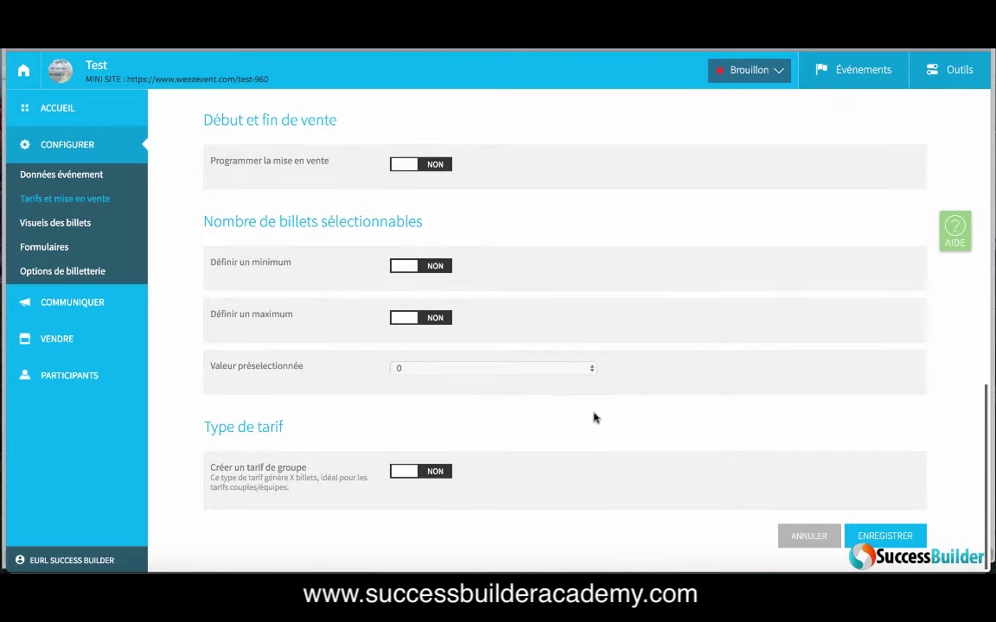
left_click(878, 538)
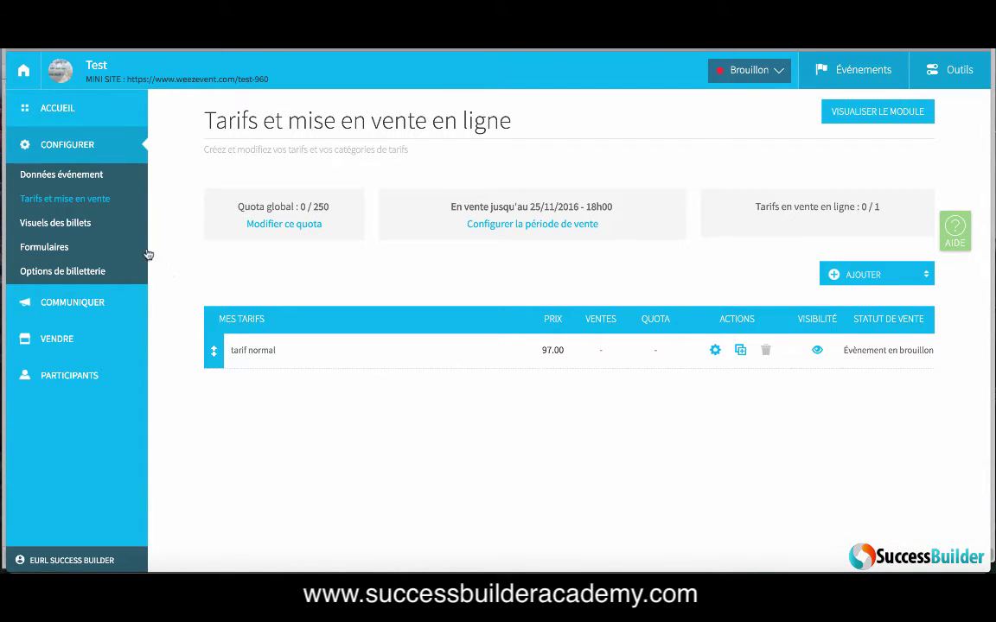
Step: Look through the ticket design customisation, then go to the Formulaires registration forms page
left_click(70, 224)
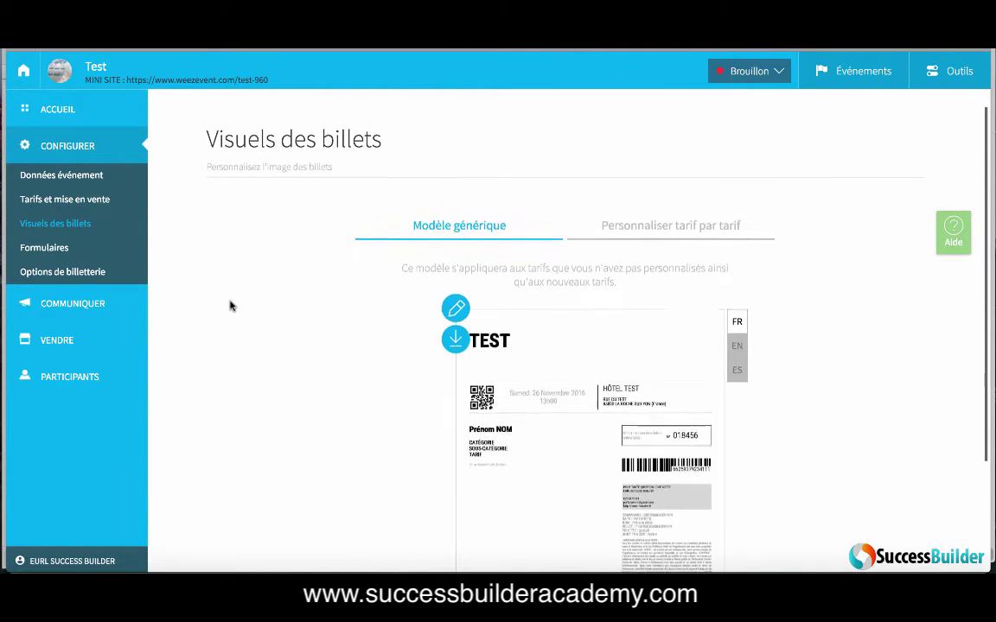
scroll(230, 305, "down", 3)
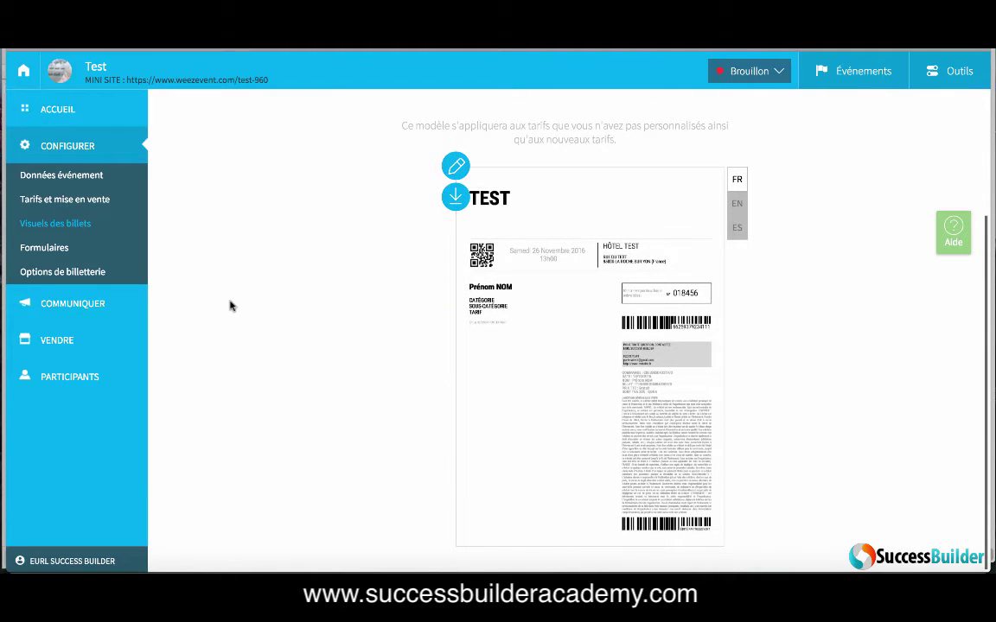
scroll(289, 305, "up", 3)
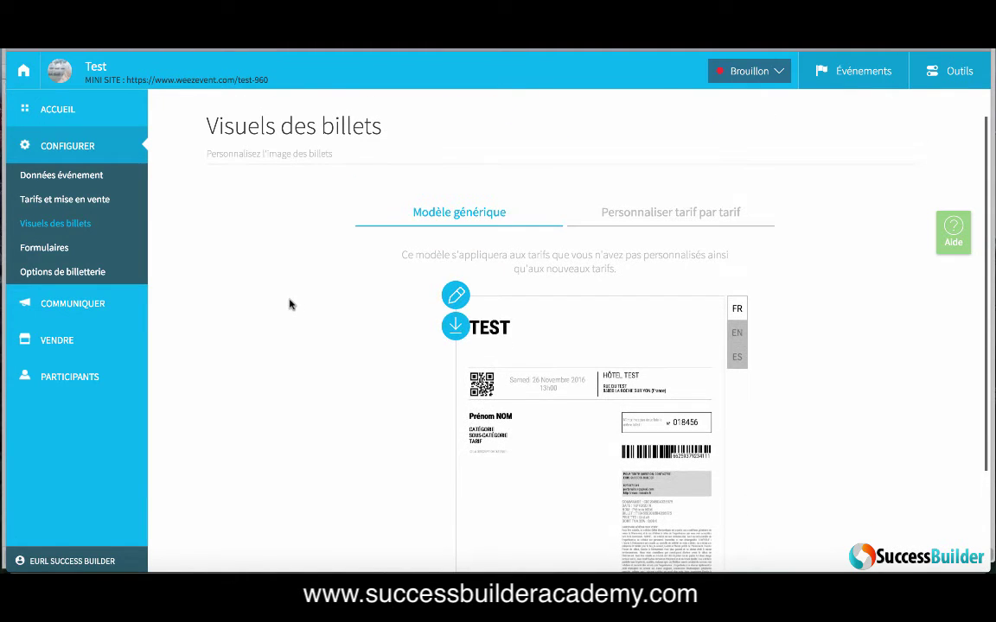
left_click(649, 217)
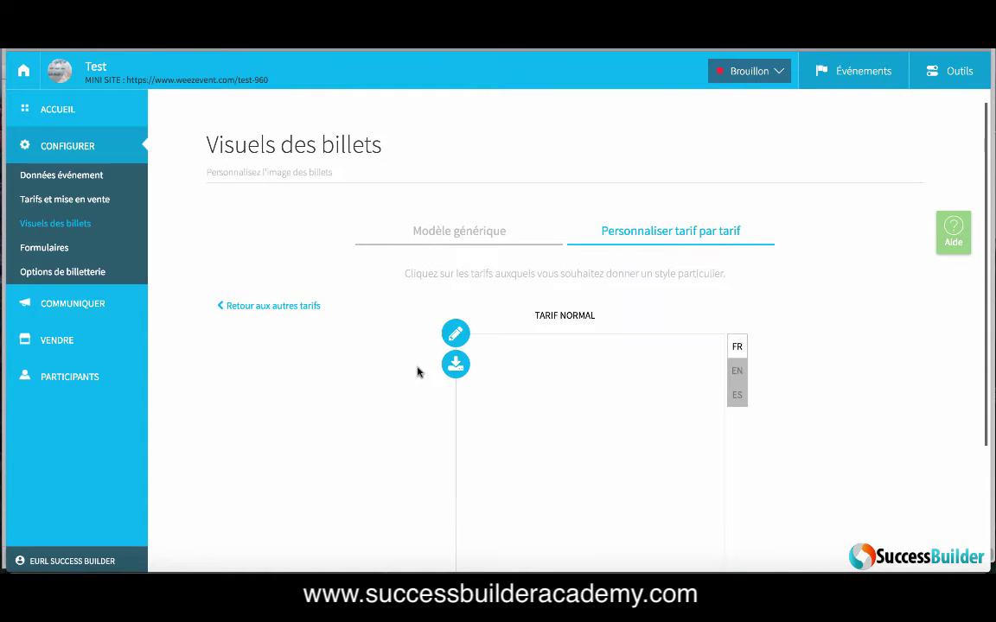
scroll(417, 371, "down", 3)
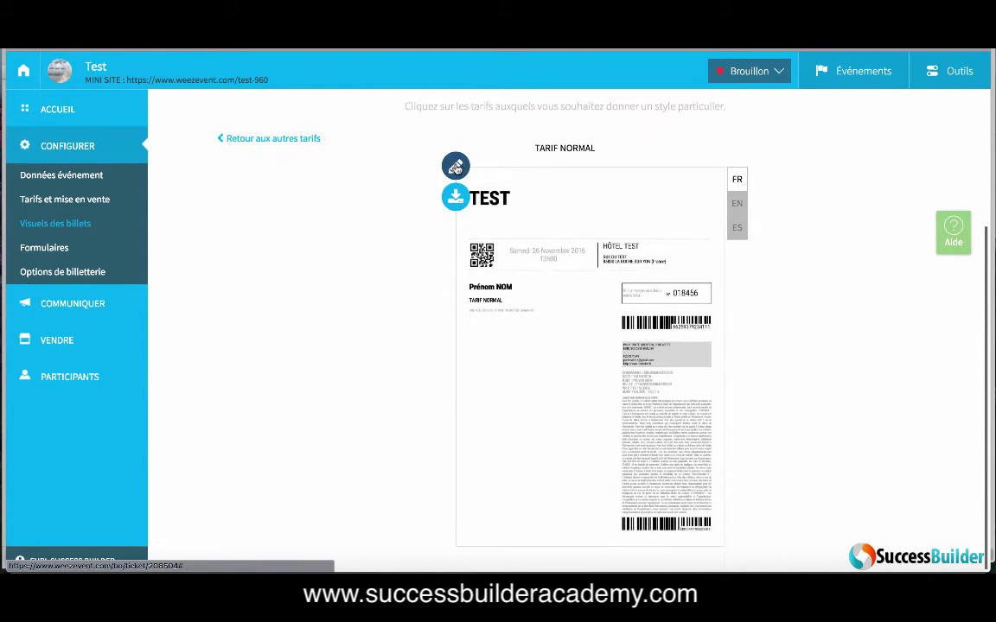
left_click(456, 168)
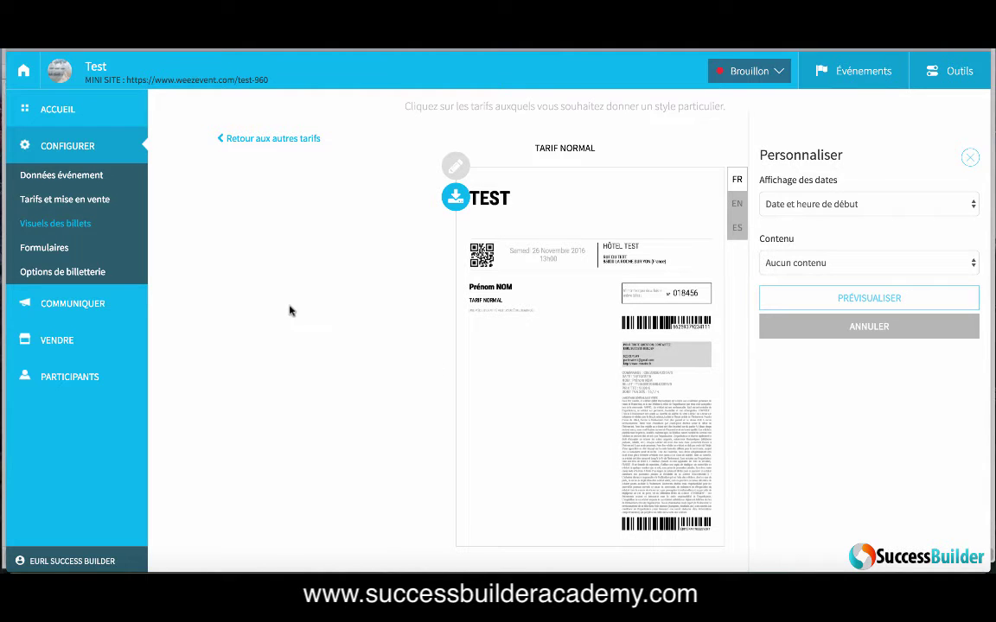
left_click(58, 249)
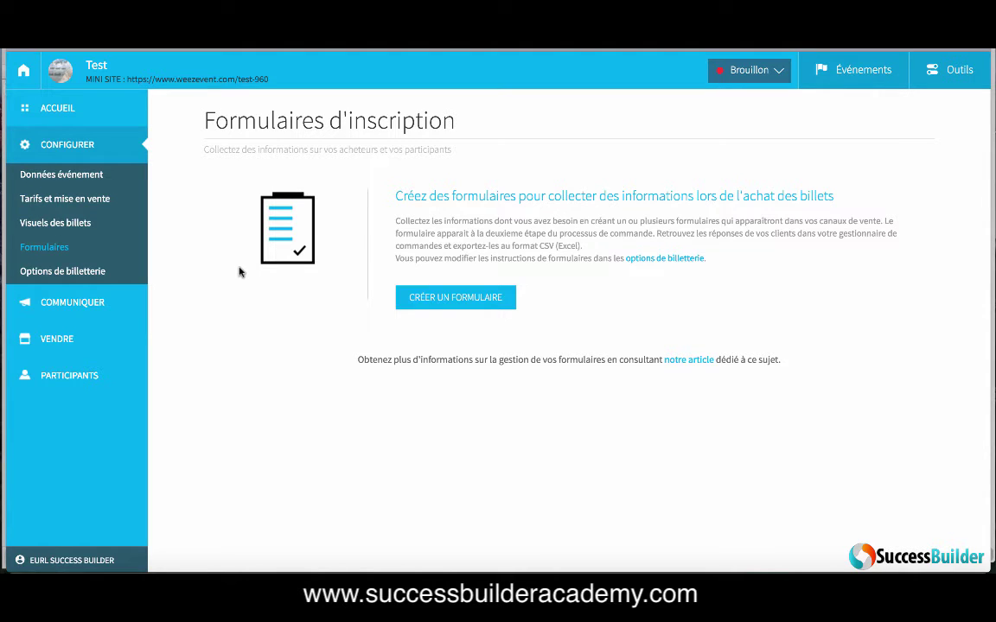
Step: Create a new registration form named Test
left_click(422, 298)
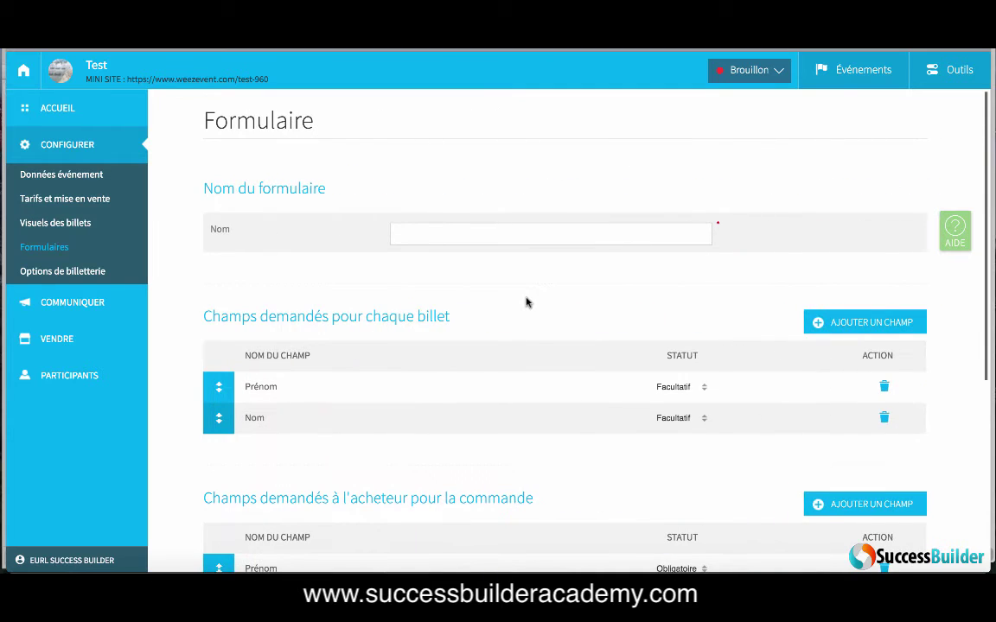
left_click(518, 238)
type("Test")
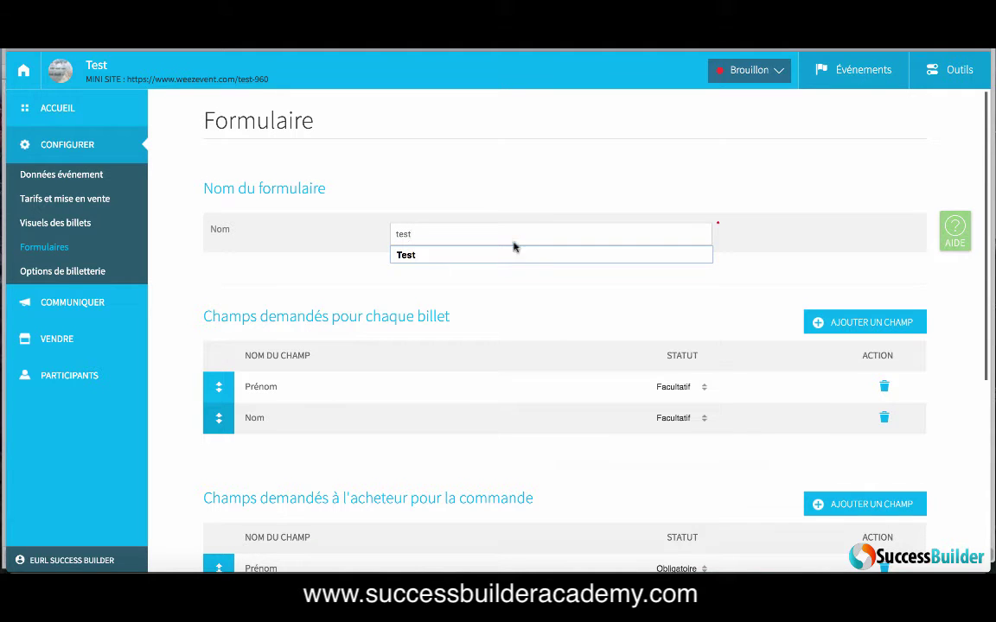
left_click(513, 248)
scroll(511, 299, "down", 3)
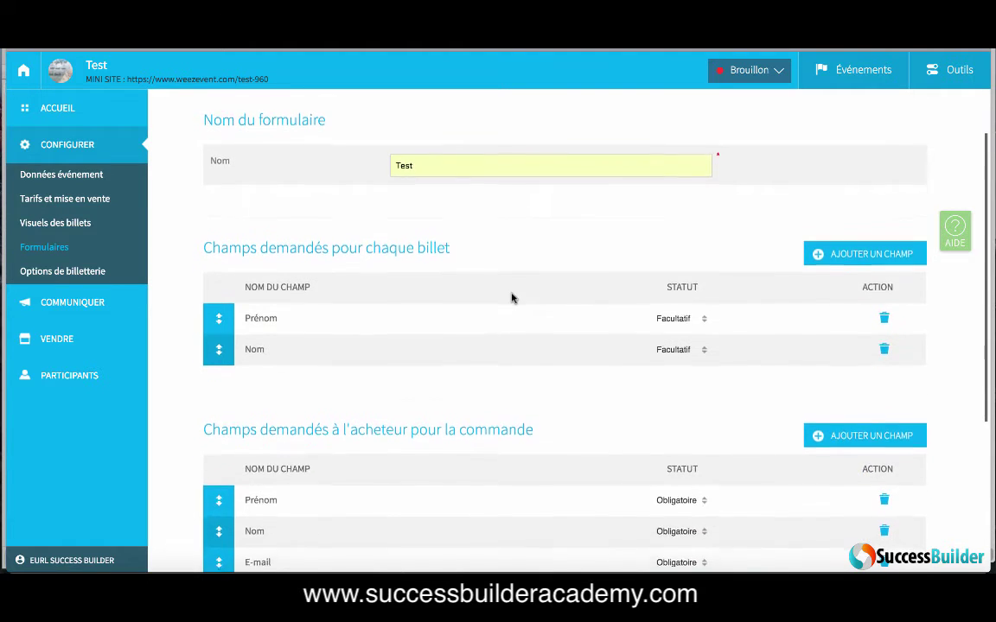
scroll(512, 295, "down", 2)
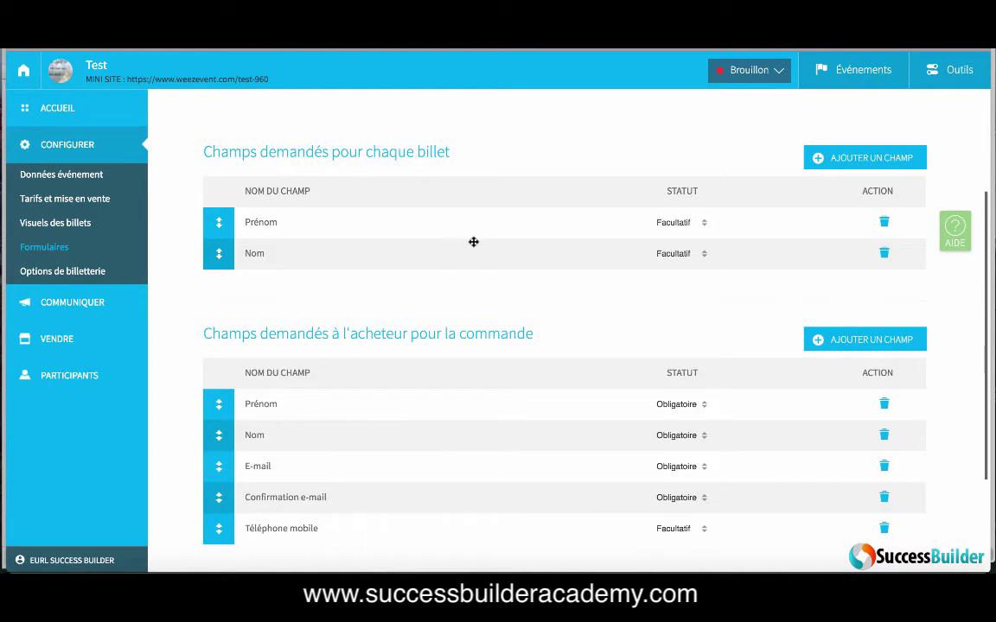
Step: Set the per-ticket Prénom and Nom fields' status to Obligatoire
left_click(703, 224)
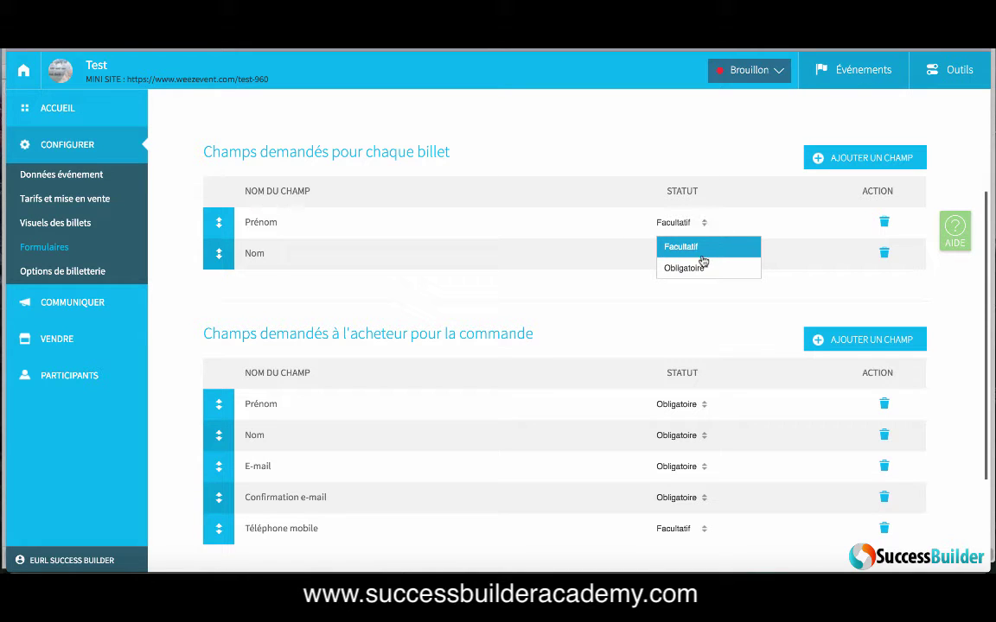
left_click(683, 268)
left_click(701, 255)
left_click(691, 299)
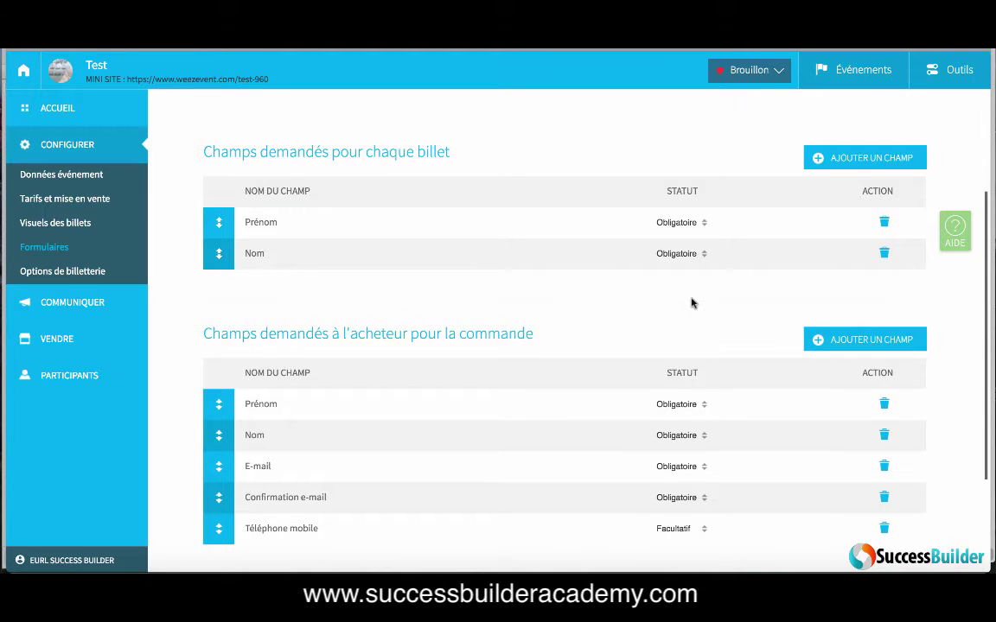
scroll(692, 303, "down", 1)
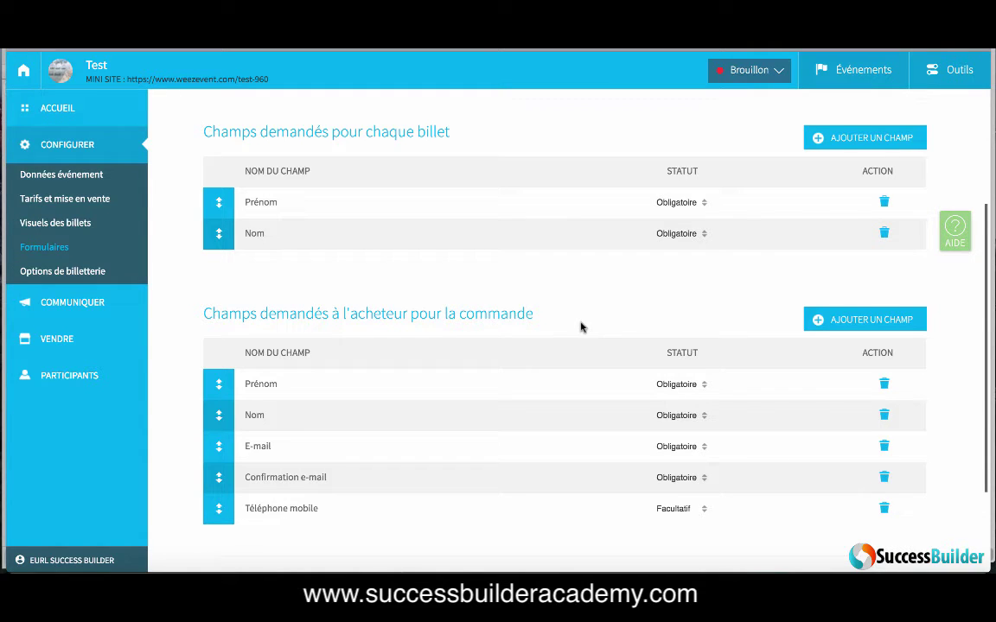
scroll(581, 326, "down", 1)
scroll(581, 326, "down", 1)
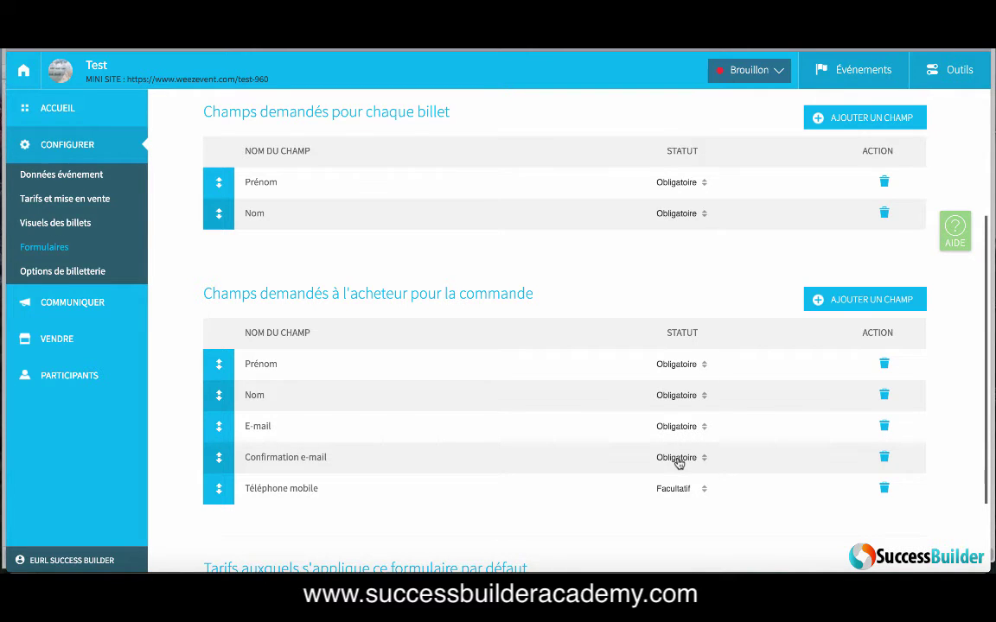
scroll(680, 458, "down", 5)
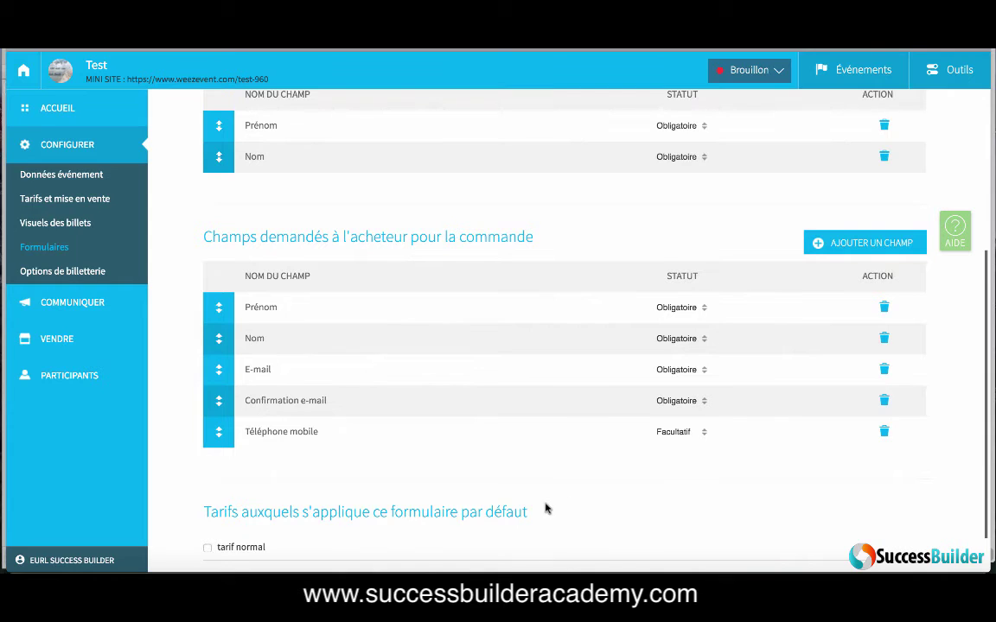
scroll(545, 508, "down", 2)
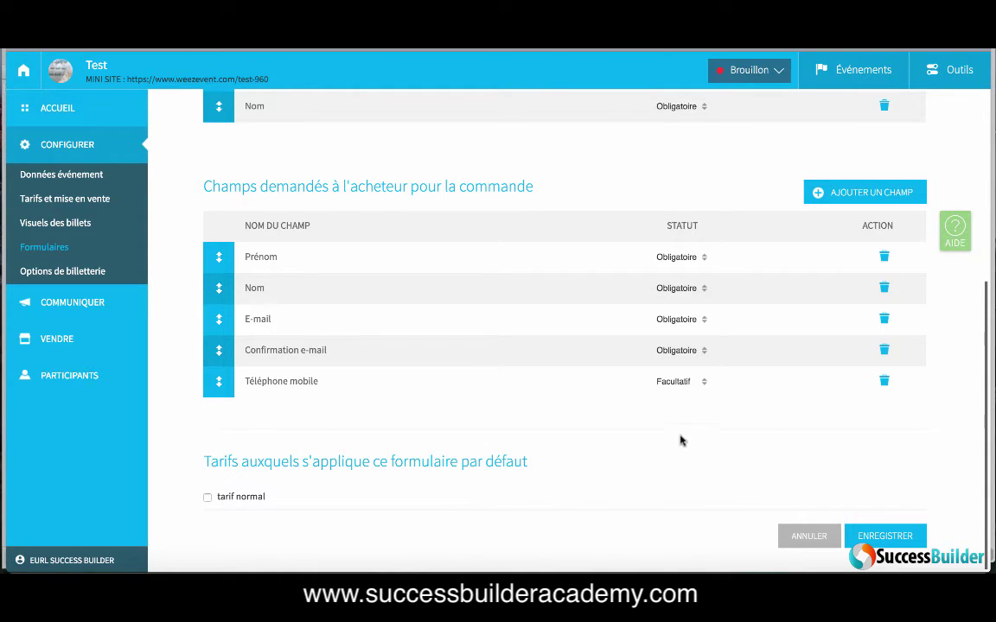
Step: Open the buyer fields' AJOUTER UN CHAMP list, close it, and open it again
left_click(860, 197)
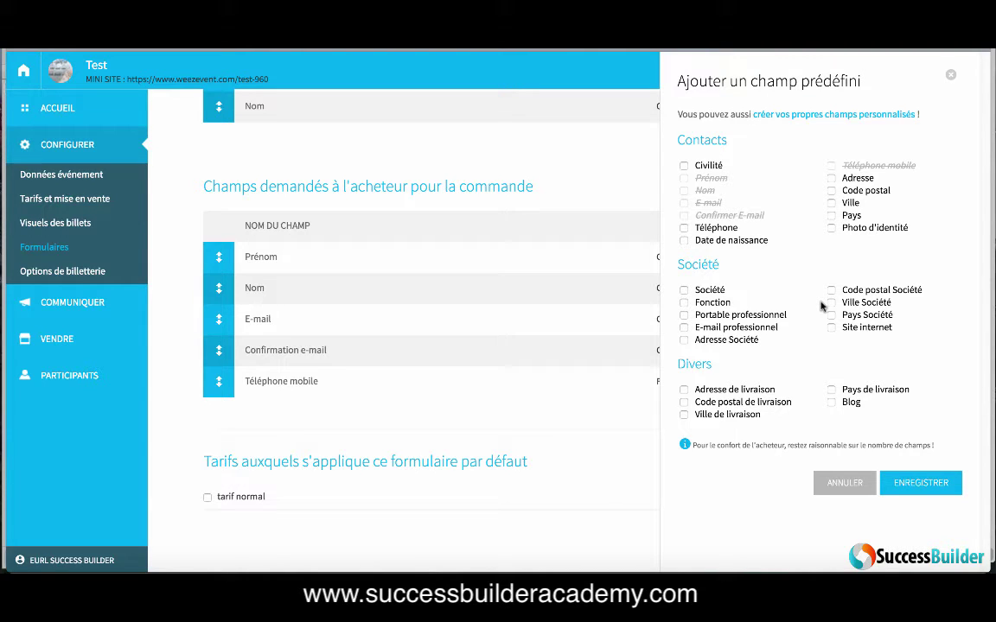
left_click(847, 483)
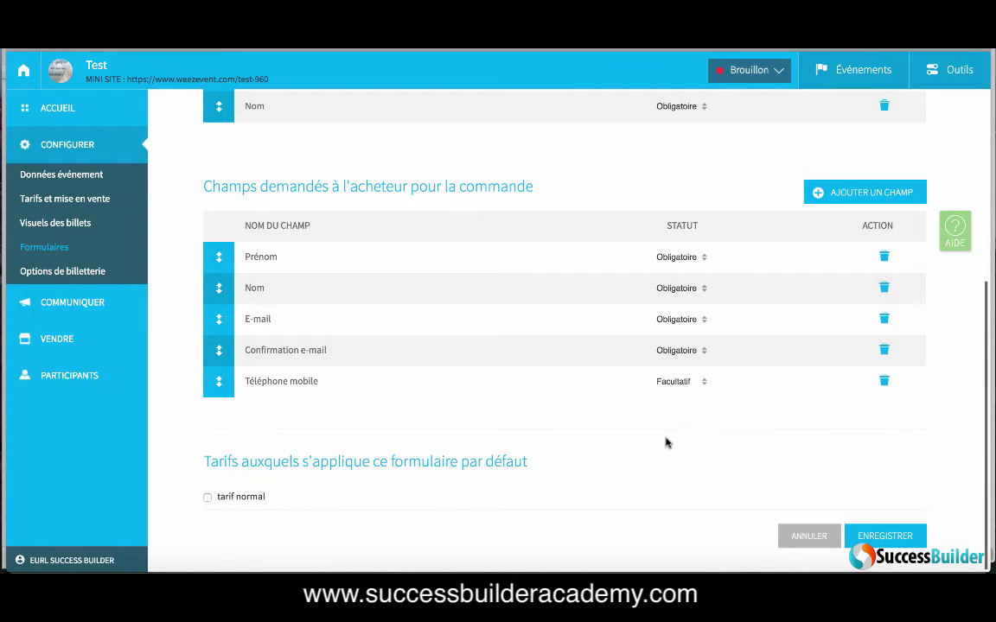
left_click(825, 197)
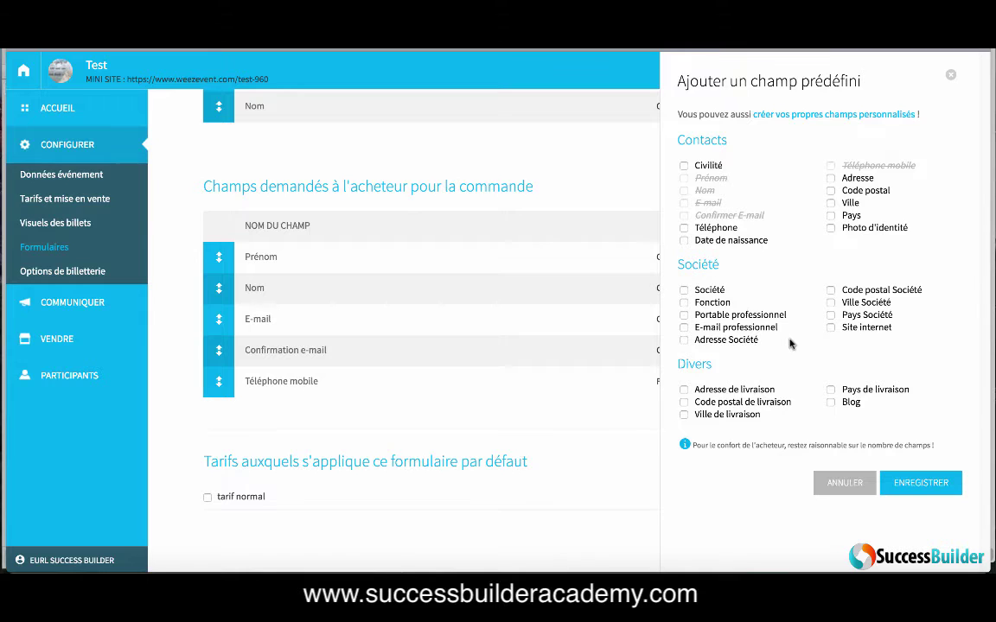
Step: Create a custom buyer question 'Nom de la personne qui vous a invité(e)' with a Menu déroulant answer type
left_click(799, 117)
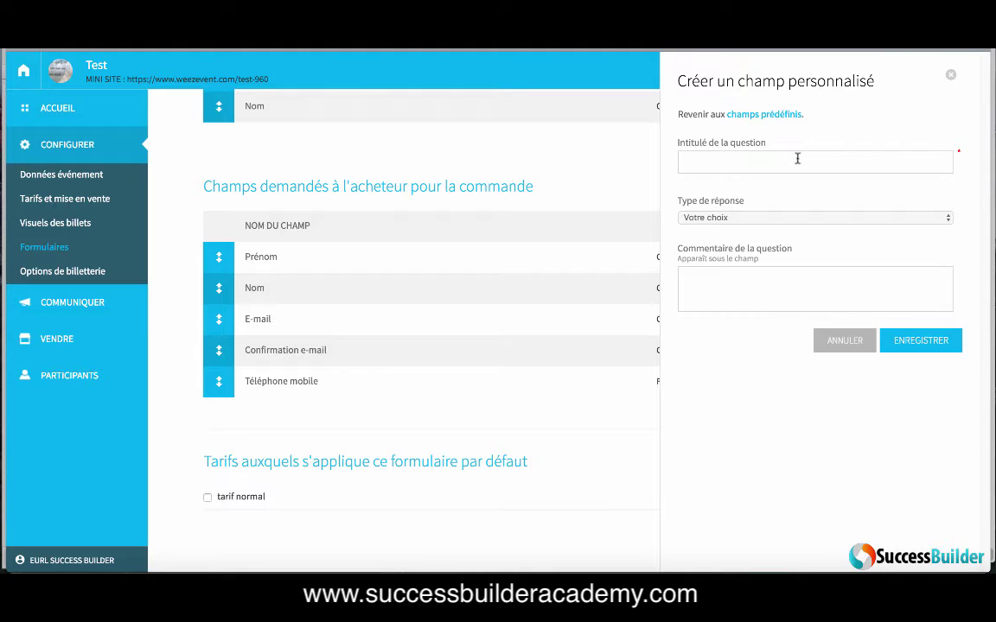
type("N")
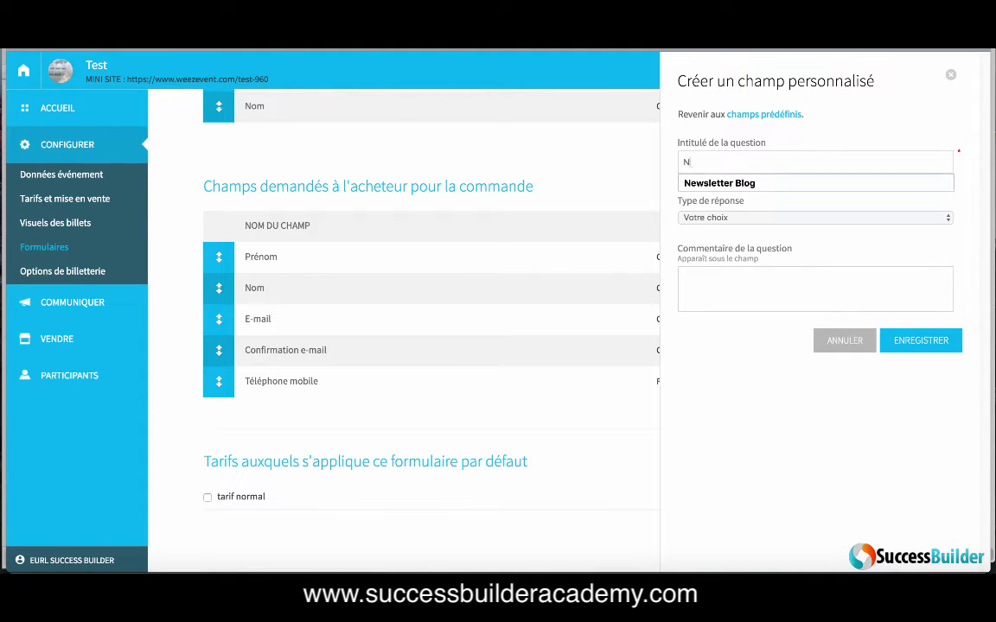
type("om de la per")
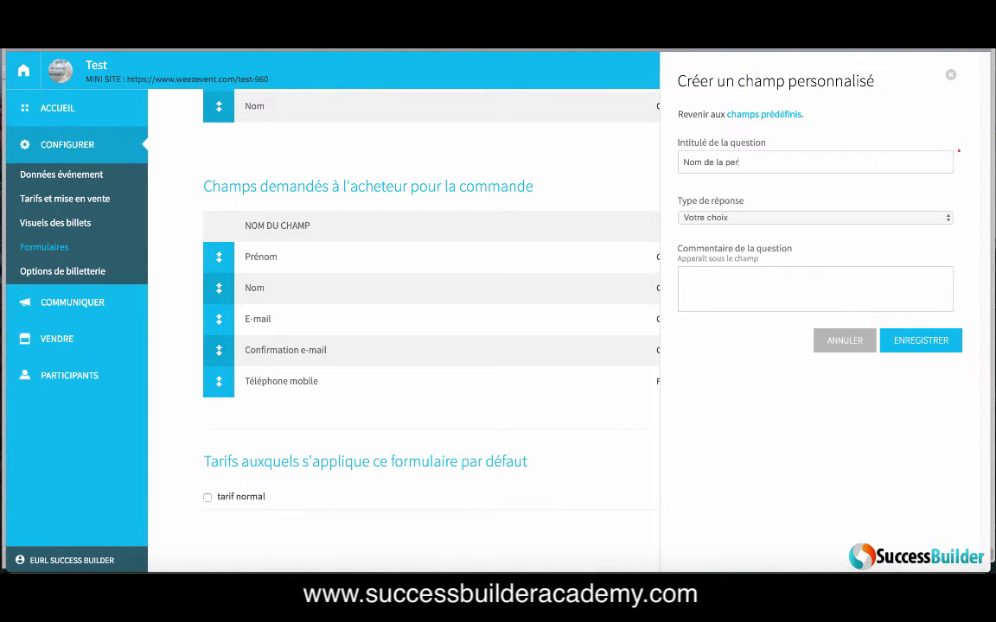
type("sonne qui vous a invité(e)")
left_click(791, 218)
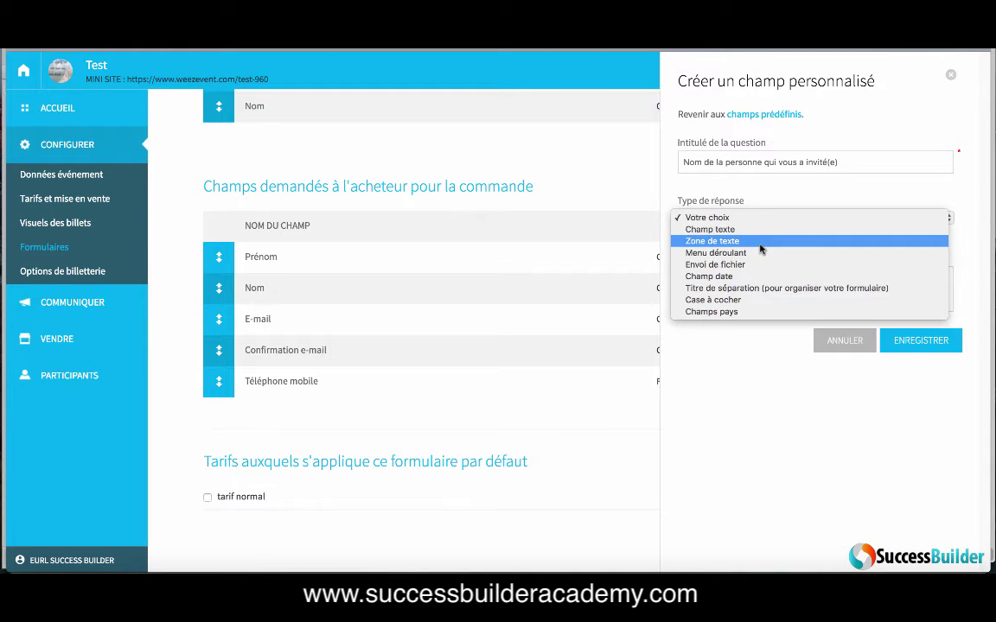
left_click(761, 252)
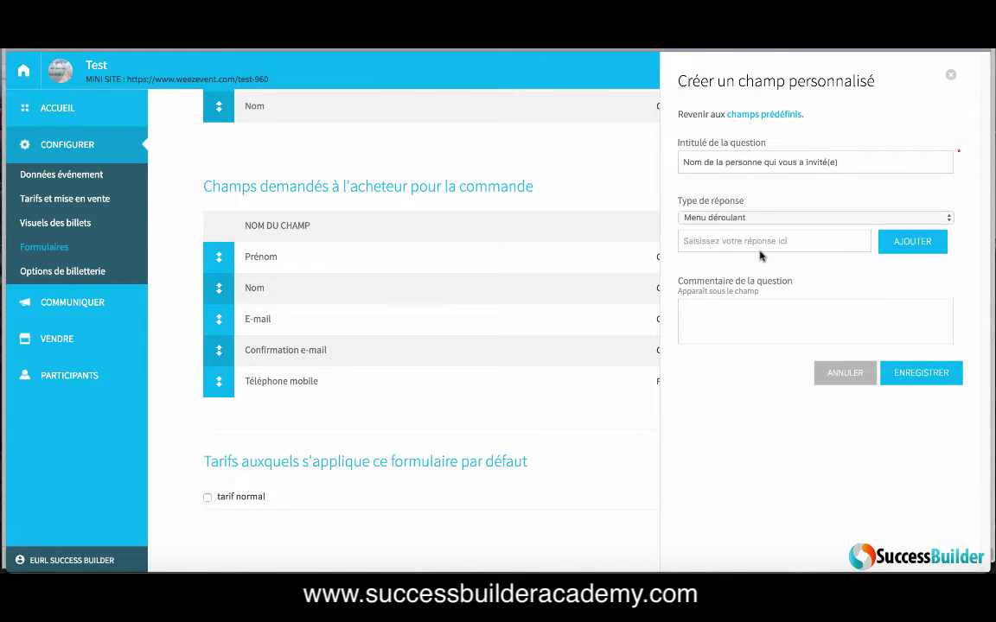
Step: Add three inviter names as dropdown answers and save the question
left_click(767, 240)
type("Franck")
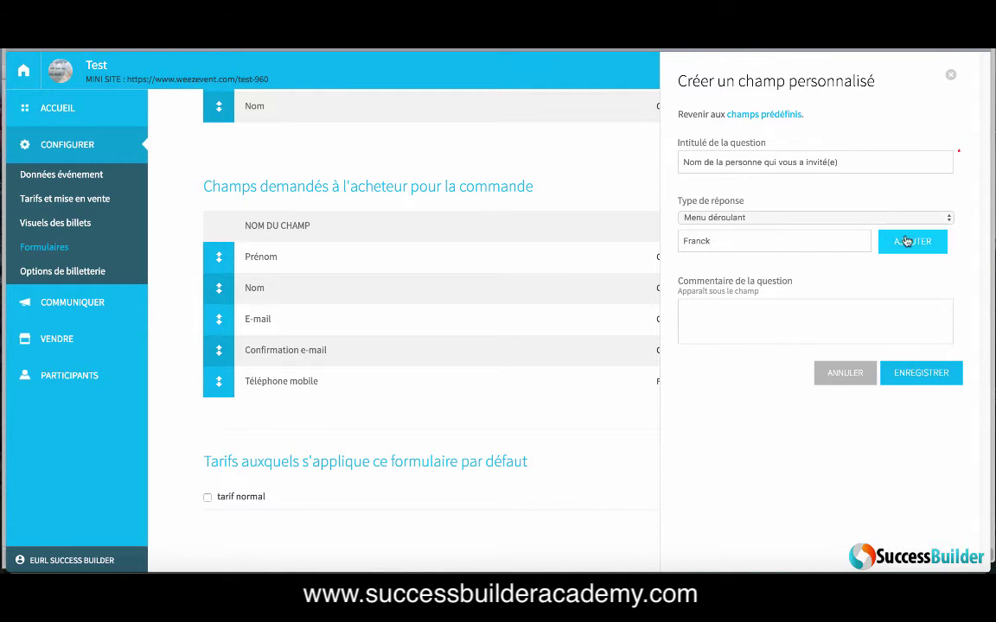
left_click(906, 242)
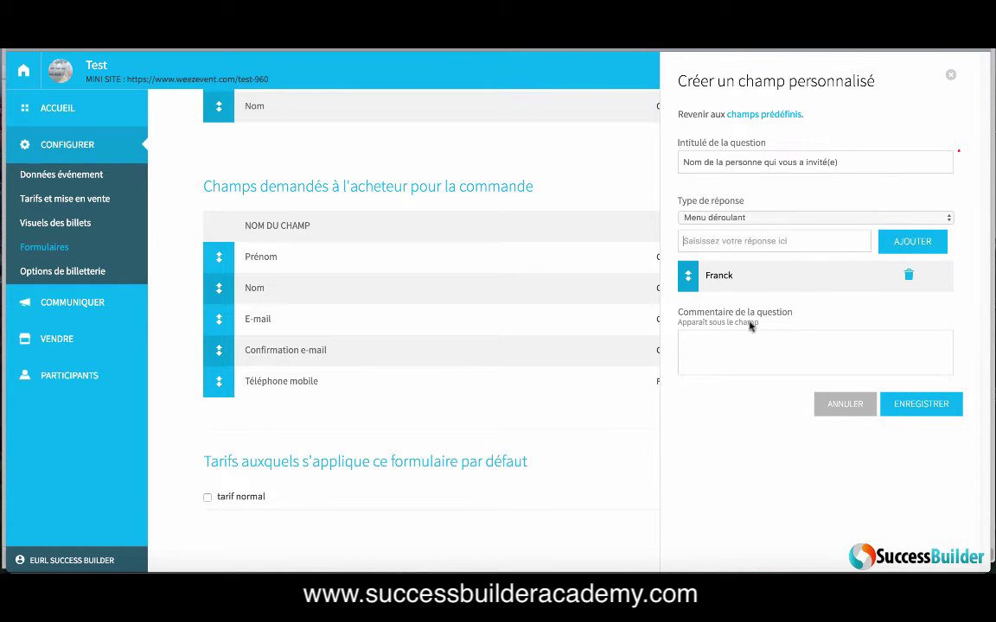
left_click(748, 246)
type("Paul")
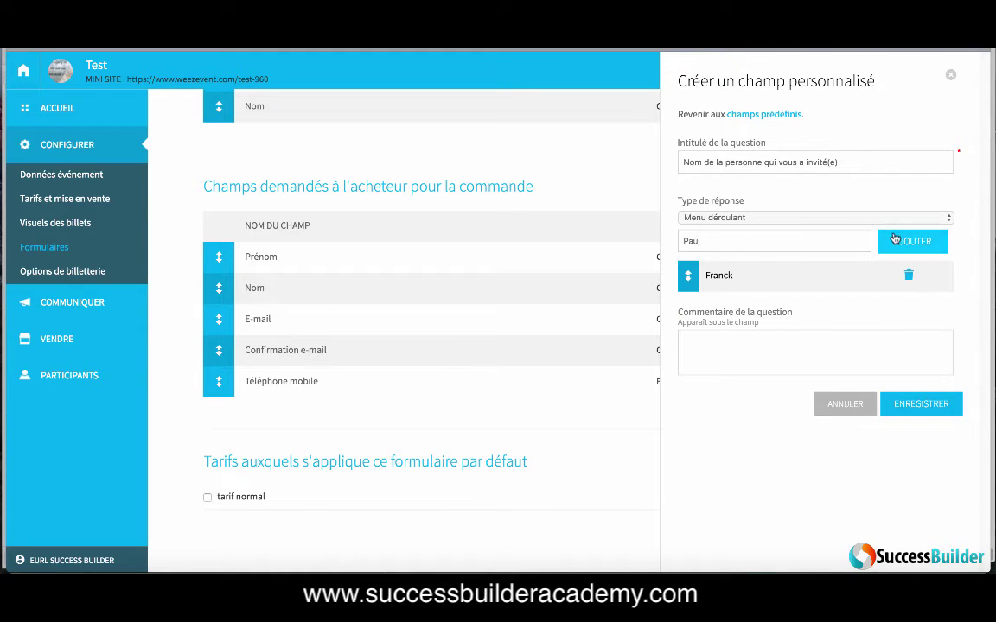
left_click(891, 238)
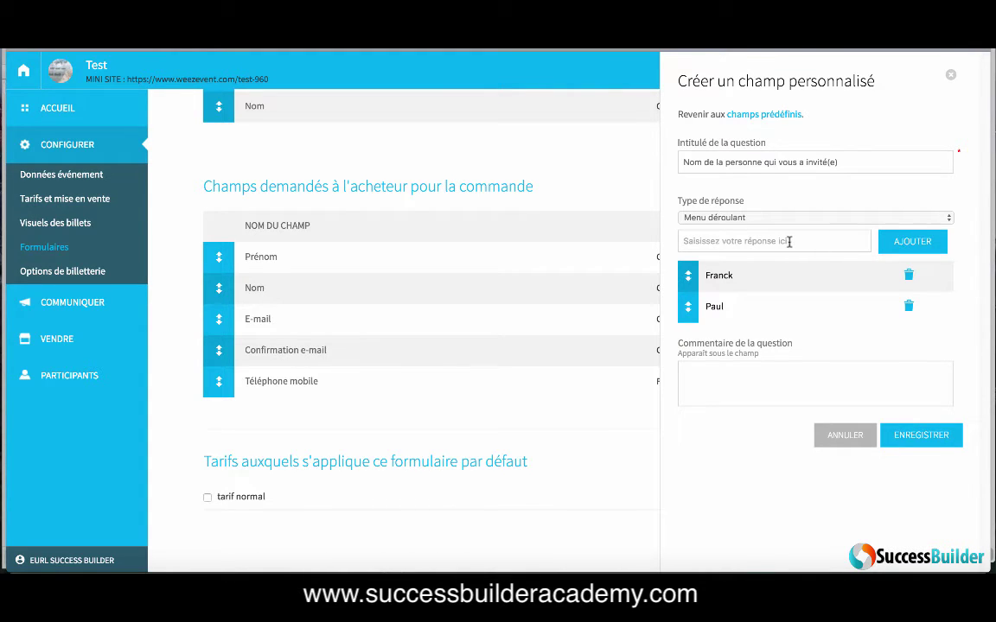
type("Annabelle")
left_click(918, 245)
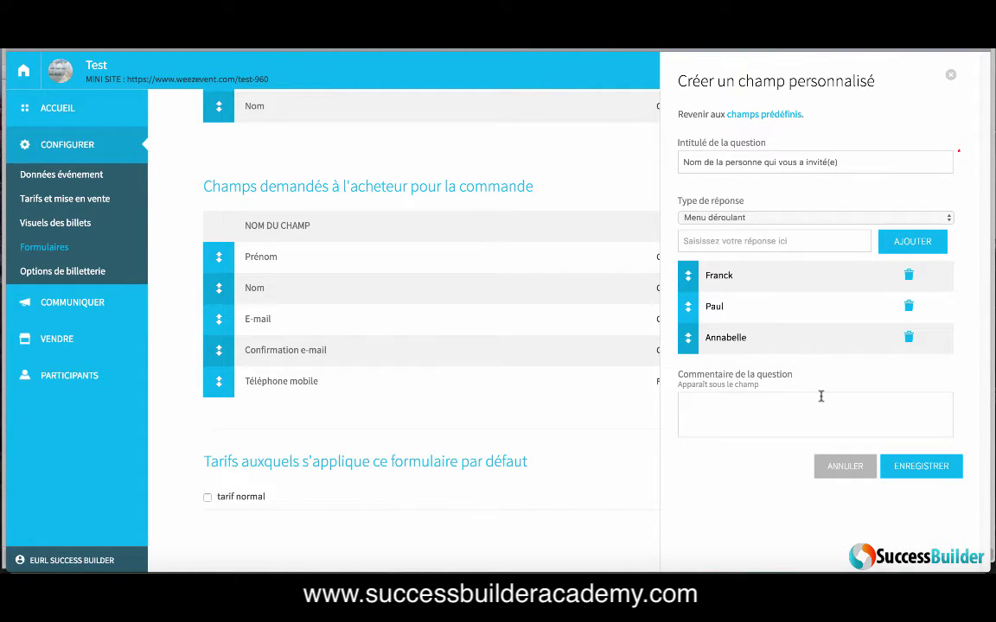
left_click(903, 467)
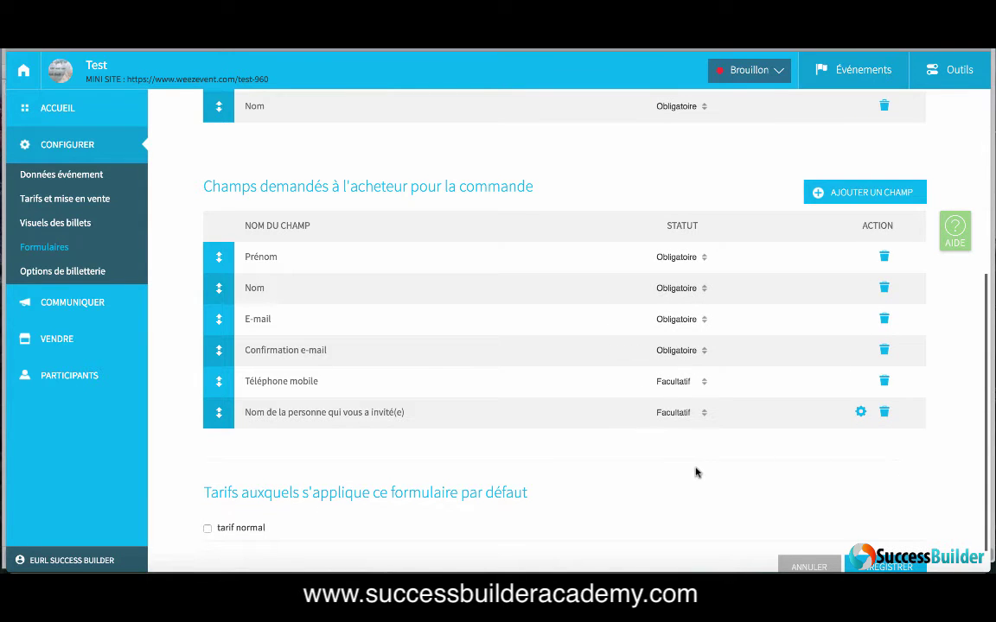
Step: Set the inviter question's Statut to Obligatoire
left_click(701, 416)
left_click(697, 461)
scroll(742, 446, "down", 1)
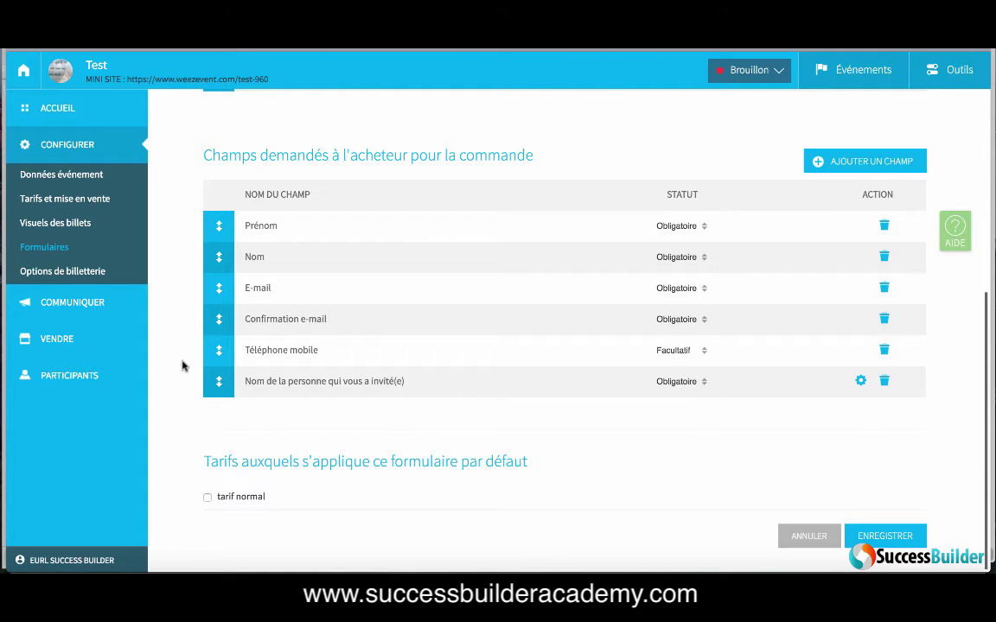
mouse_move(133, 299)
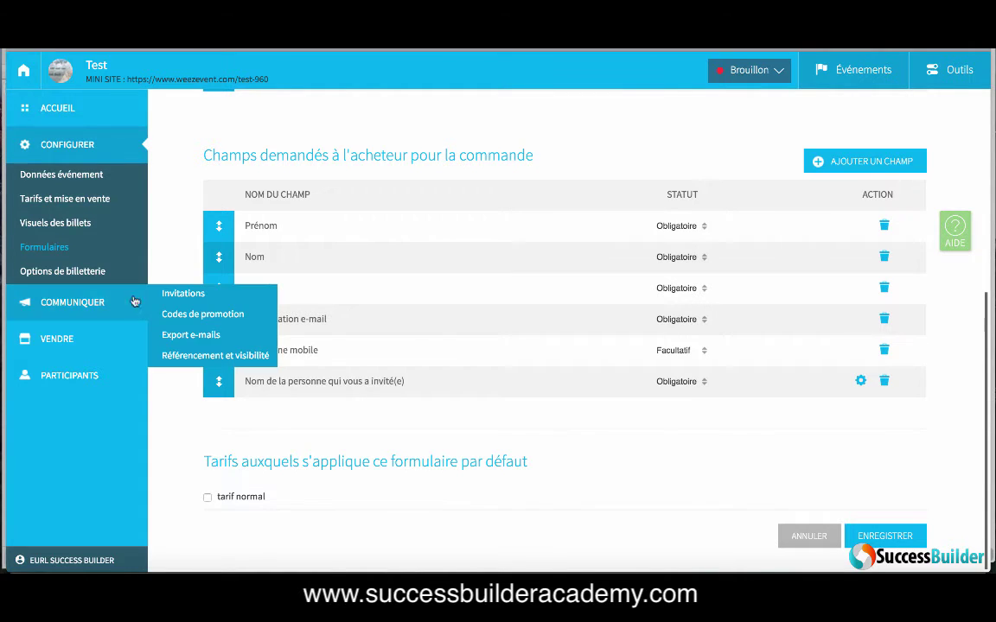
Step: Open Options de billetterie and review the payment, notification e-mail and Messages personnalisés sections
left_click(87, 274)
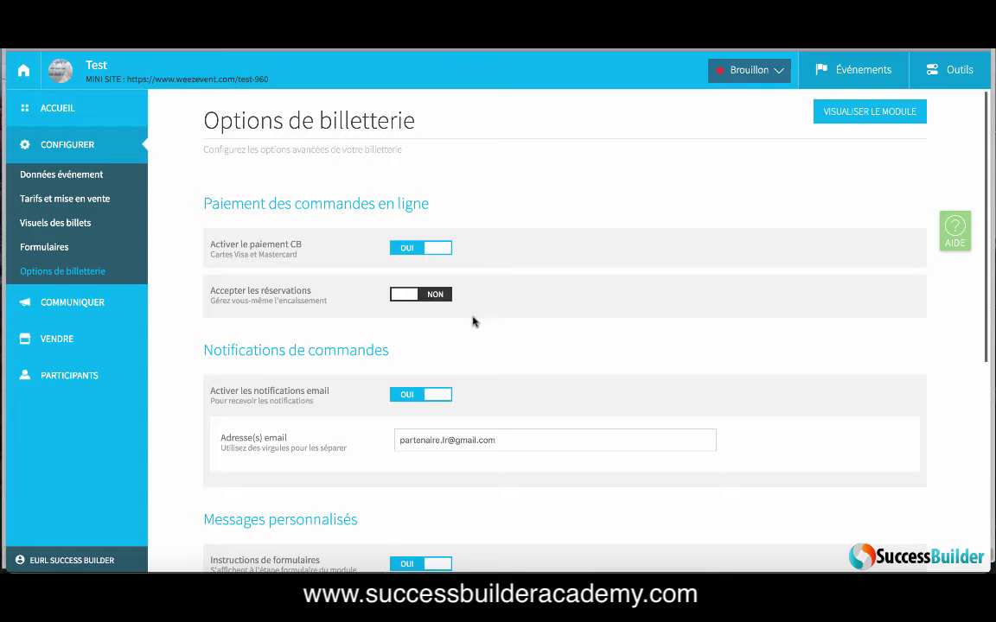
scroll(473, 321, "down", 1)
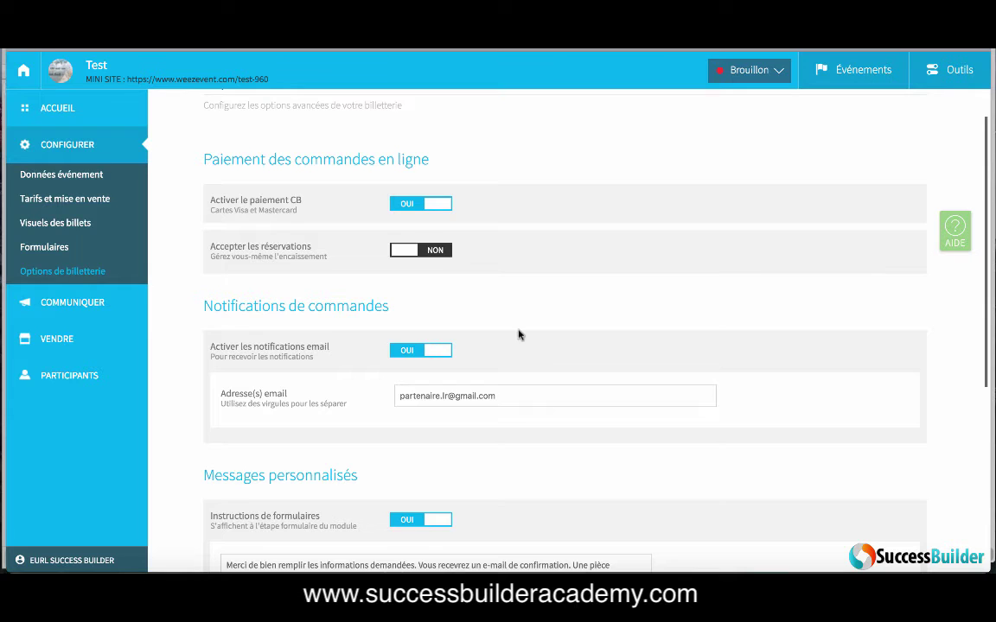
scroll(518, 334, "down", 2)
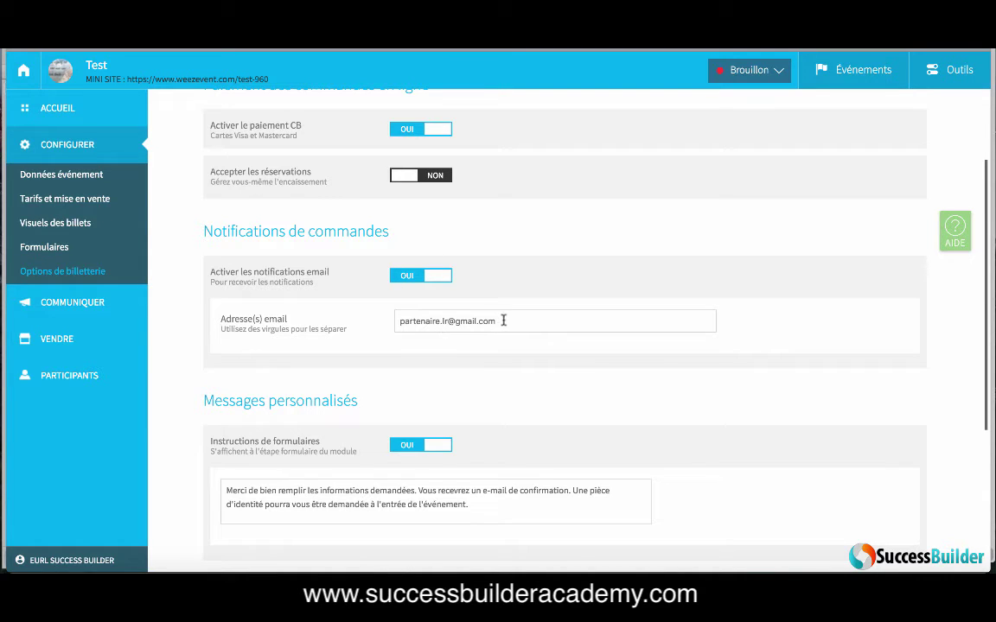
left_click_drag(501, 320, 437, 326)
key("Right")
scroll(474, 355, "down", 3)
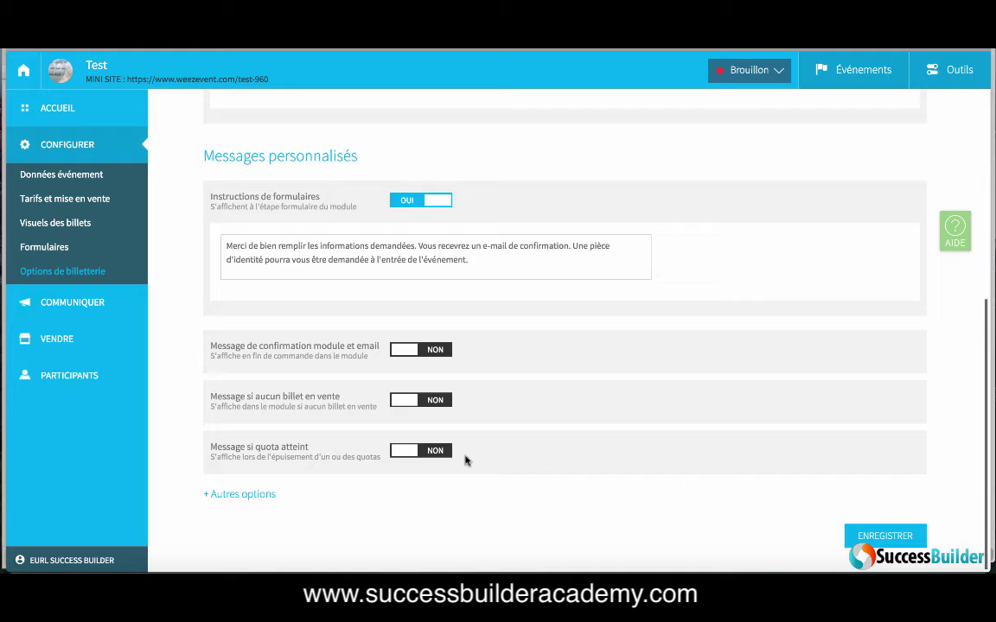
Step: Expand + Autres options and set Afficher les places restantes and Afficher la date de fin de vente to OUI
left_click(259, 498)
scroll(523, 496, "down", 3)
scroll(523, 495, "down", 3)
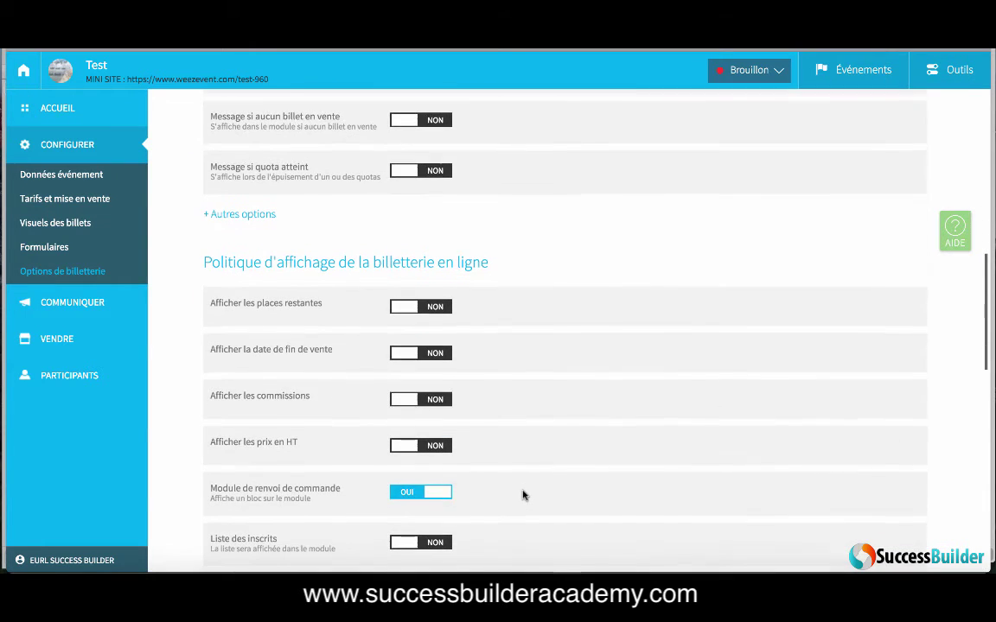
scroll(521, 433, "down", 3)
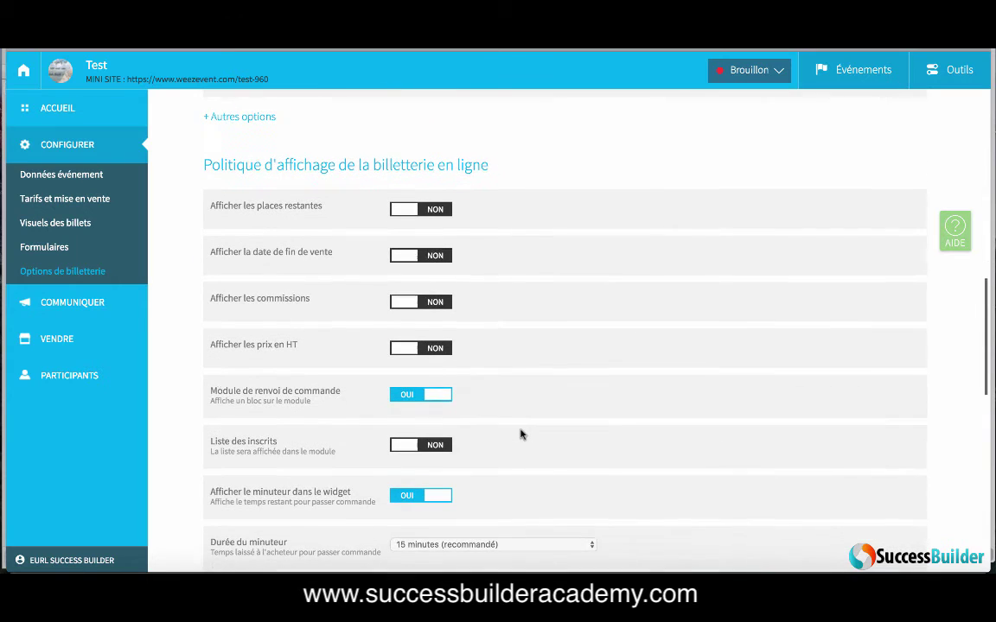
left_click(439, 206)
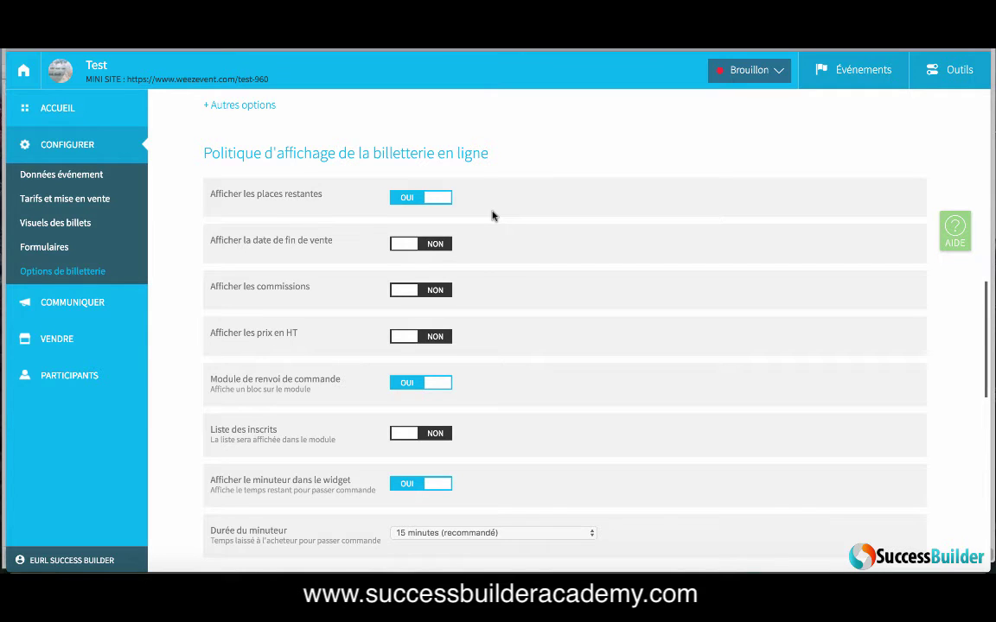
left_click(435, 243)
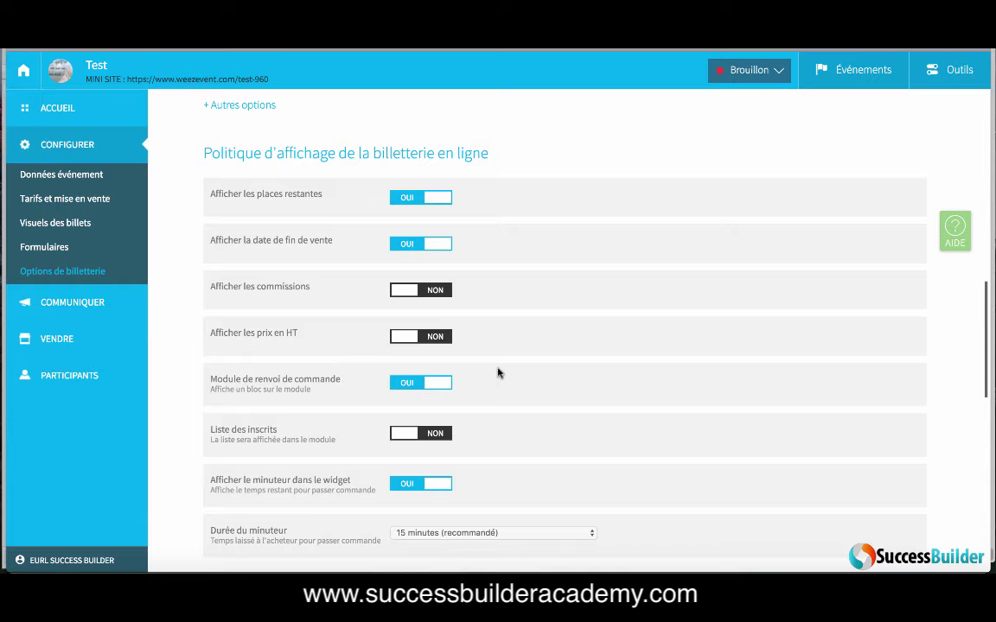
scroll(498, 373, "down", 2)
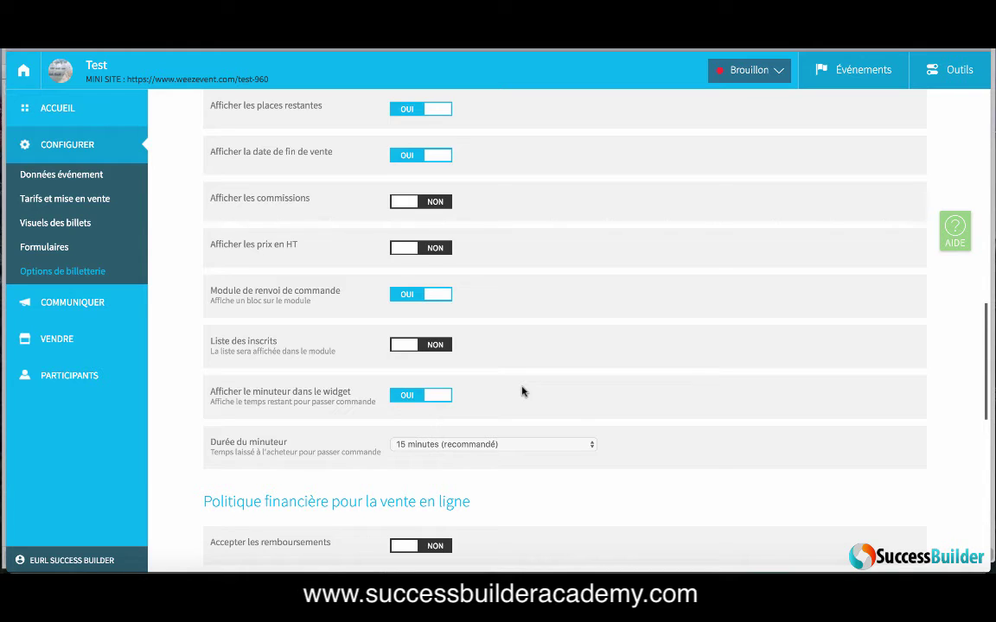
left_click(520, 445)
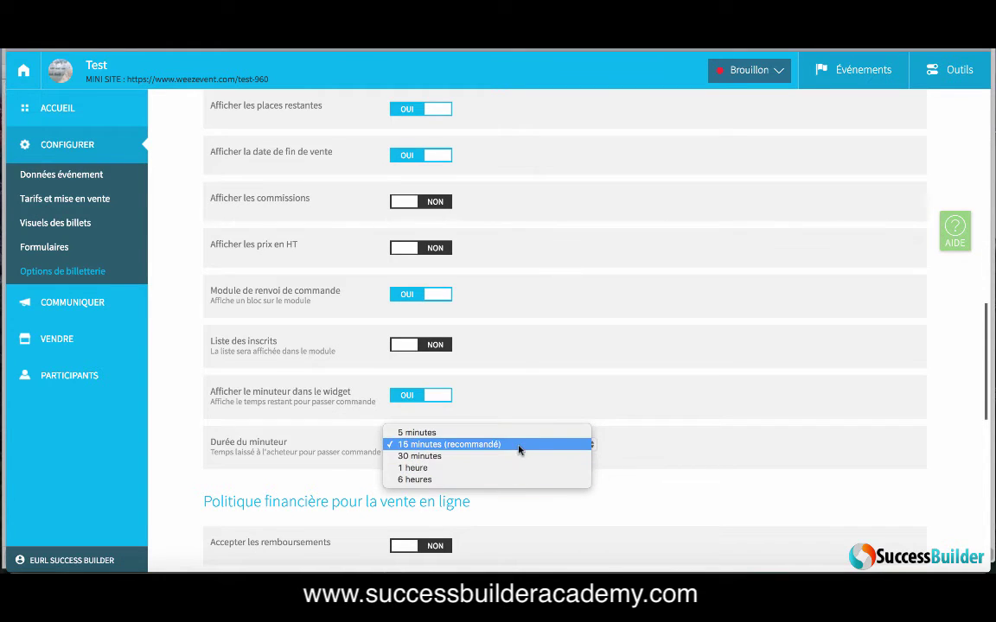
left_click(520, 446)
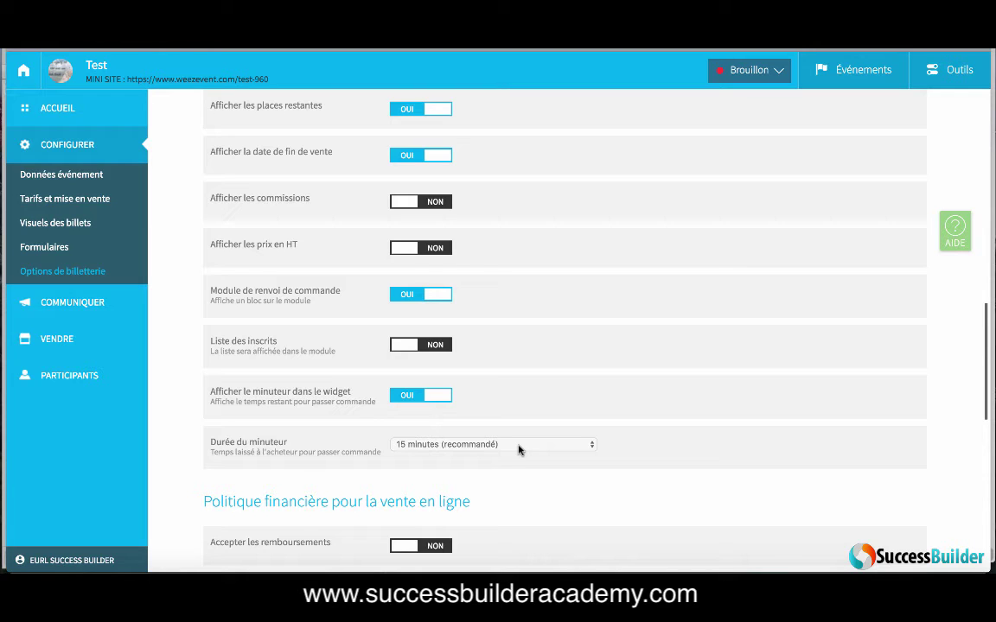
scroll(518, 449, "down", 2)
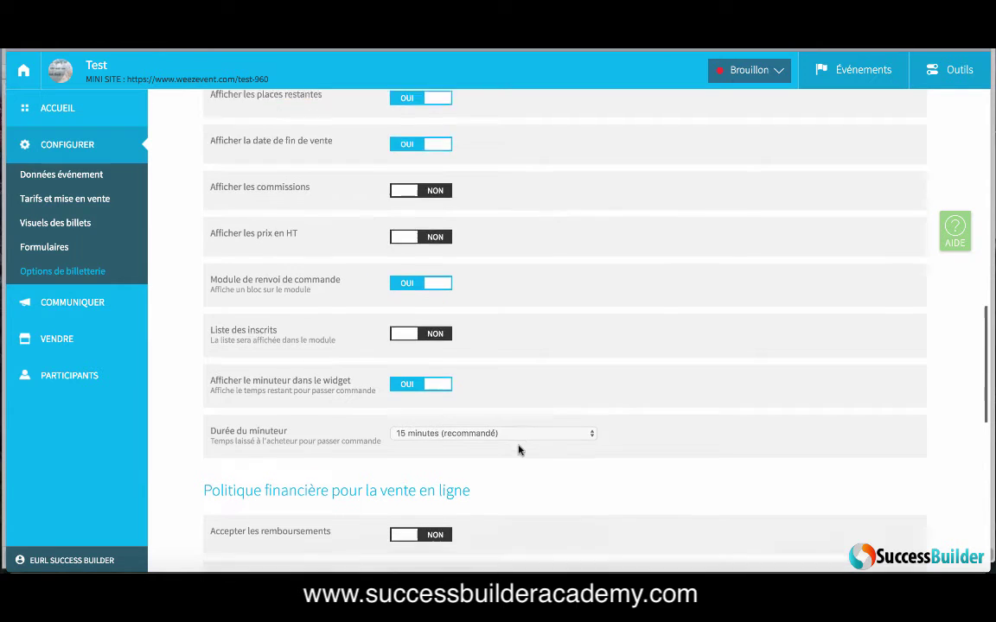
scroll(524, 414, "down", 2)
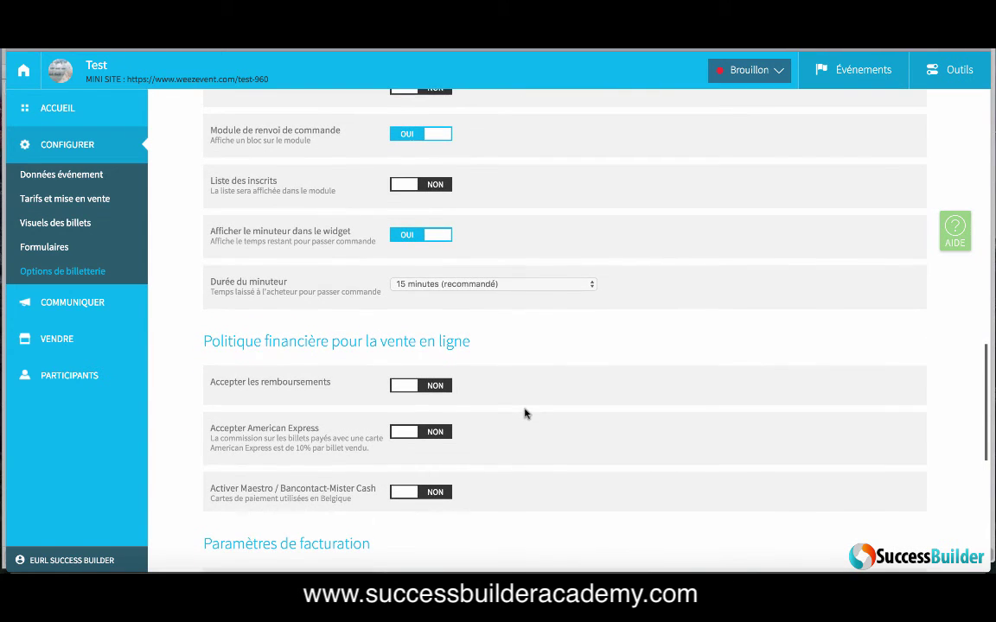
scroll(524, 415, "down", 3)
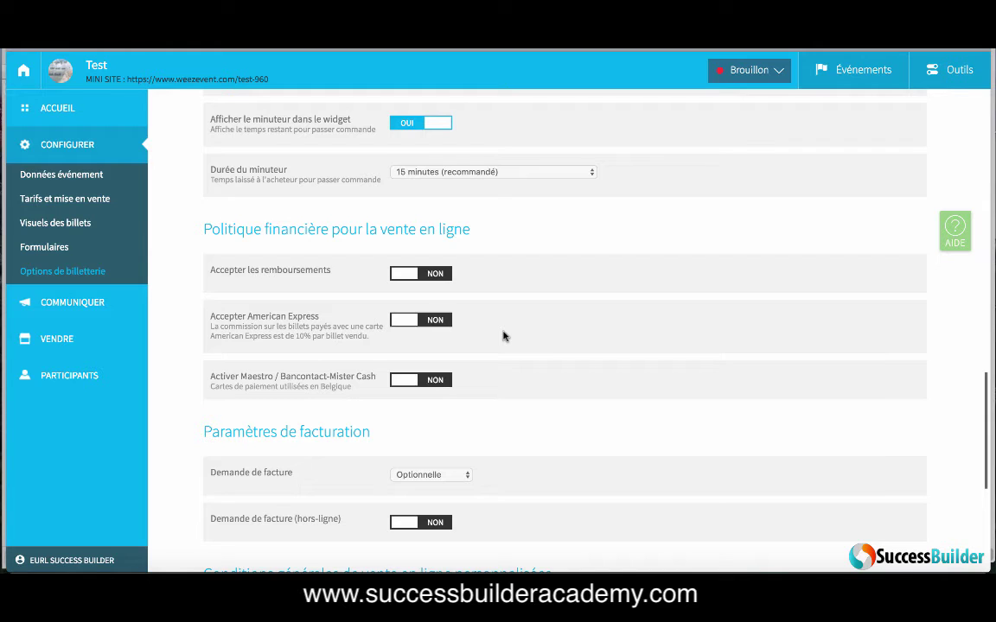
scroll(537, 397, "down", 2)
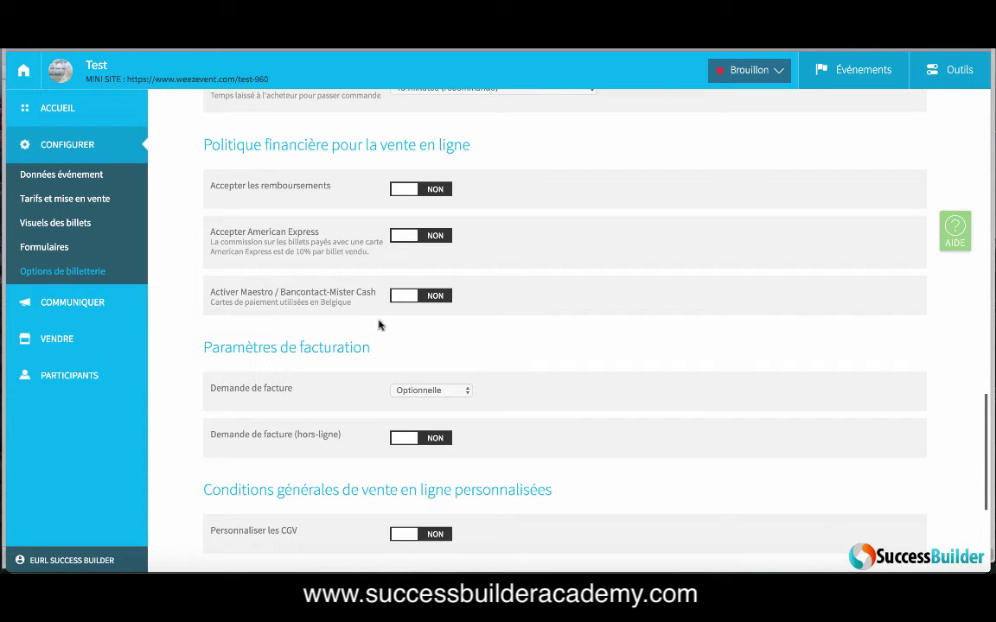
scroll(578, 422, "down", 3)
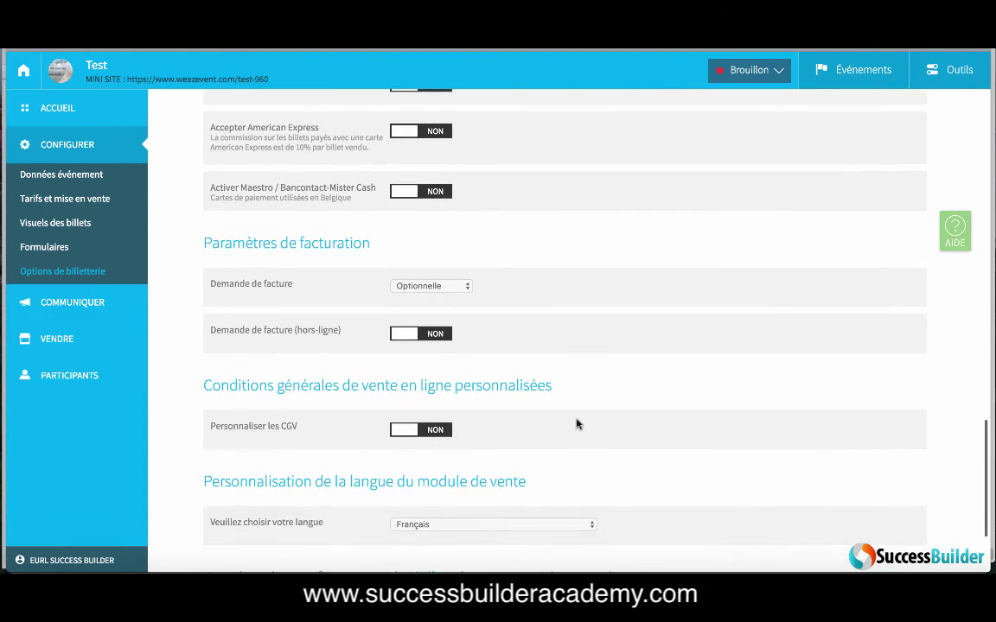
scroll(577, 424, "down", 1)
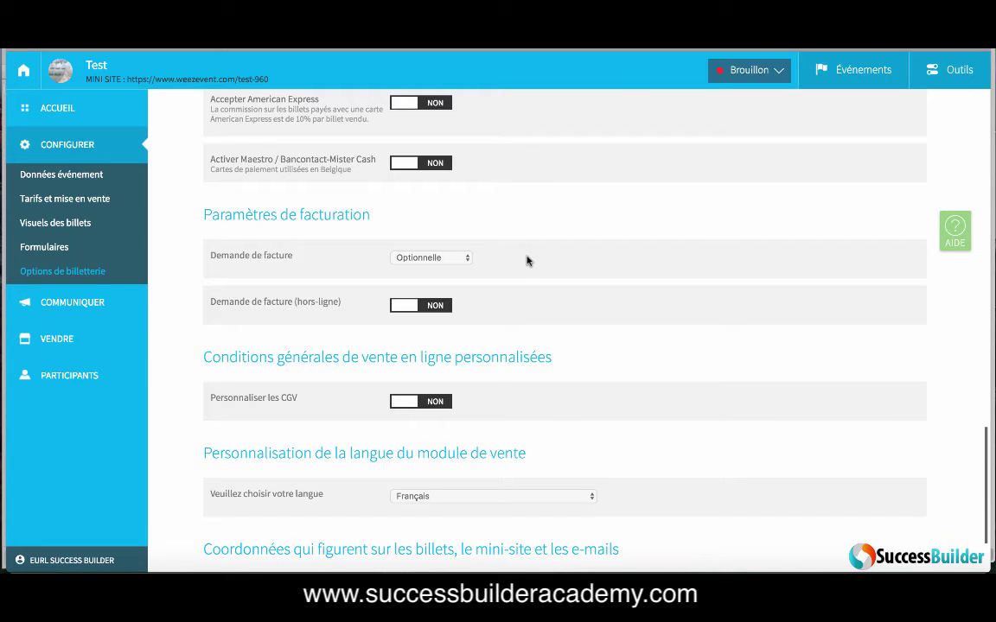
scroll(548, 333, "down", 2)
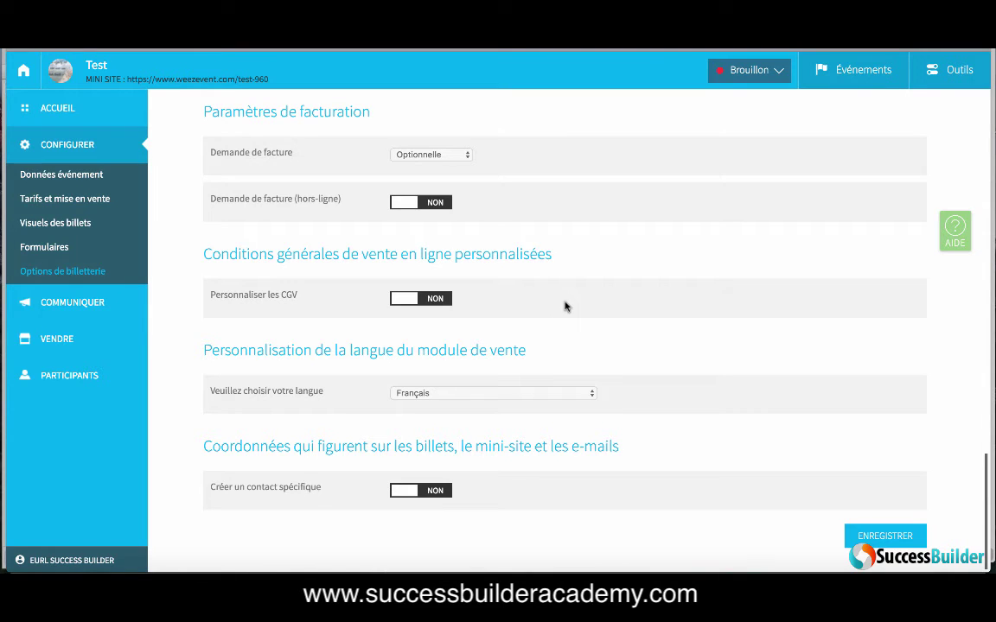
left_click(436, 299)
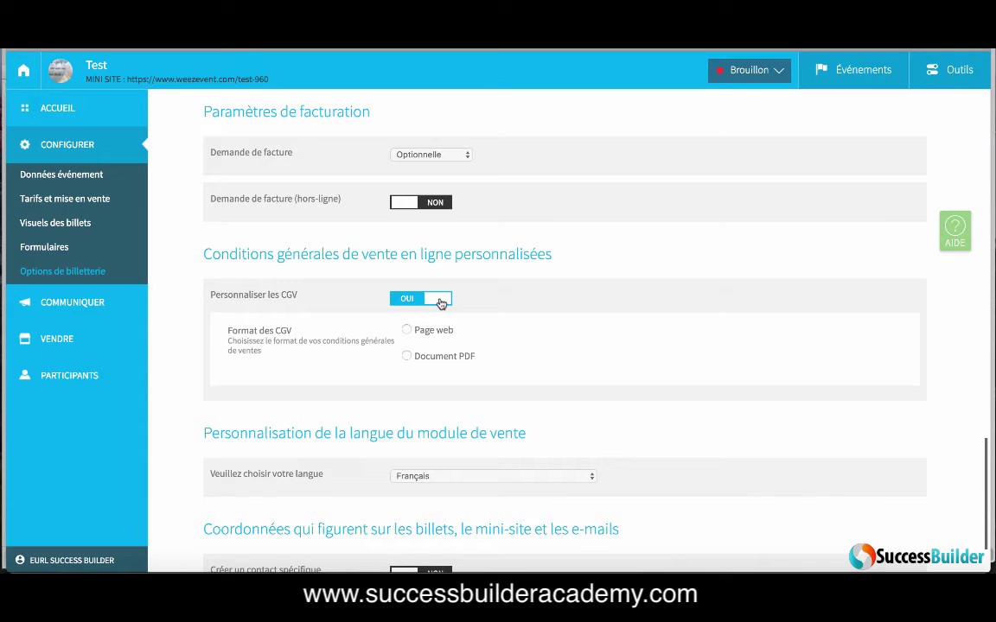
left_click(406, 355)
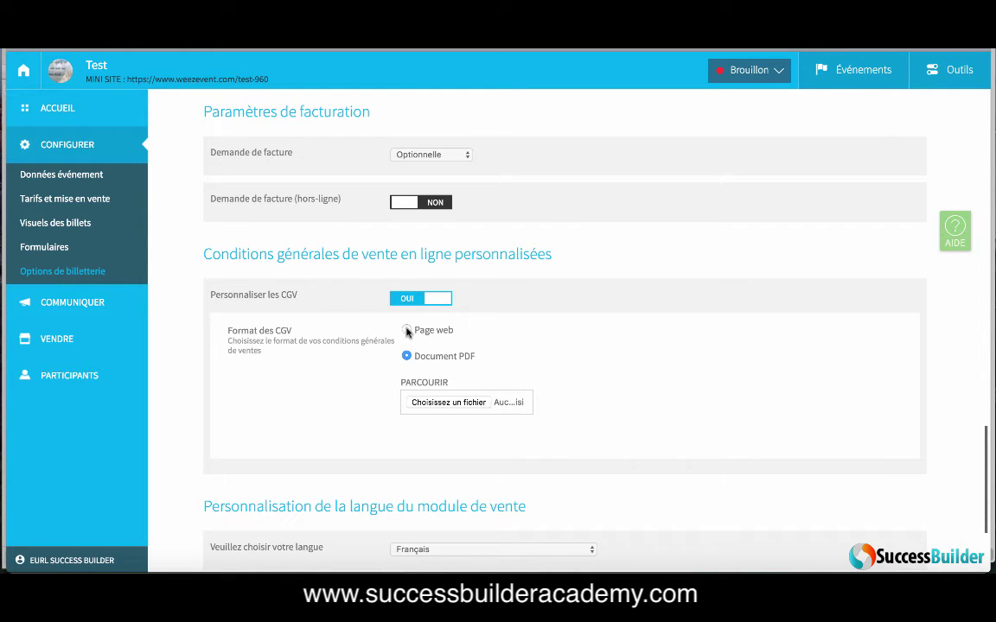
left_click(439, 298)
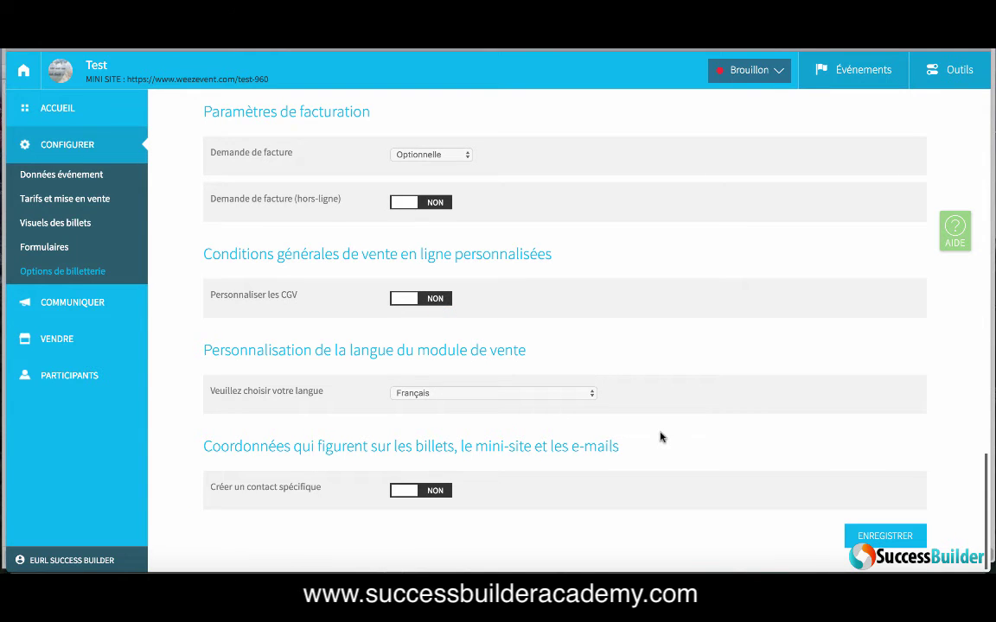
left_click(578, 395)
left_click(579, 396)
Step: Switch Créer un contact spécifique to OUI and scroll through the contact form
left_click(438, 491)
scroll(502, 502, "down", 3)
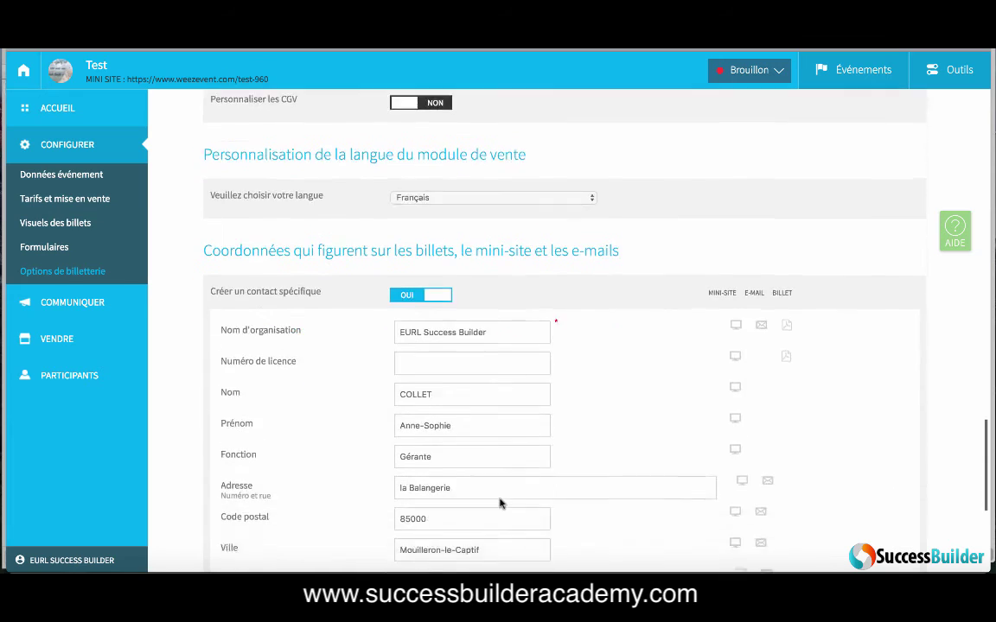
scroll(499, 504, "down", 5)
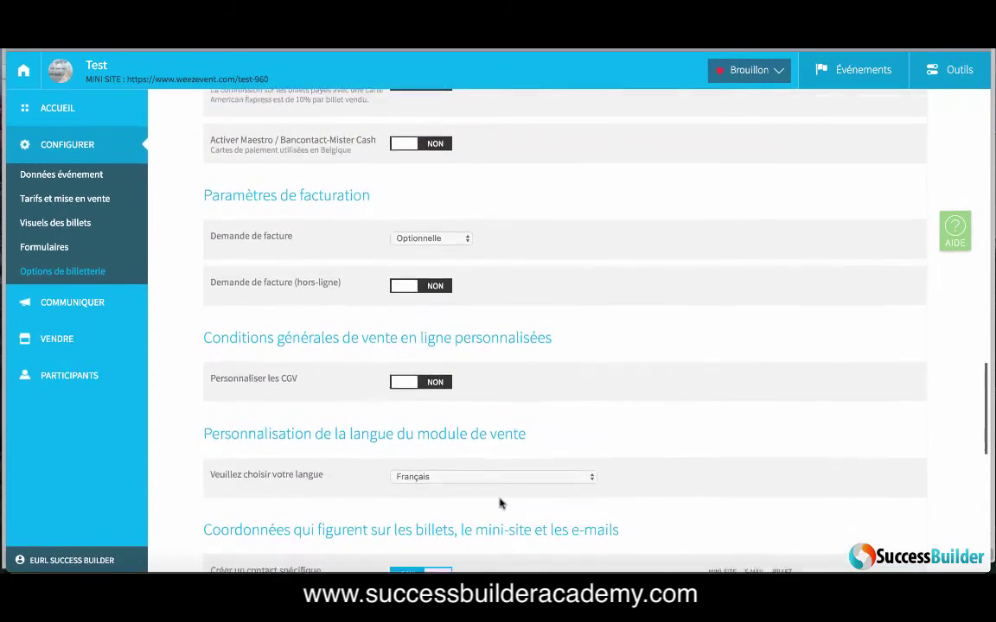
scroll(502, 503, "down", 10)
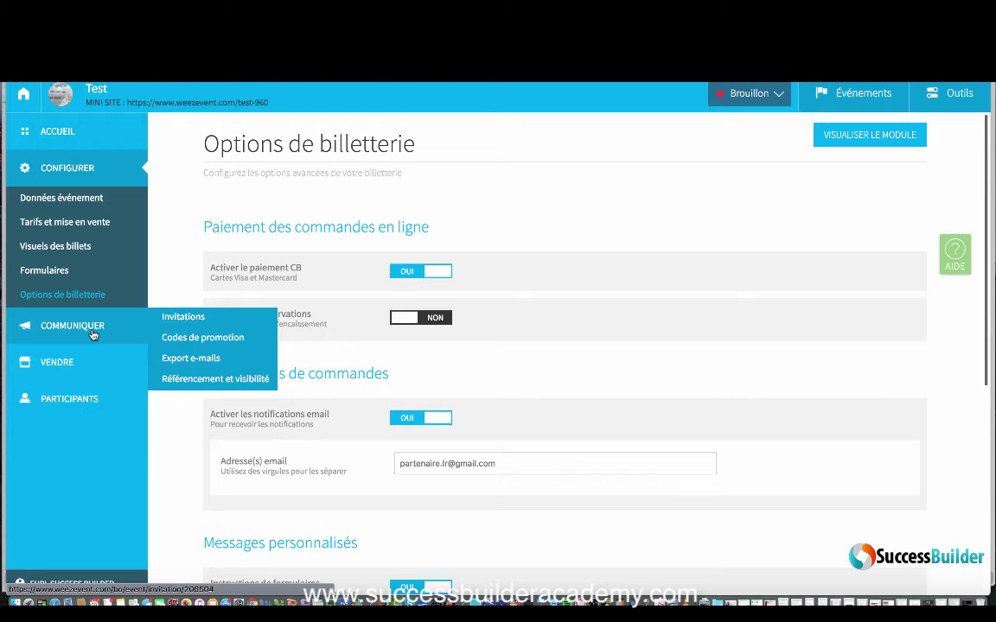
Step: Start an invitation on the tarif normal rate with 1 recipient
left_click(197, 321)
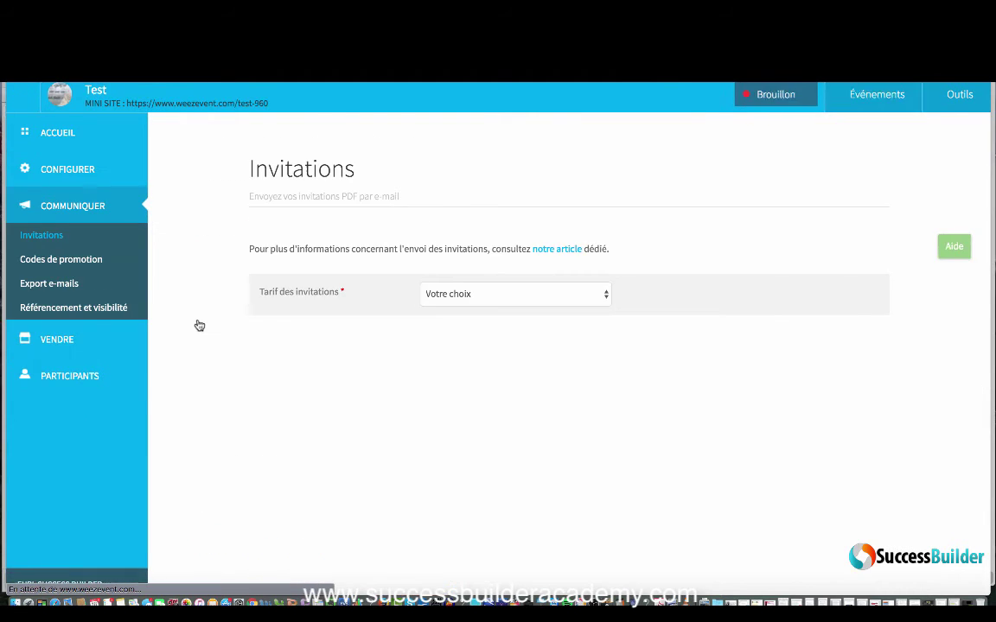
left_click(555, 295)
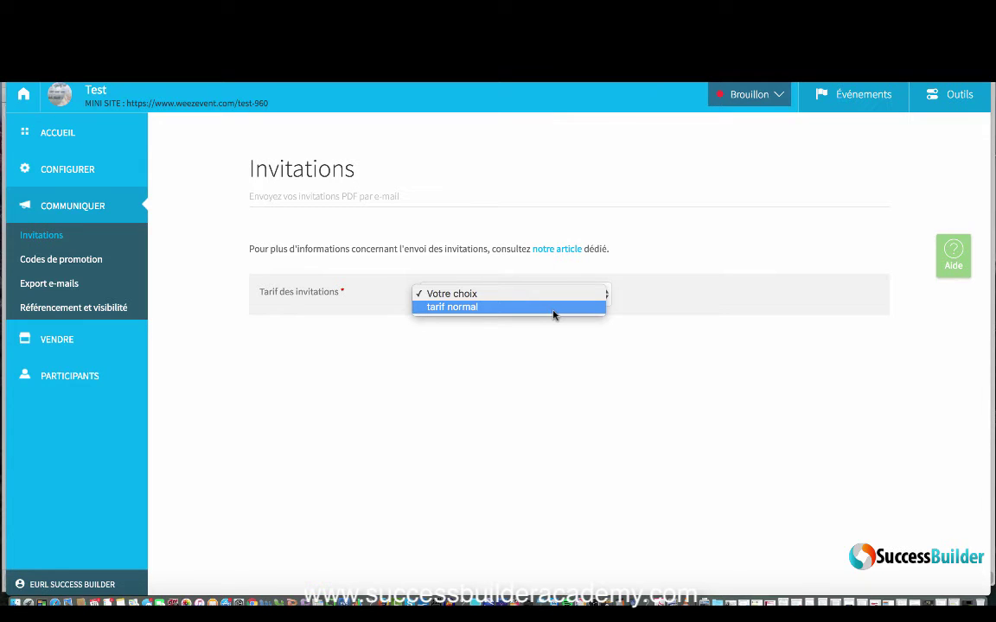
left_click(553, 309)
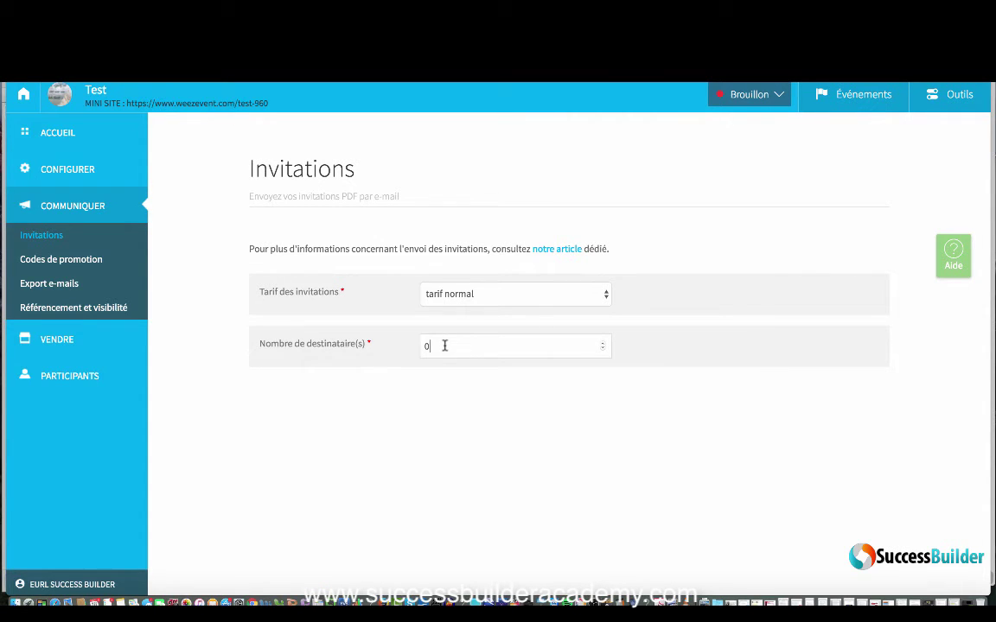
left_click(444, 346)
key("BackSpace")
type("1")
left_click(694, 376)
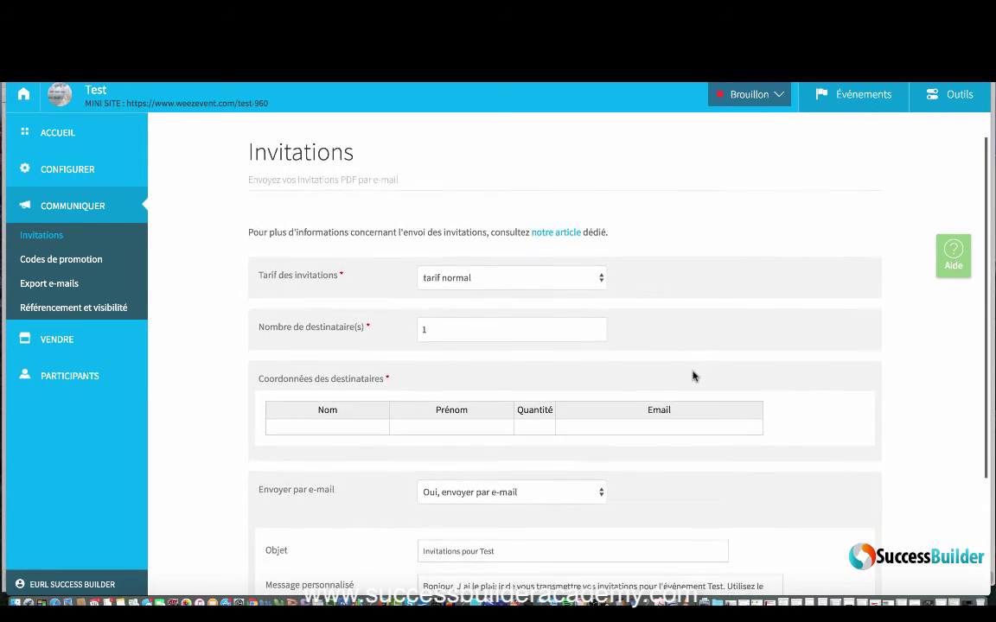
Step: Browse the recipient fields, keep 'Oui, envoyer par e-mail', and go to Codes de promotion
scroll(693, 376, "down", 3)
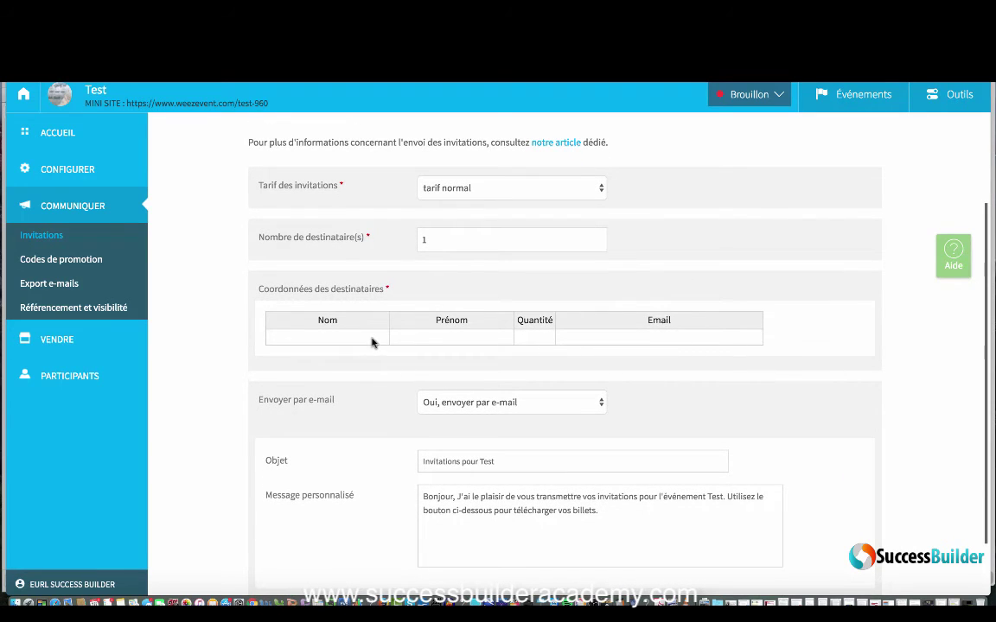
left_click(373, 339)
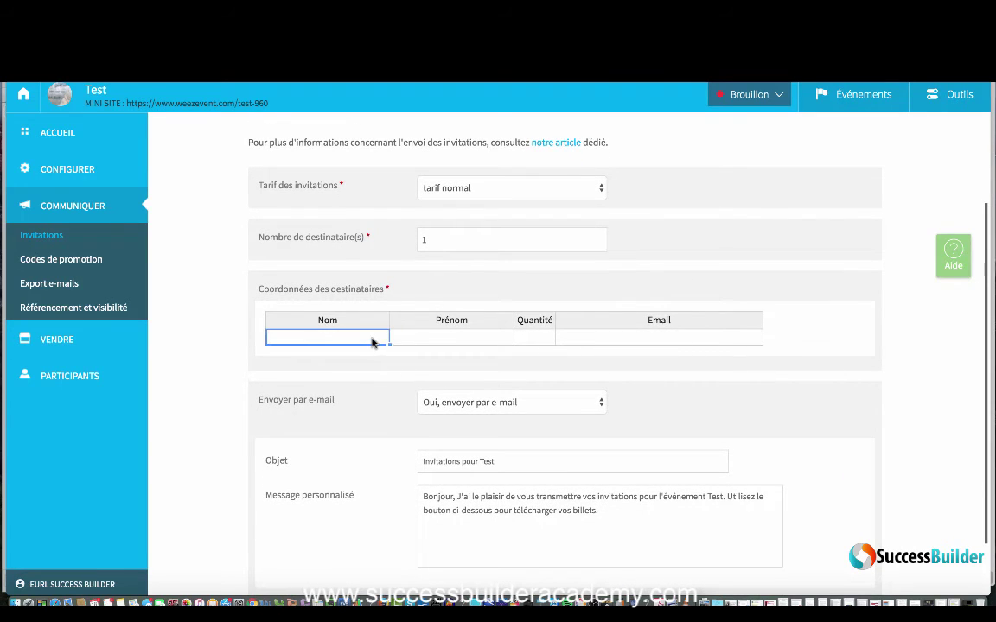
left_click(540, 338)
left_click(613, 340)
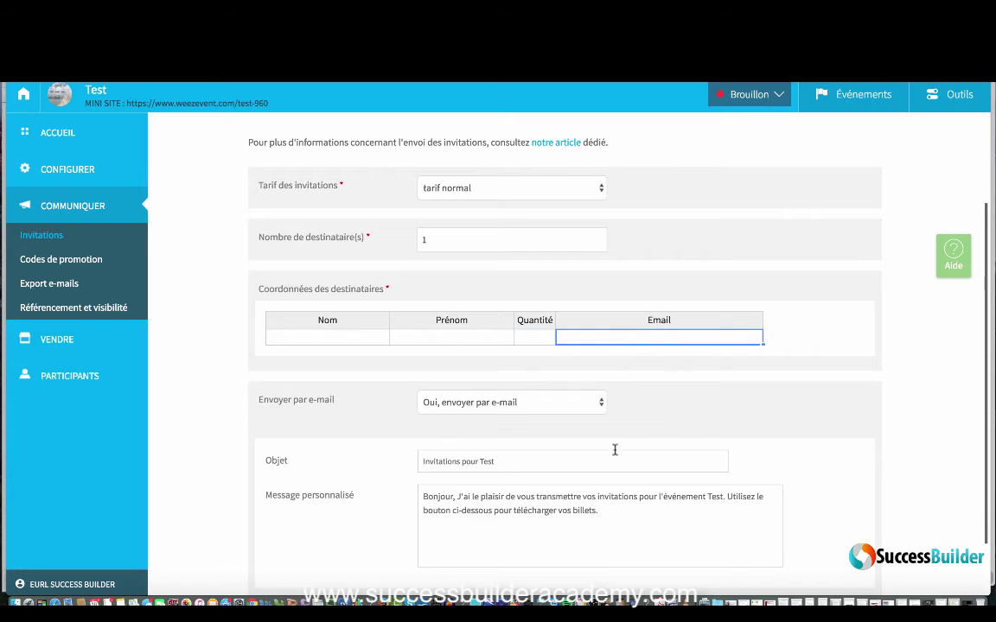
scroll(615, 454, "down", 2)
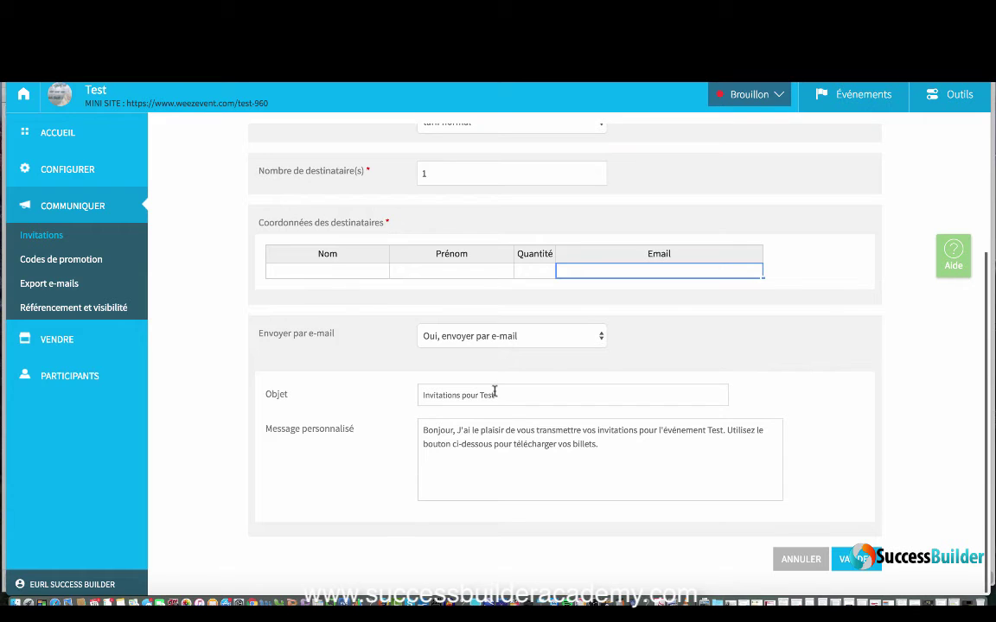
left_click(532, 341)
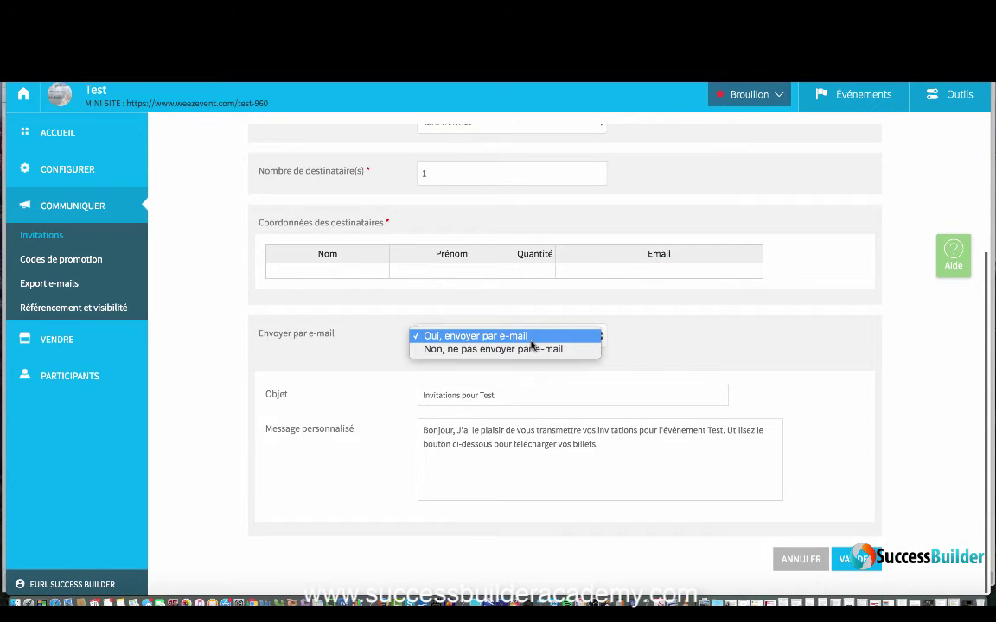
left_click(531, 344)
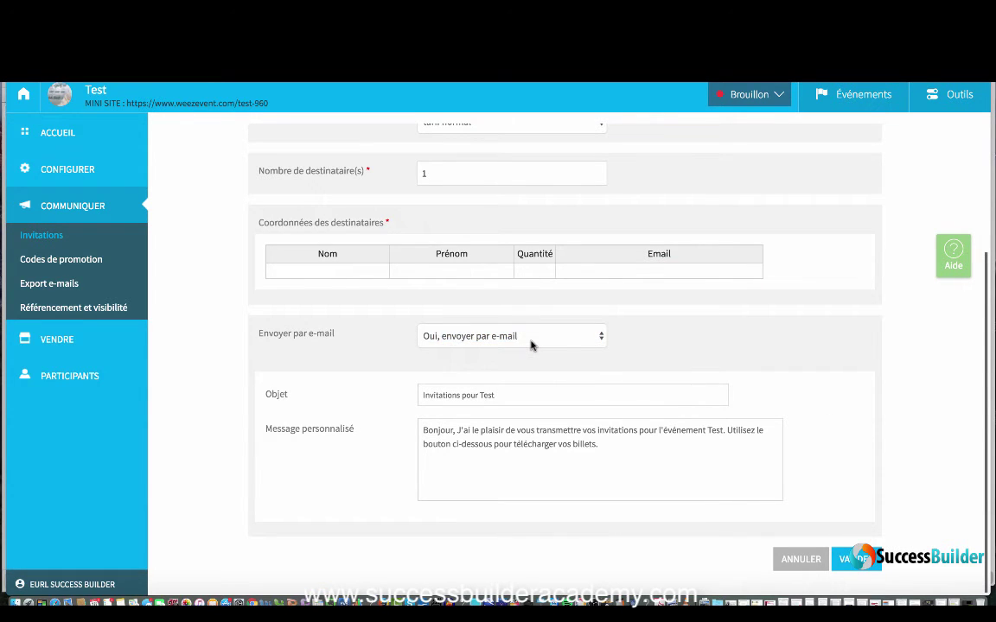
scroll(683, 378, "up", 1)
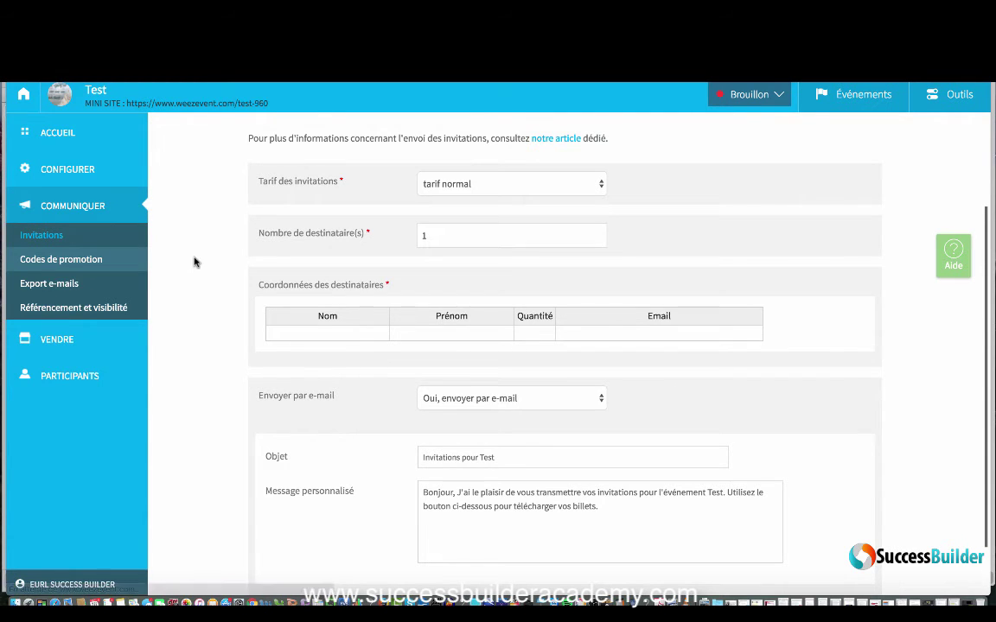
left_click(73, 262)
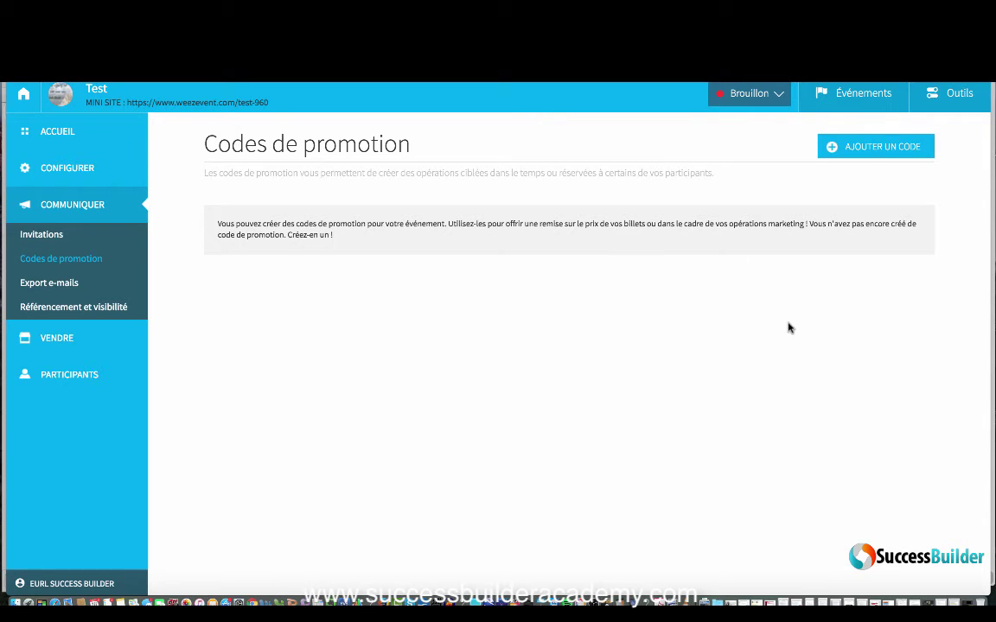
Step: Add promo code 'gagnants challenge' with code lilipop, limited to 5 uses
left_click(884, 153)
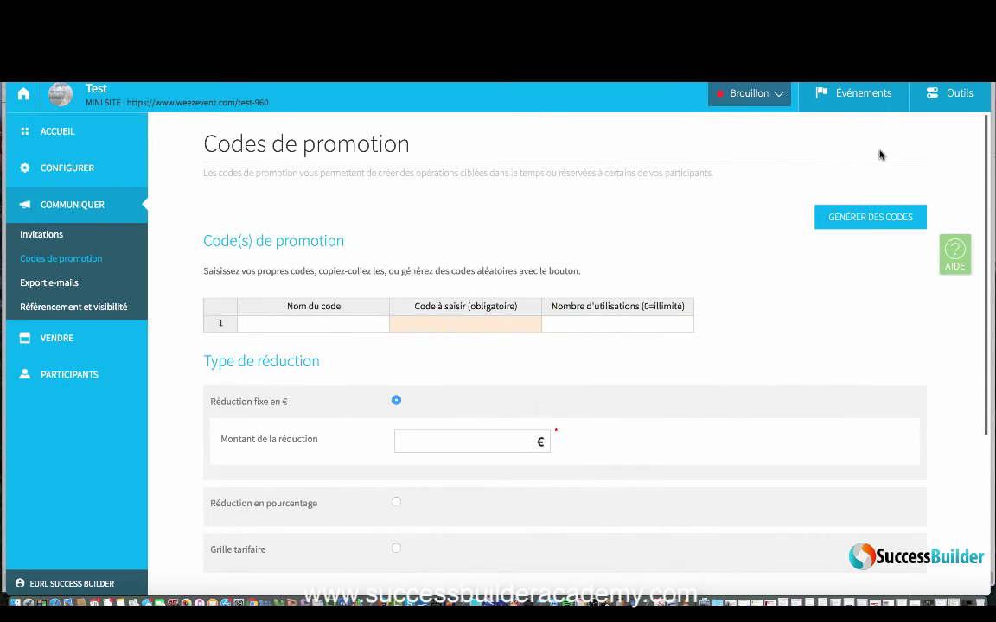
left_click(364, 325)
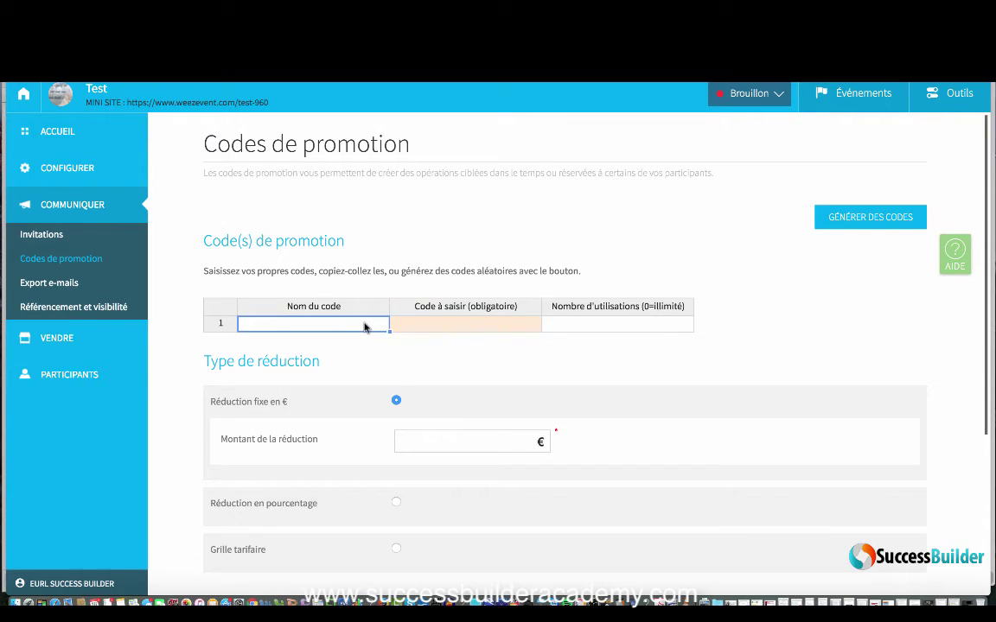
type("ga")
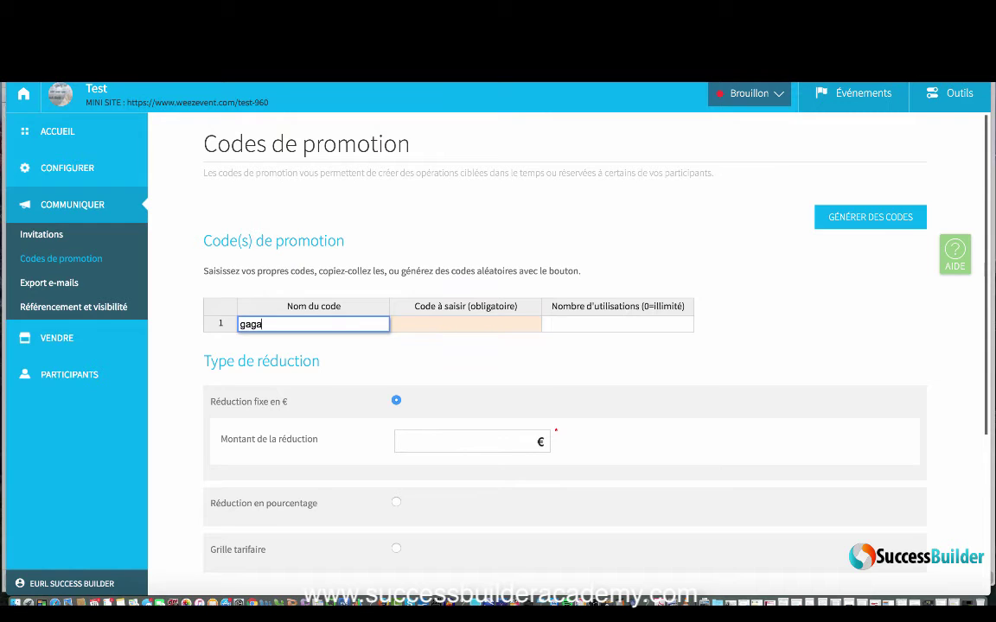
key("BackSpace")
type("nants challenge")
left_click(427, 326)
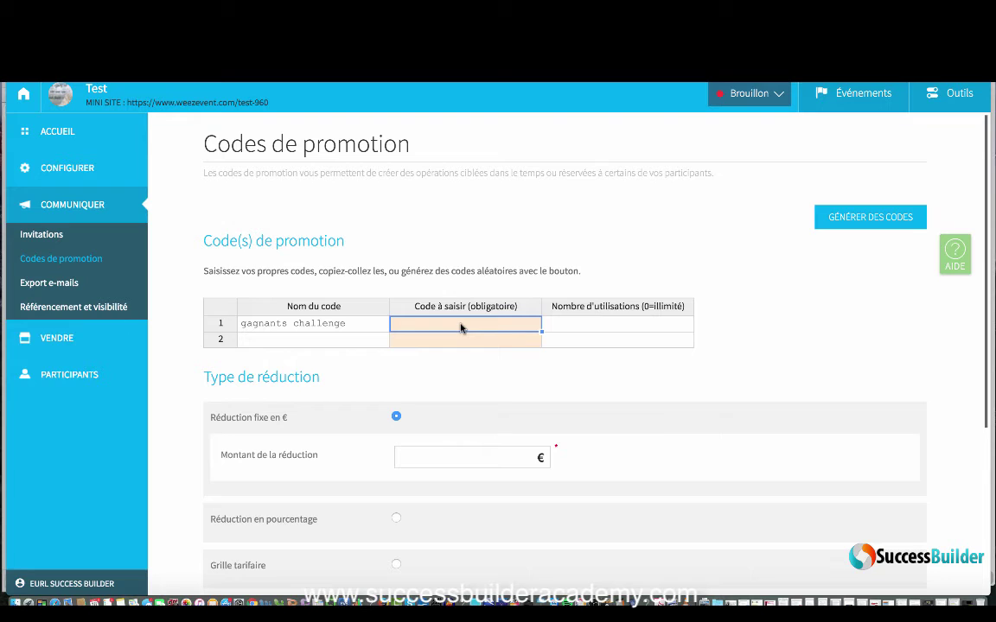
type("lilip")
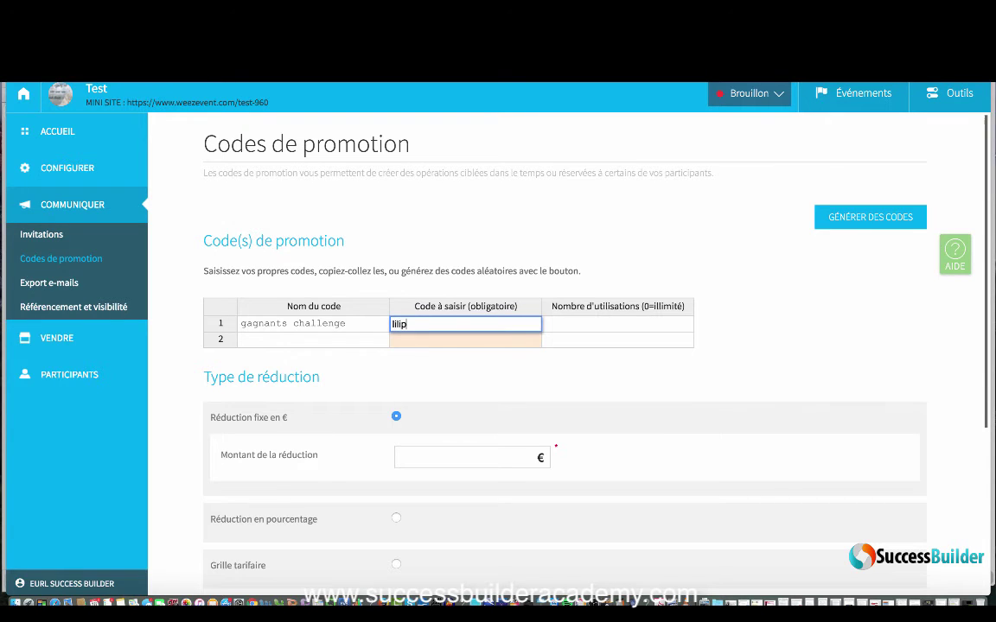
type("op")
left_click(593, 325)
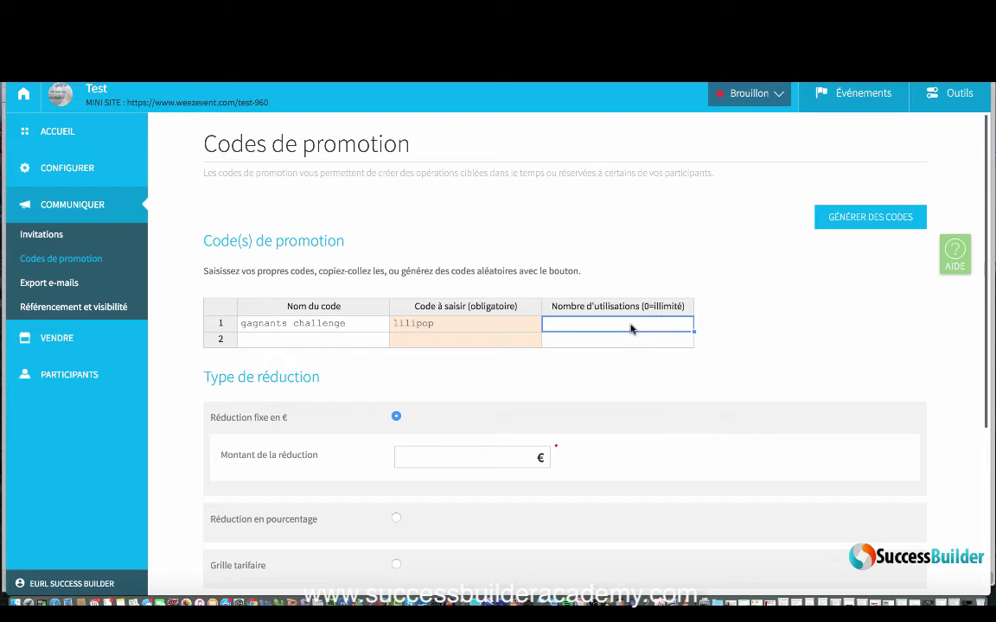
type("5")
left_click(791, 331)
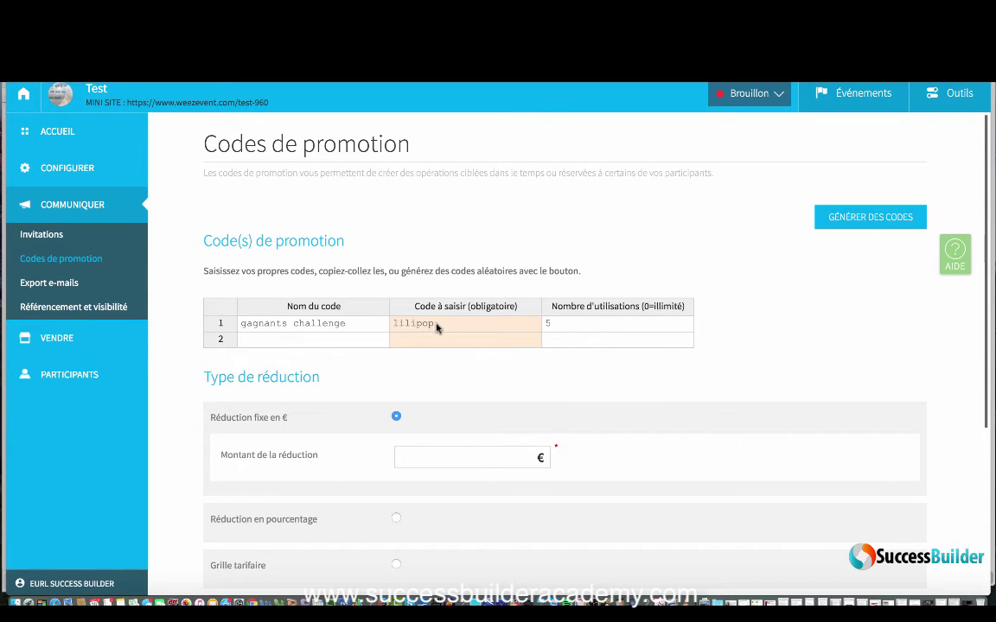
scroll(444, 424, "down", 3)
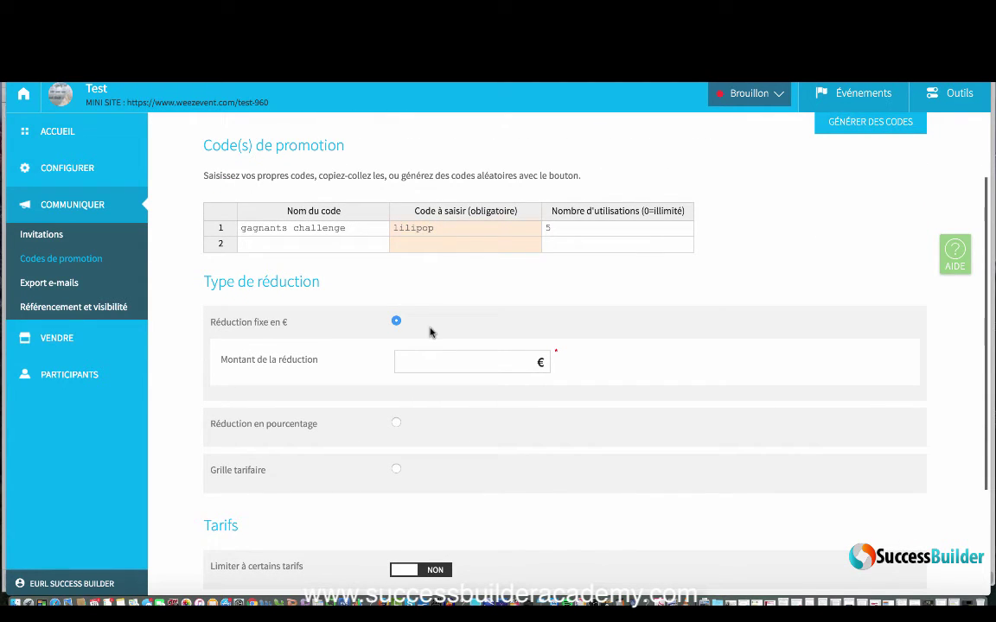
Step: Change the promo code's discount type to Grille tarifaire
left_click(433, 362)
left_click(397, 423)
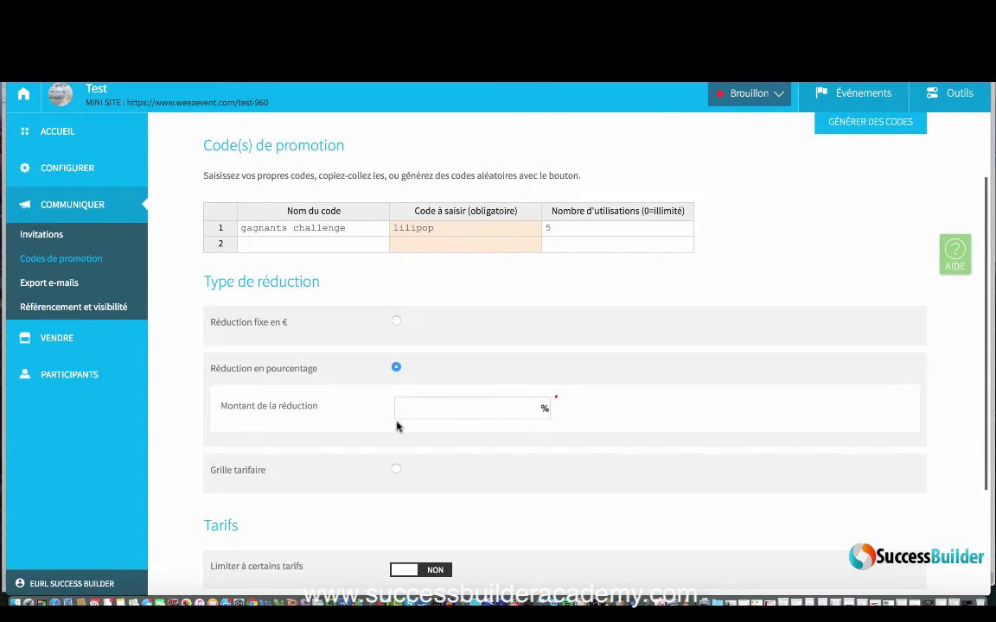
left_click(397, 469)
scroll(488, 484, "down", 3)
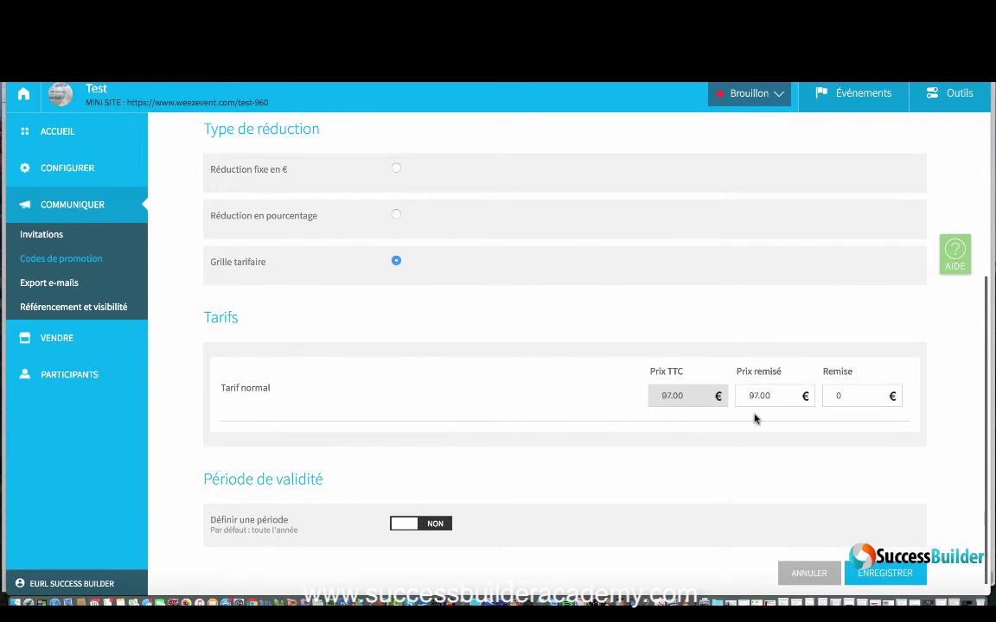
scroll(574, 450, "down", 1)
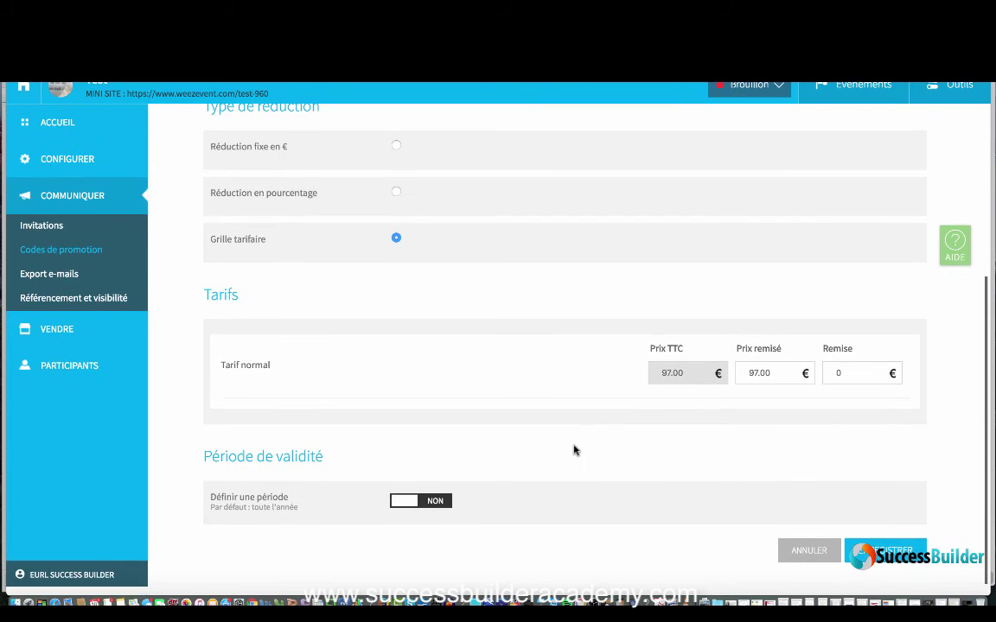
Step: Turn on Définir une période, check the 5-use limit, and open Export e-mails
left_click(433, 511)
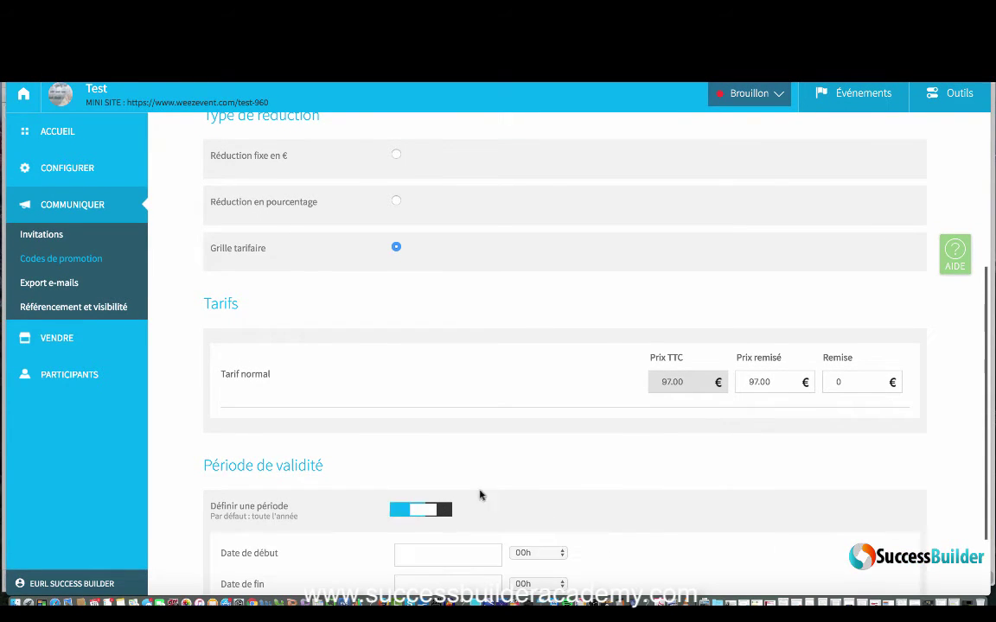
scroll(506, 482, "down", 5)
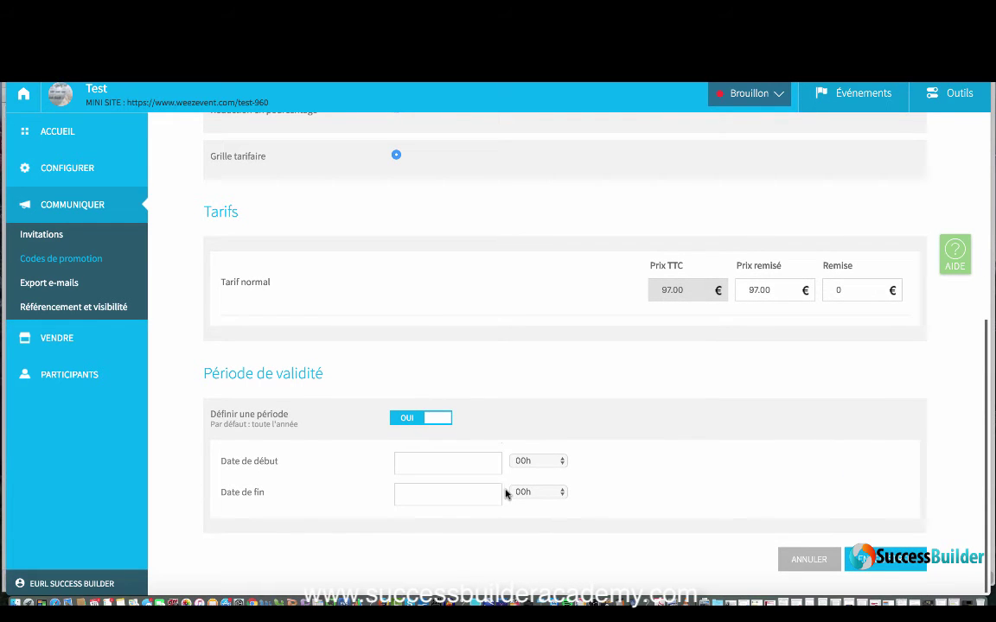
scroll(506, 460, "up", 3)
scroll(506, 462, "up", 5)
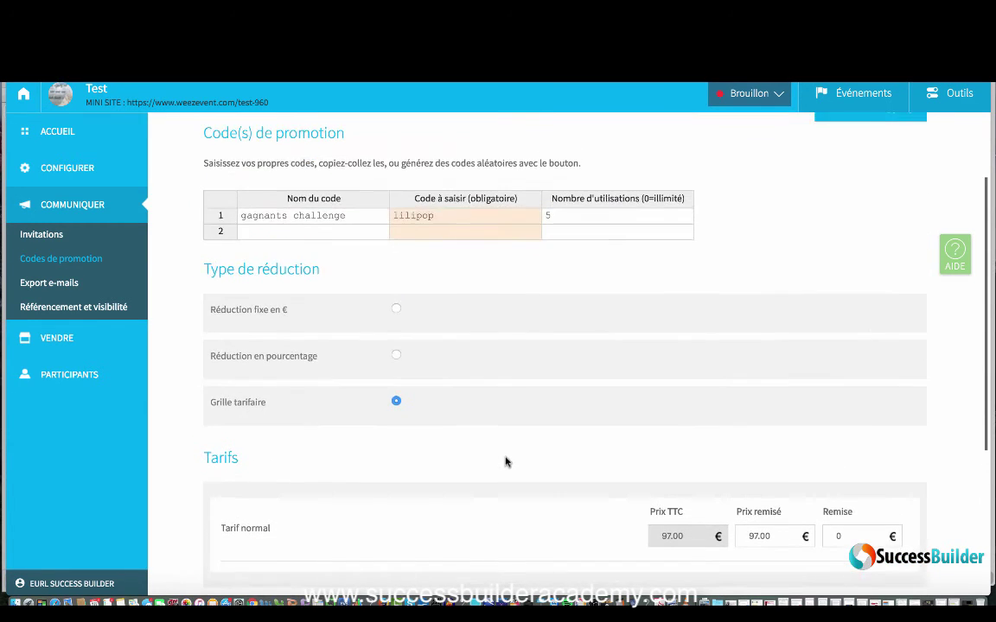
left_click(557, 300)
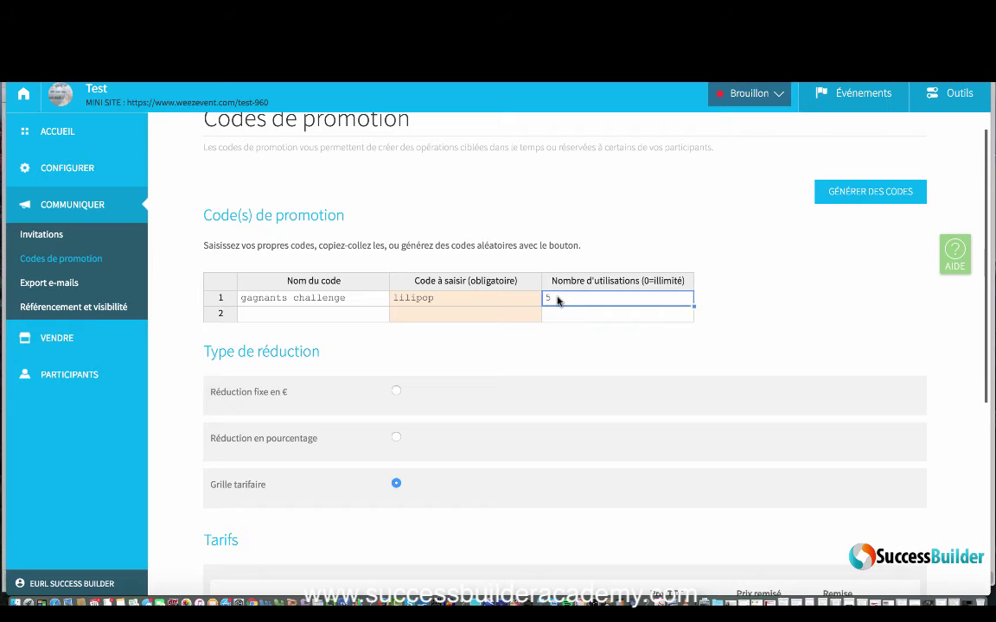
scroll(555, 459, "down", 1)
scroll(555, 459, "down", 6)
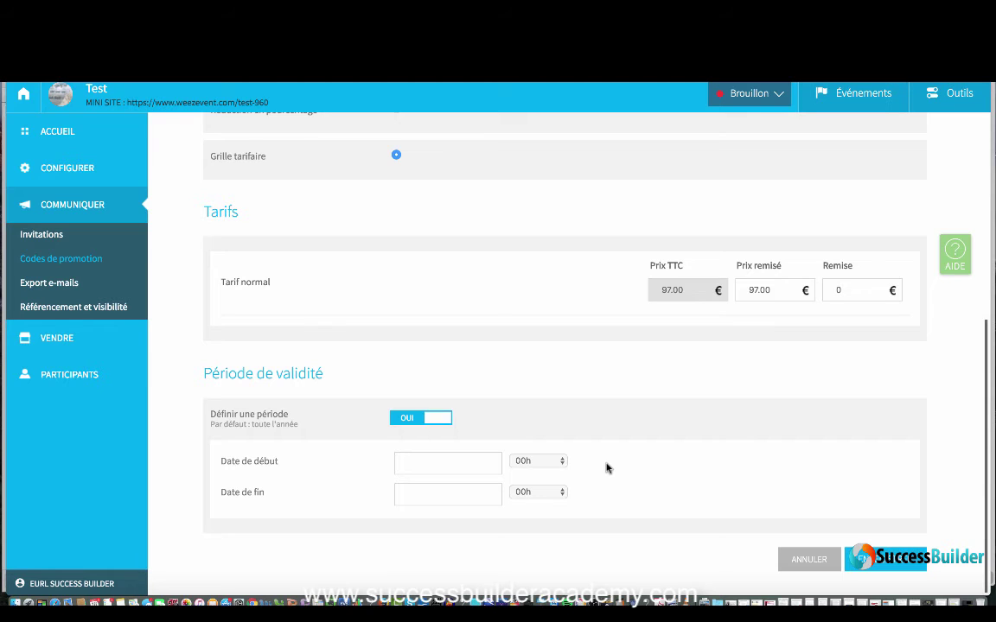
left_click(68, 289)
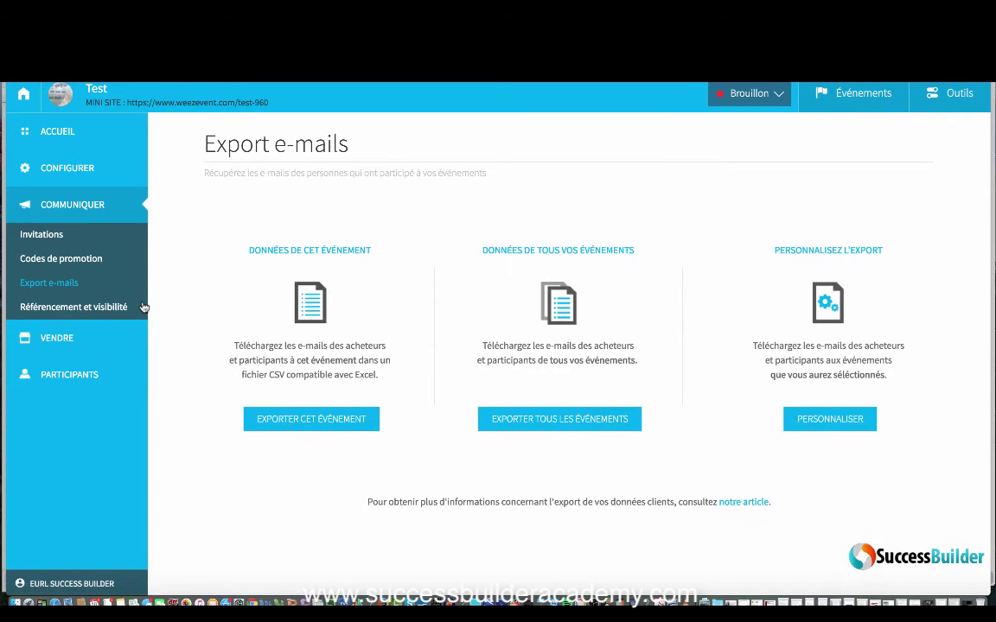
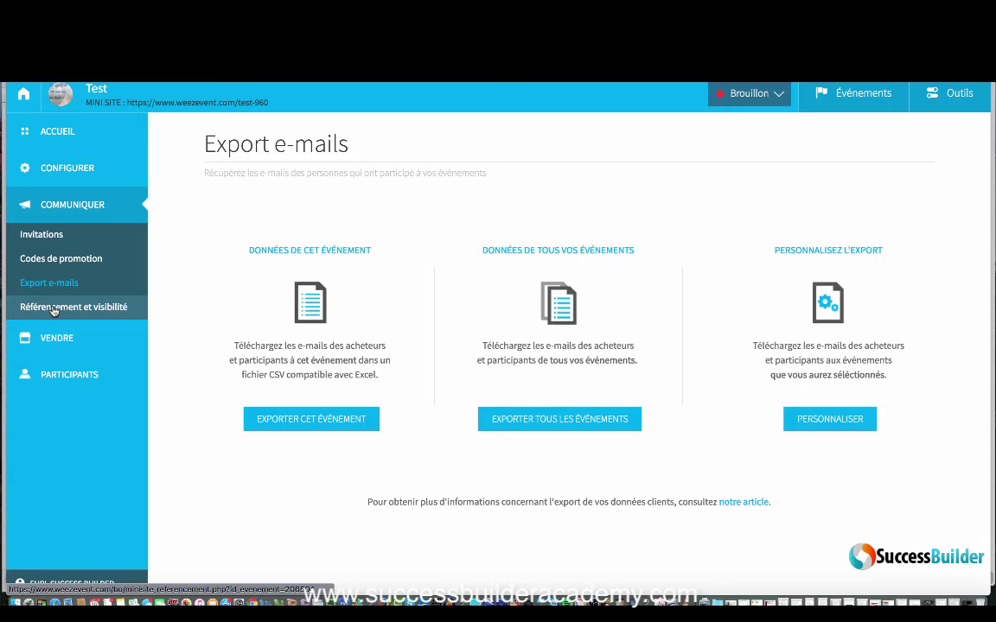
Step: Review the event selection for the e-mail export, then go to Référencement et visibilité settings
left_click(831, 418)
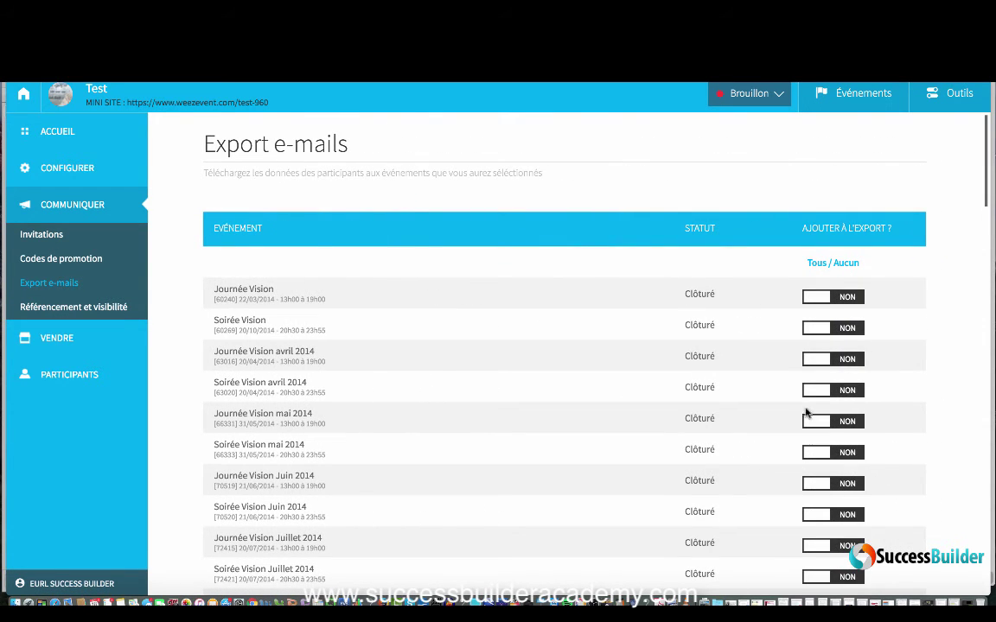
scroll(823, 370, "down", 20)
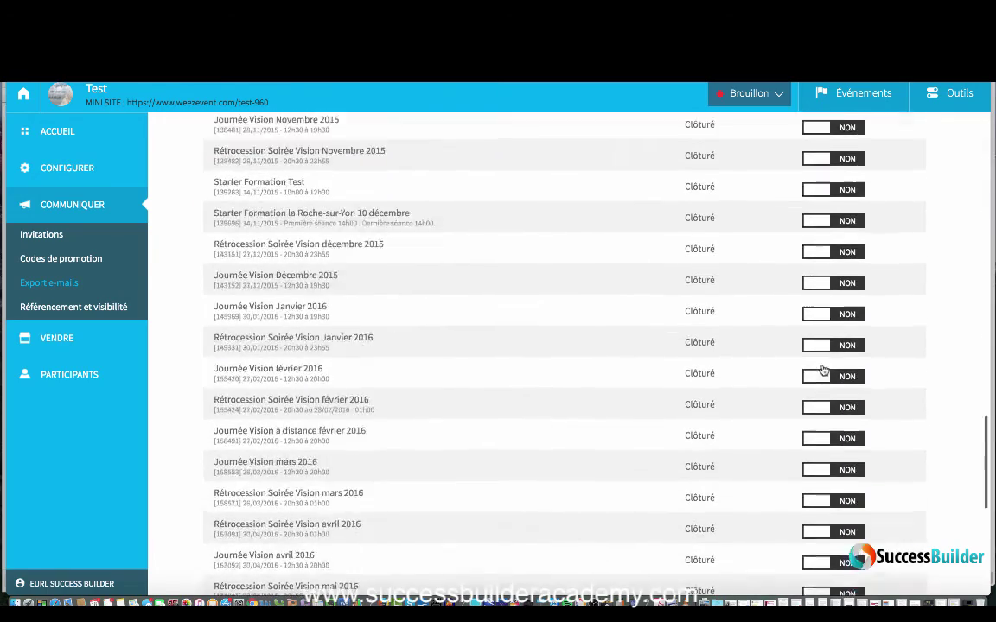
scroll(823, 370, "up", 20)
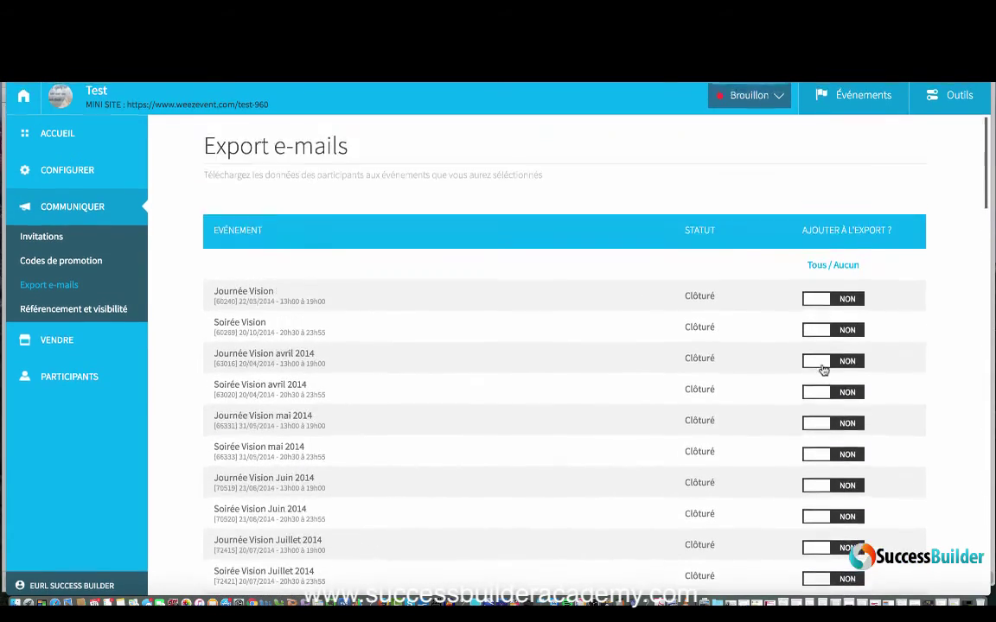
left_click(74, 307)
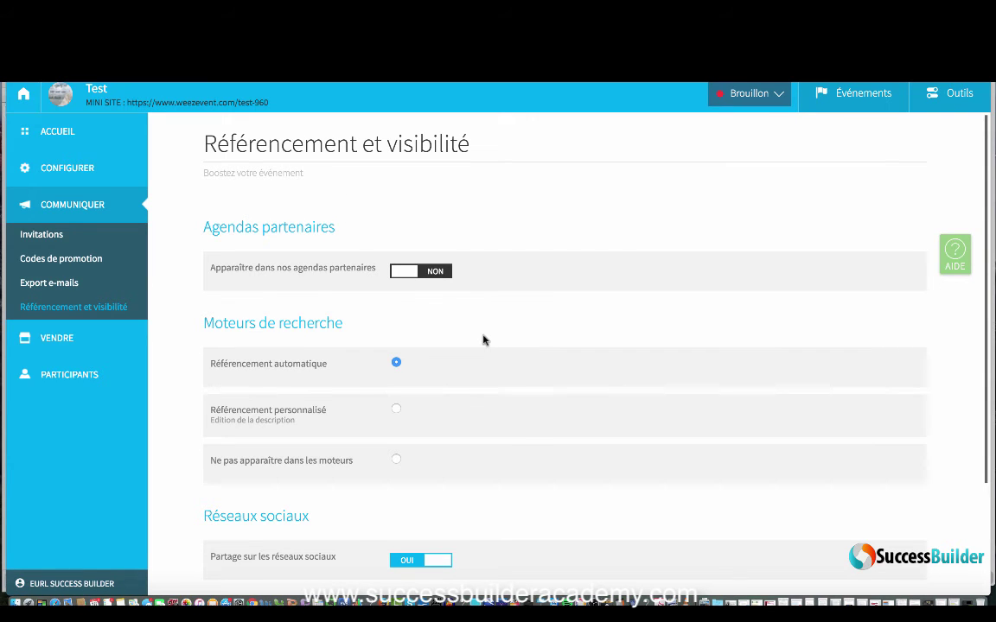
scroll(483, 340, "down", 1)
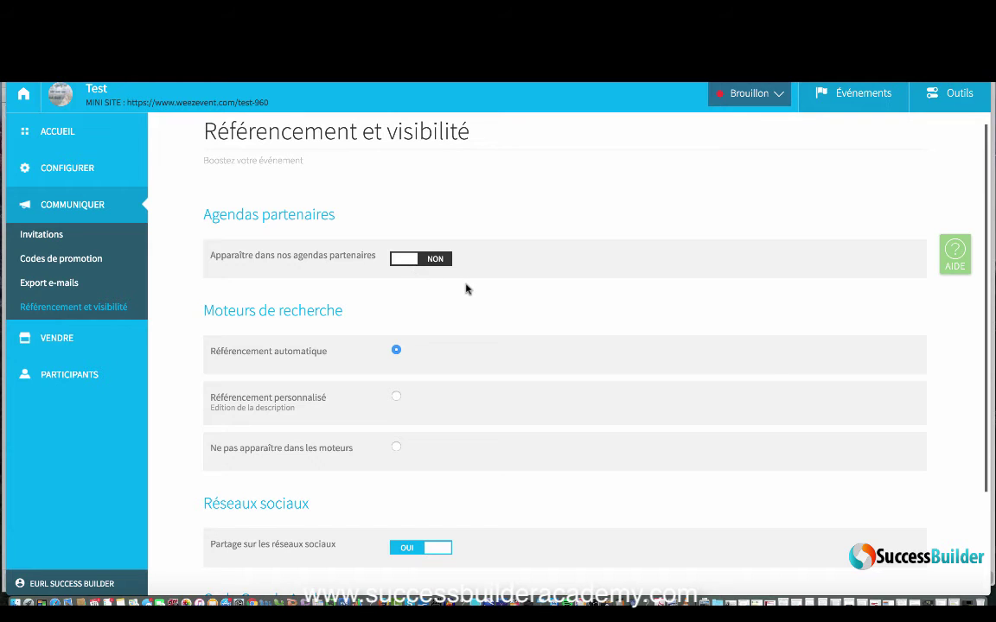
scroll(466, 289, "down", 3)
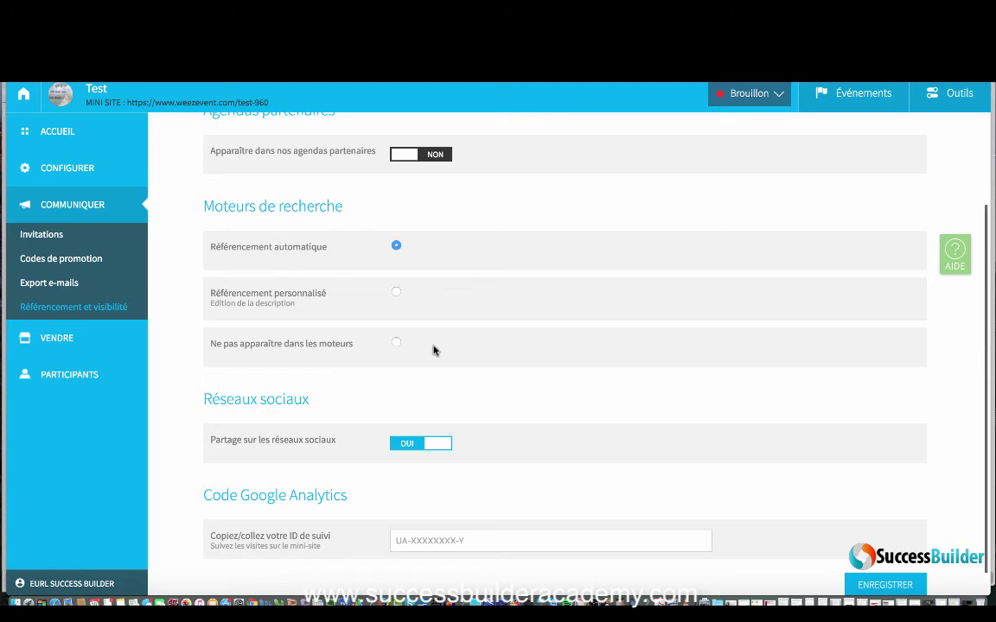
scroll(474, 352, "down", 1)
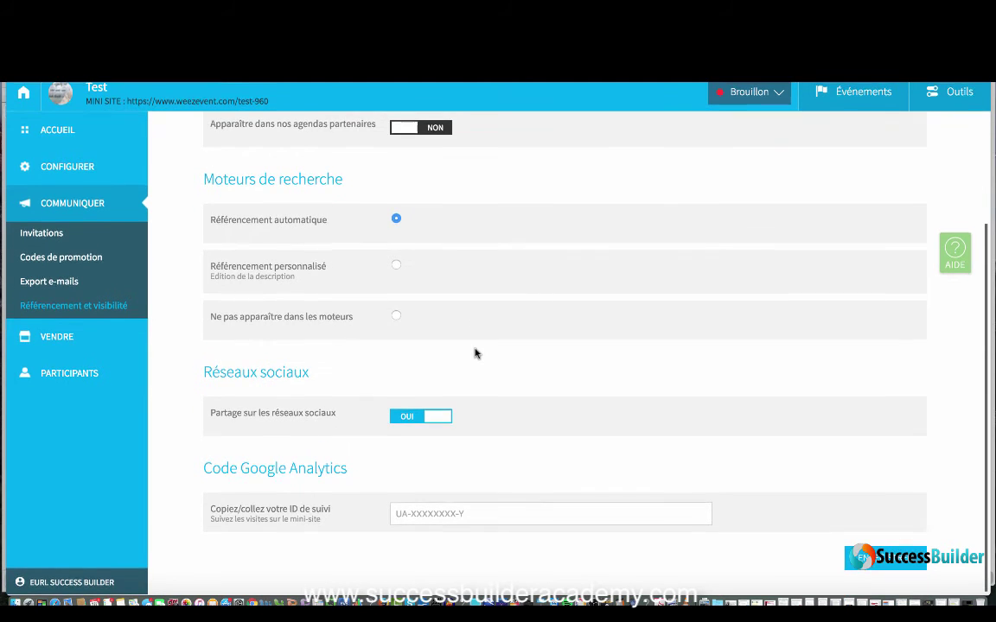
left_click(396, 268)
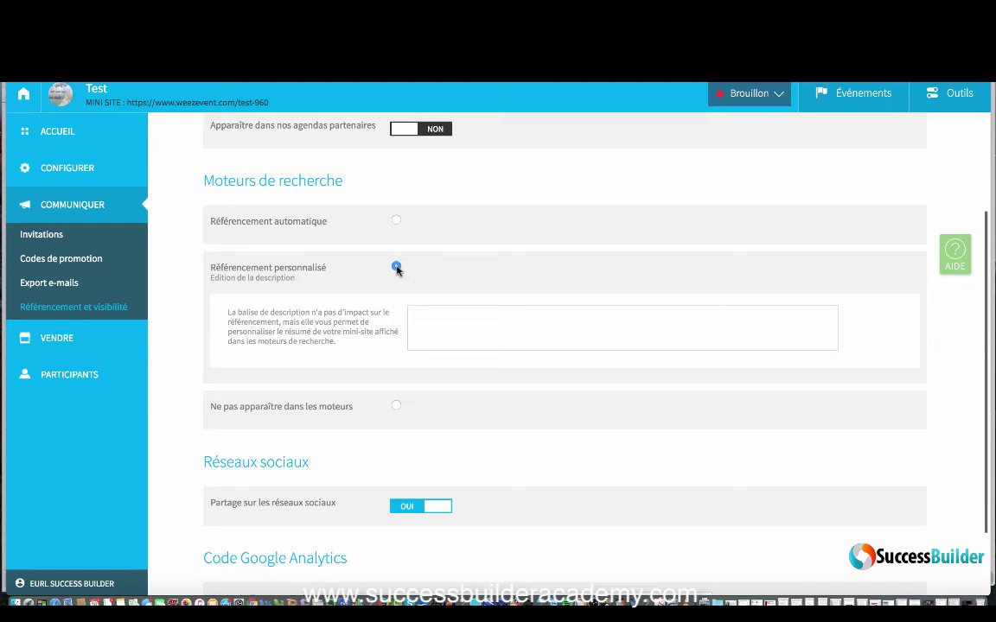
left_click(396, 220)
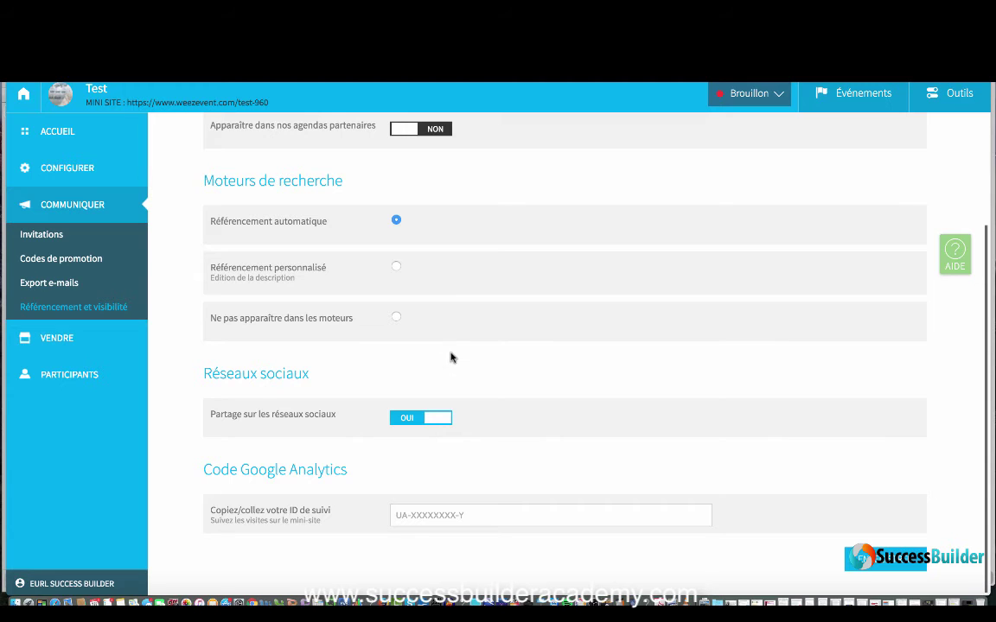
left_click(397, 268)
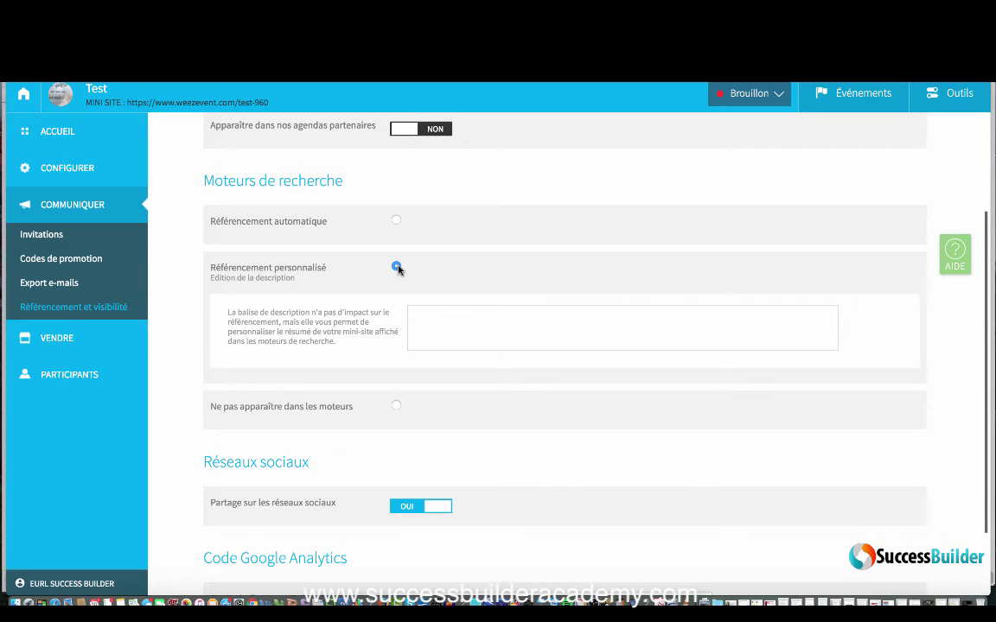
left_click(396, 221)
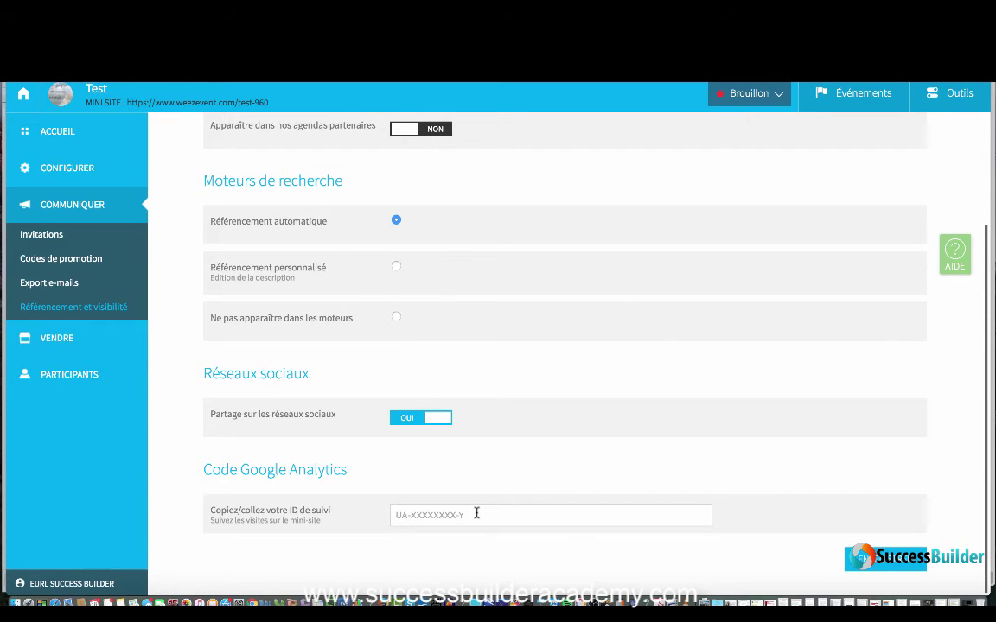
mouse_move(60, 342)
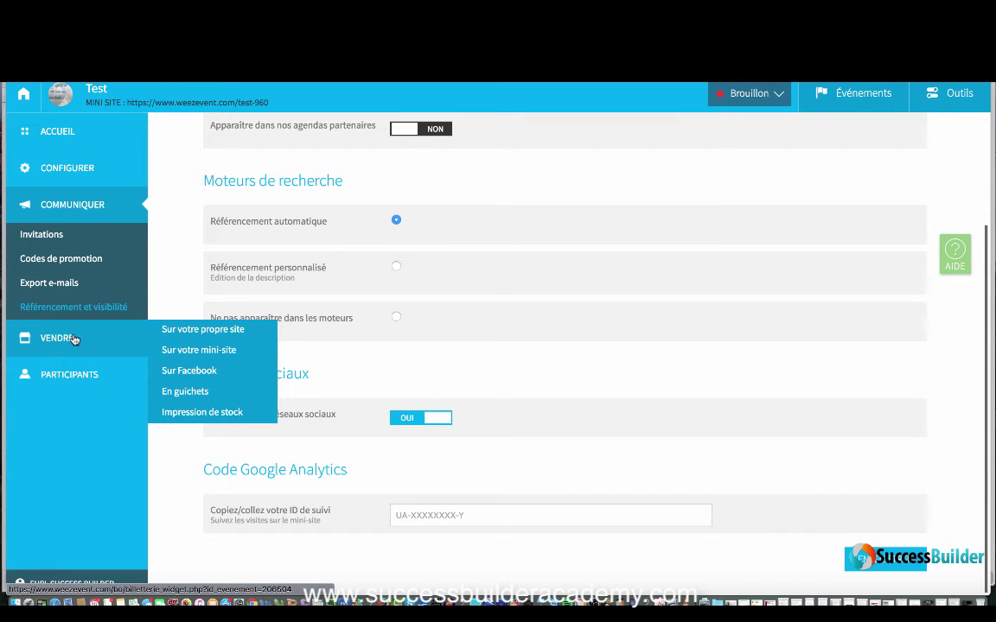
Step: Go via Sur votre propre site to the Sur votre mini-site settings page
left_click(179, 331)
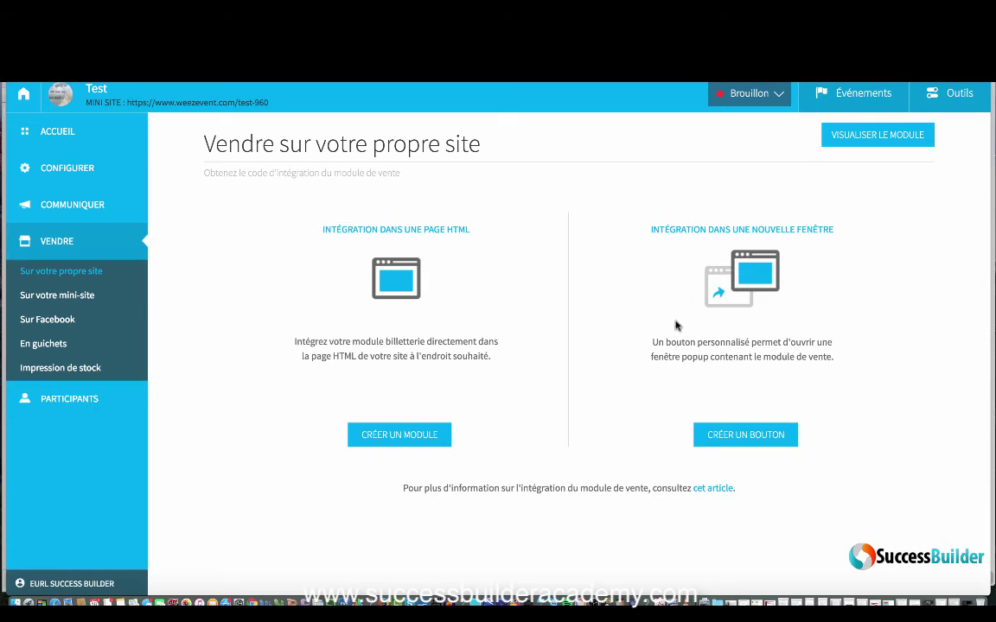
left_click(69, 296)
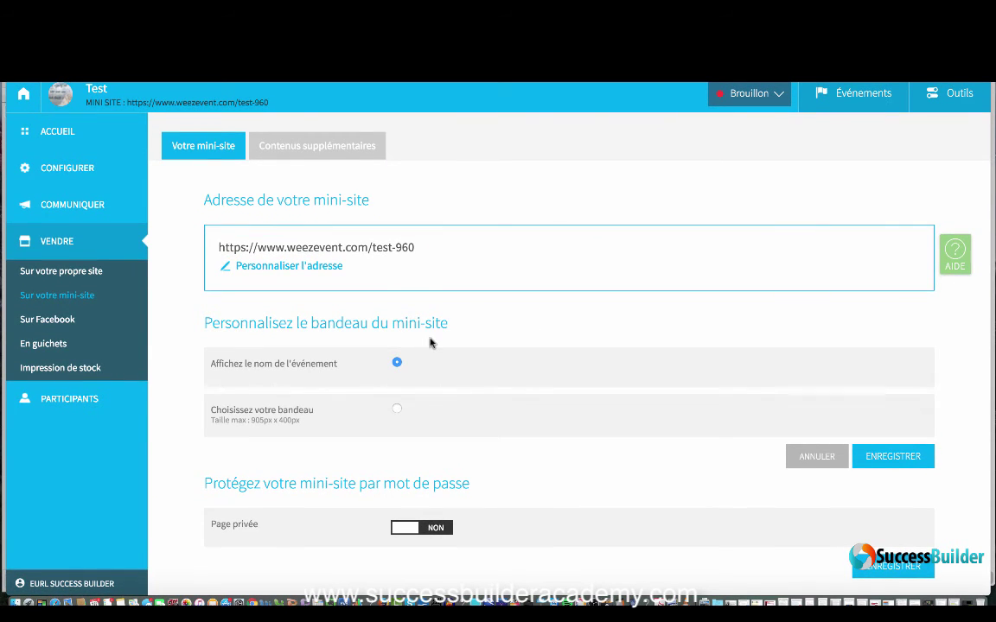
Step: Try a custom banner and revert to the event name, drop the address edit, and open the public mini-site
left_click(397, 412)
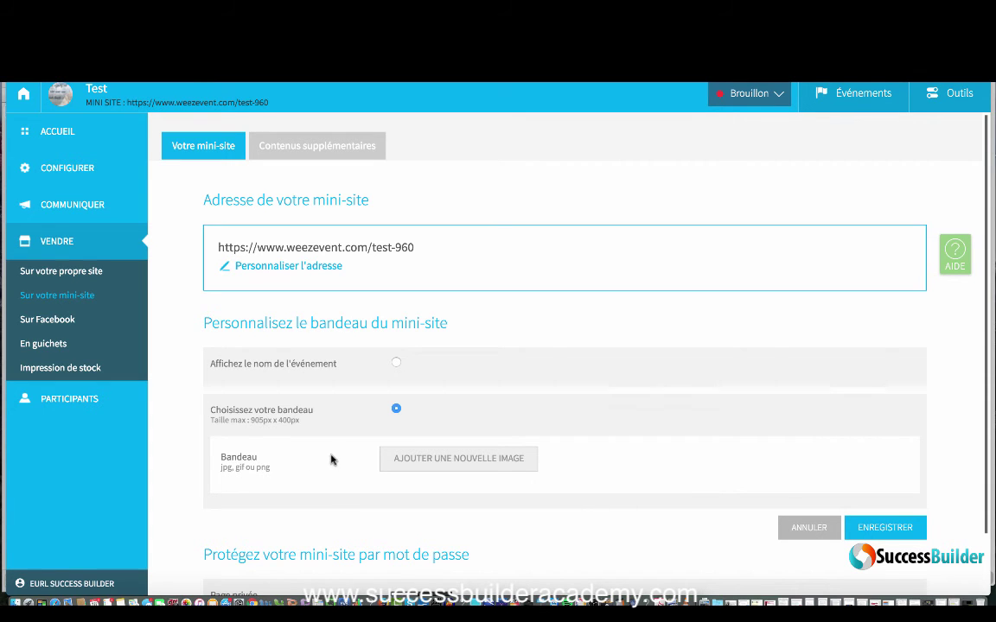
left_click(396, 363)
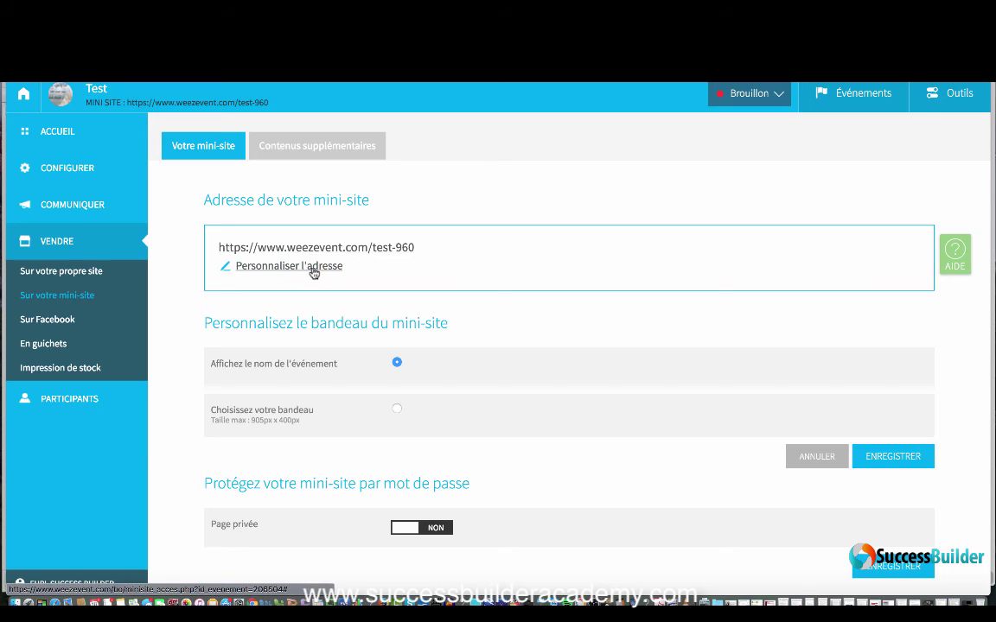
left_click(313, 270)
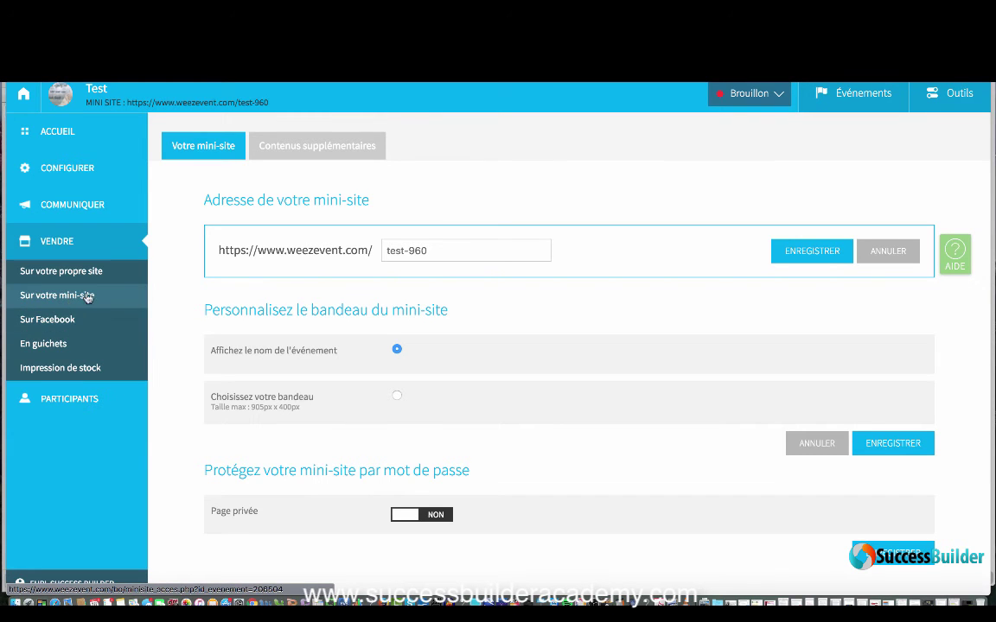
left_click(57, 295)
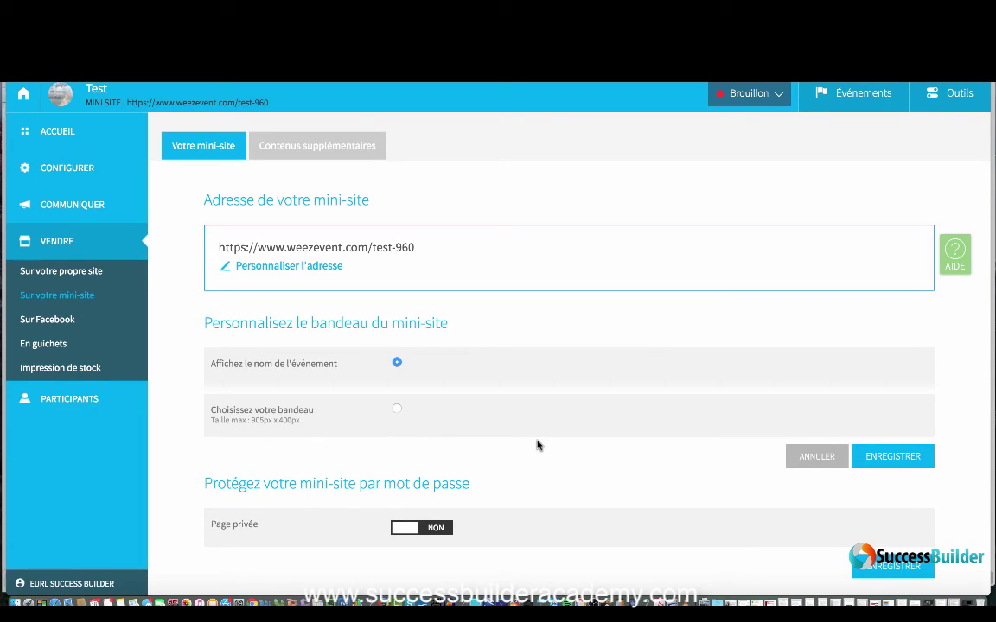
left_click(375, 250)
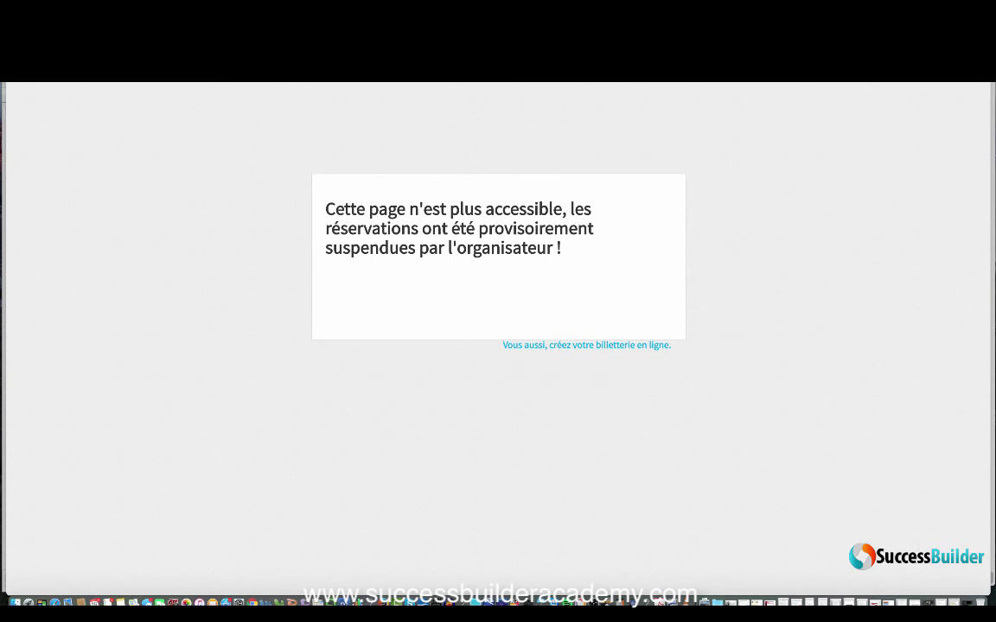
Step: Return from the public mini-site to the Sur votre mini-site admin page
key("super+w")
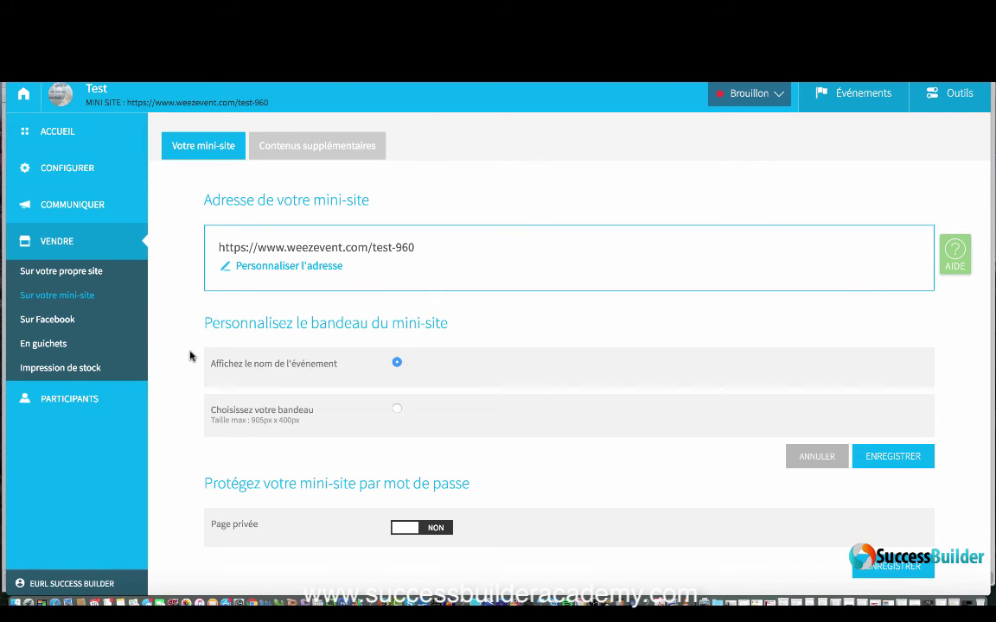
Step: View the Sur Facebook selling options, then the En guichets box-office page
left_click(75, 322)
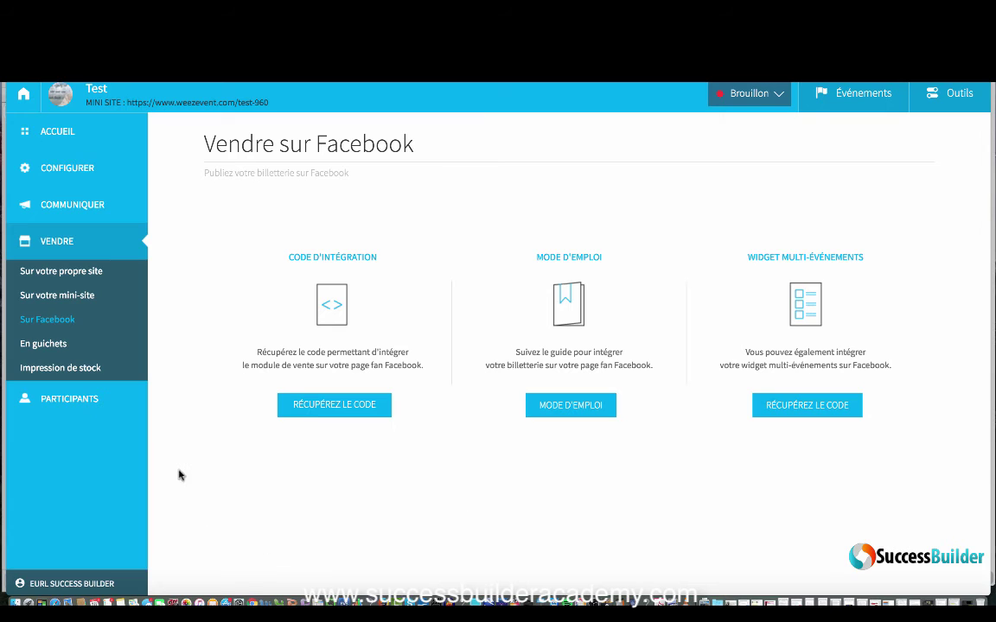
left_click(44, 345)
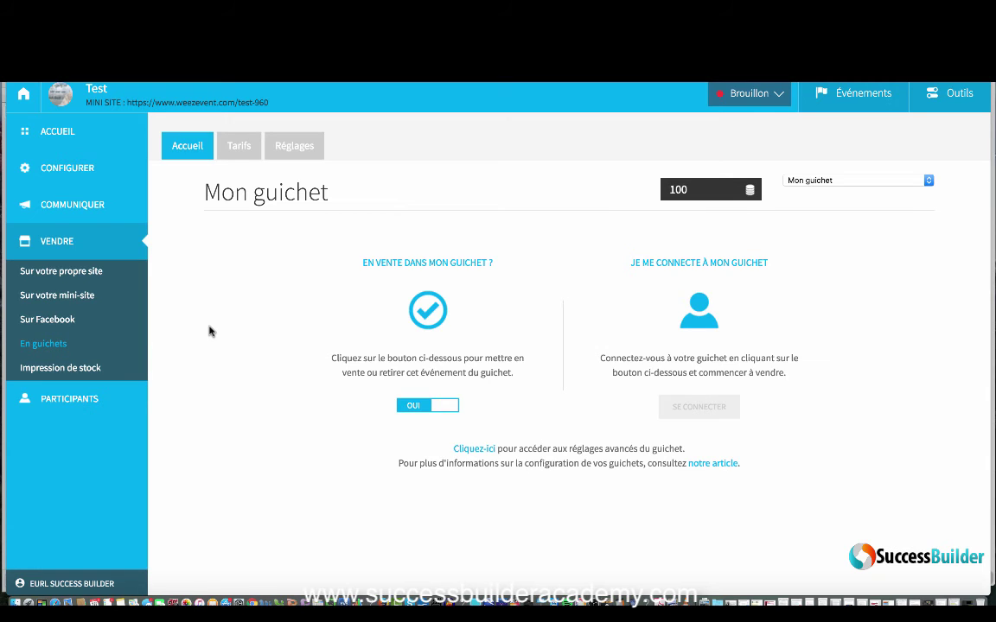
Step: On Impression de stock, choose tarif normal for 1 ticket totalling 97.00 €
left_click(77, 367)
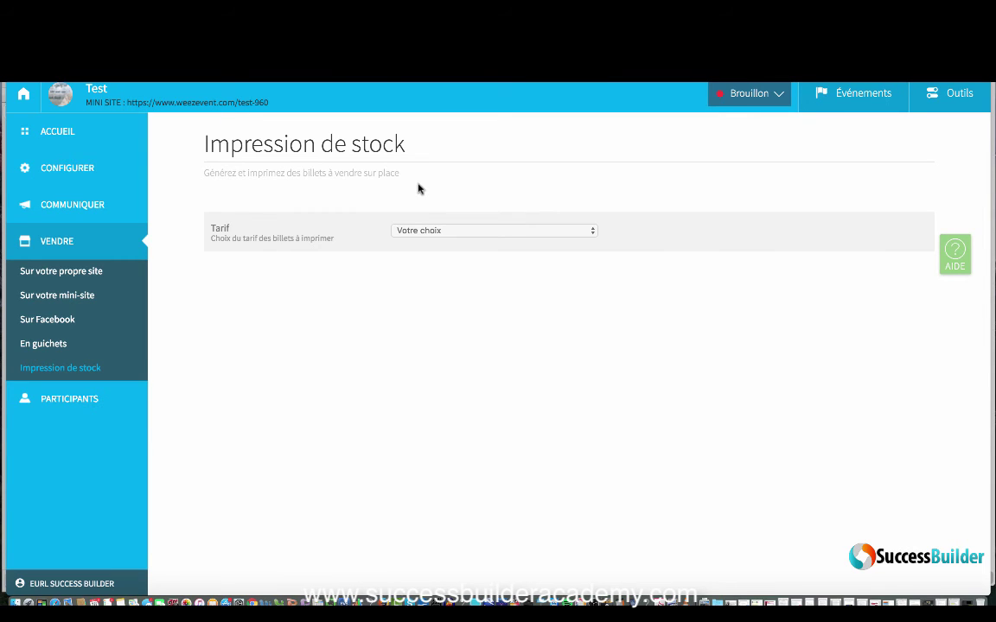
left_click(553, 233)
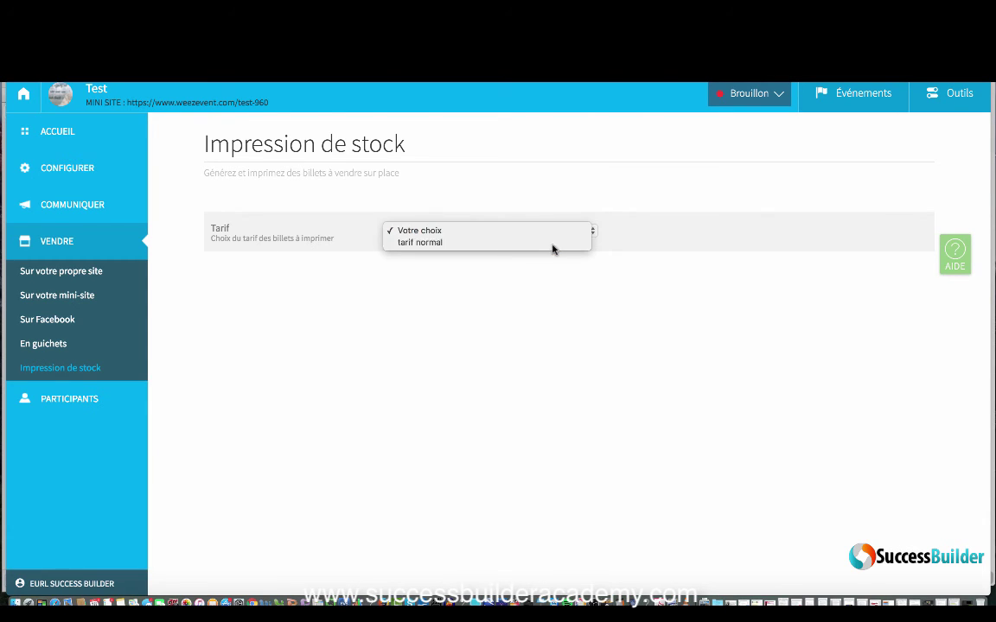
left_click(554, 243)
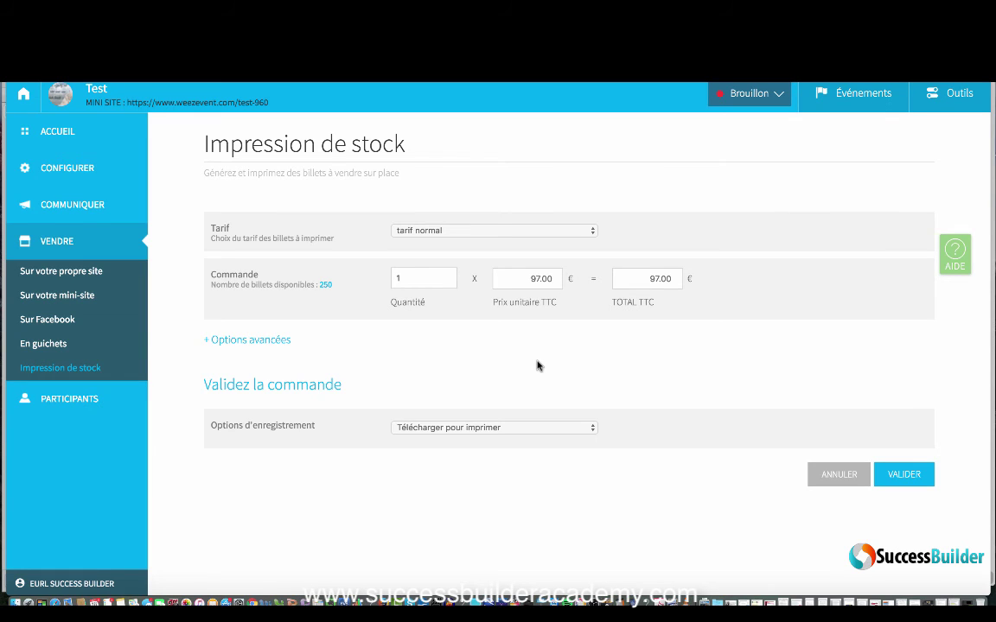
mouse_move(103, 399)
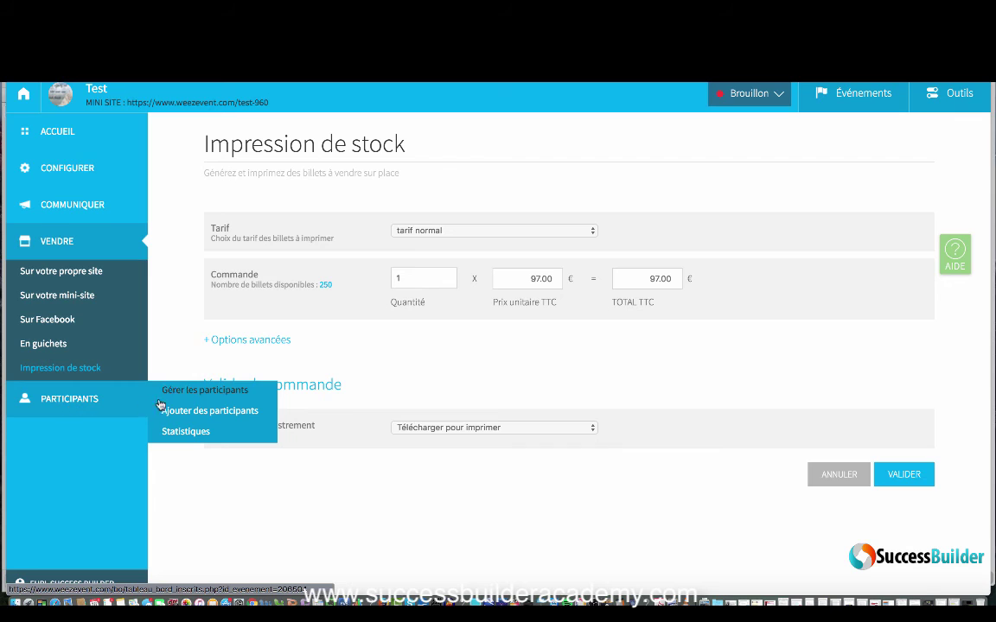
Step: Open Gérer les participants and check the TÉLÉCHARGER CSV and PDF export options
left_click(186, 394)
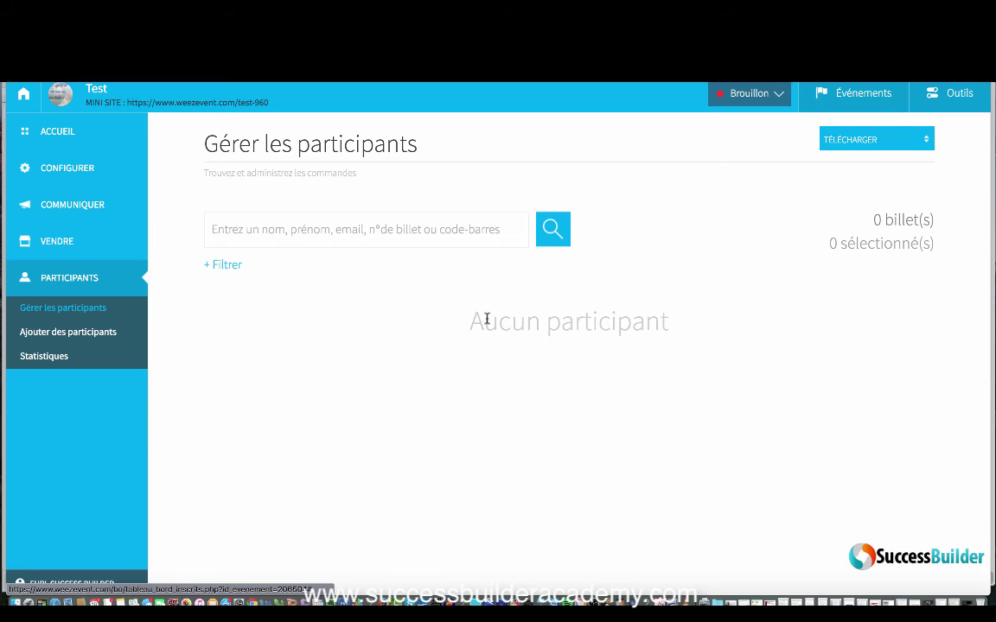
left_click(908, 144)
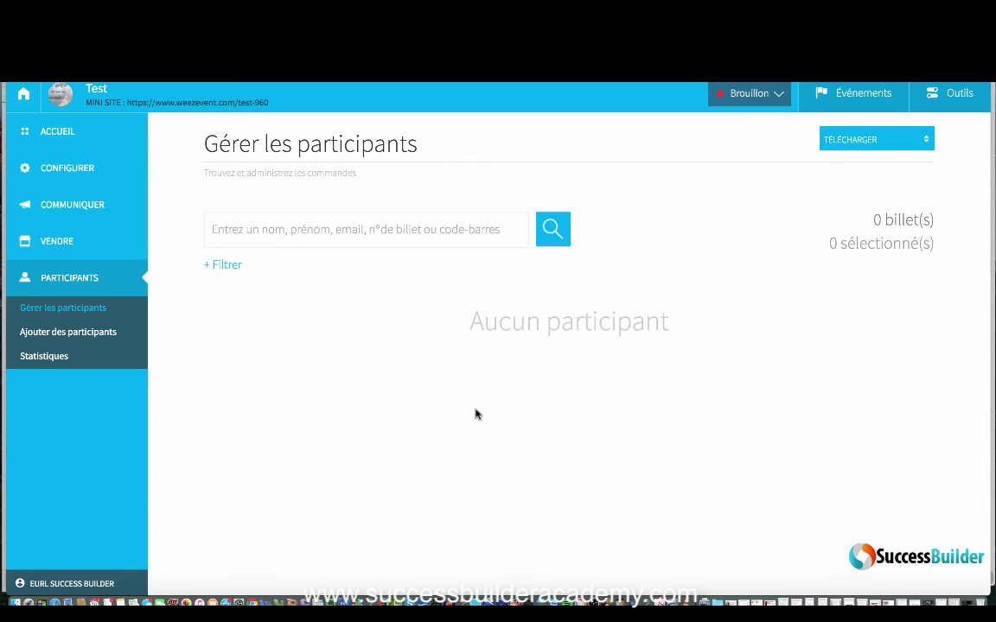
Step: Glance at Ajouter des participants, then view Statistiques showing no sales yet
left_click(89, 337)
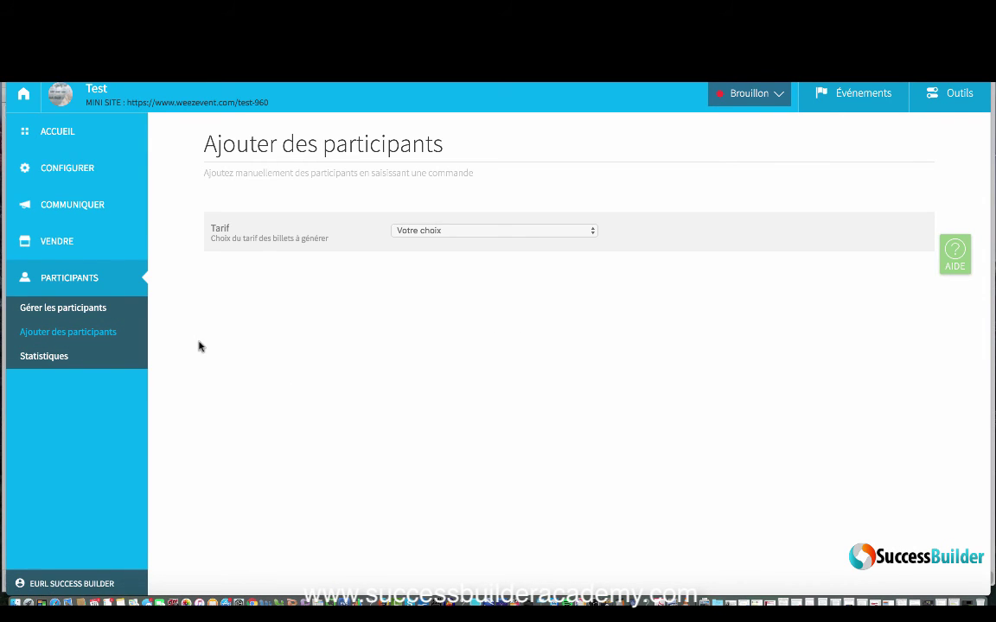
left_click(50, 356)
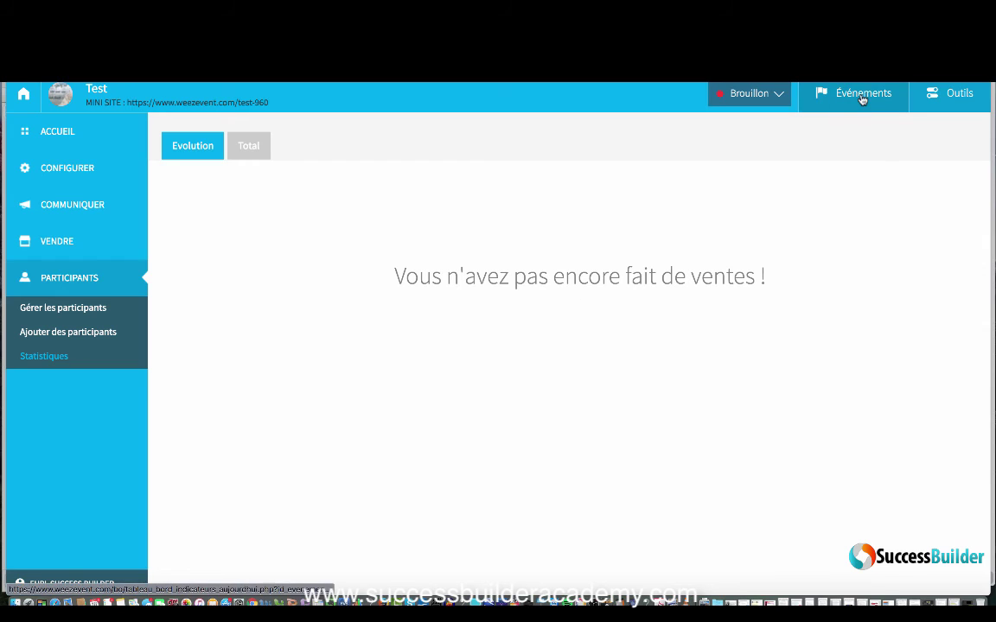
Step: Open the Brouillon status dropdown to see publish, close and delete options for Test event
left_click(777, 95)
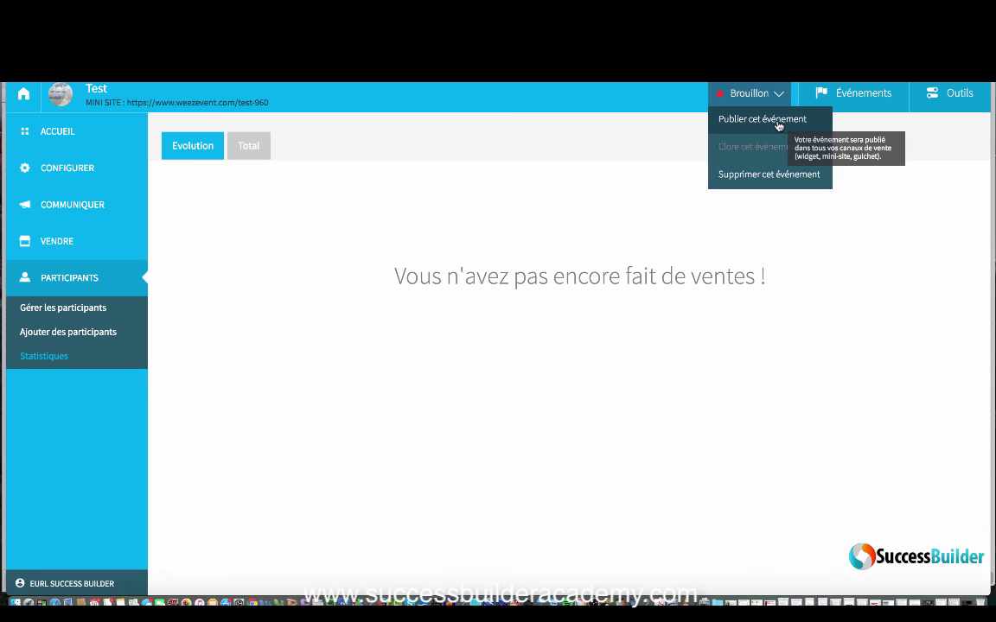
left_click(779, 124)
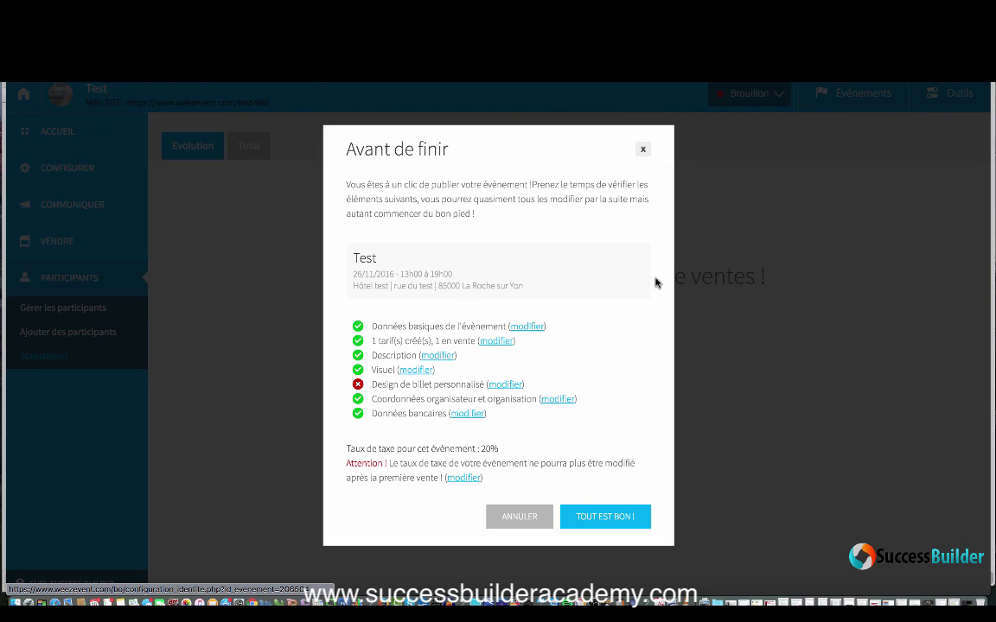
left_click(643, 150)
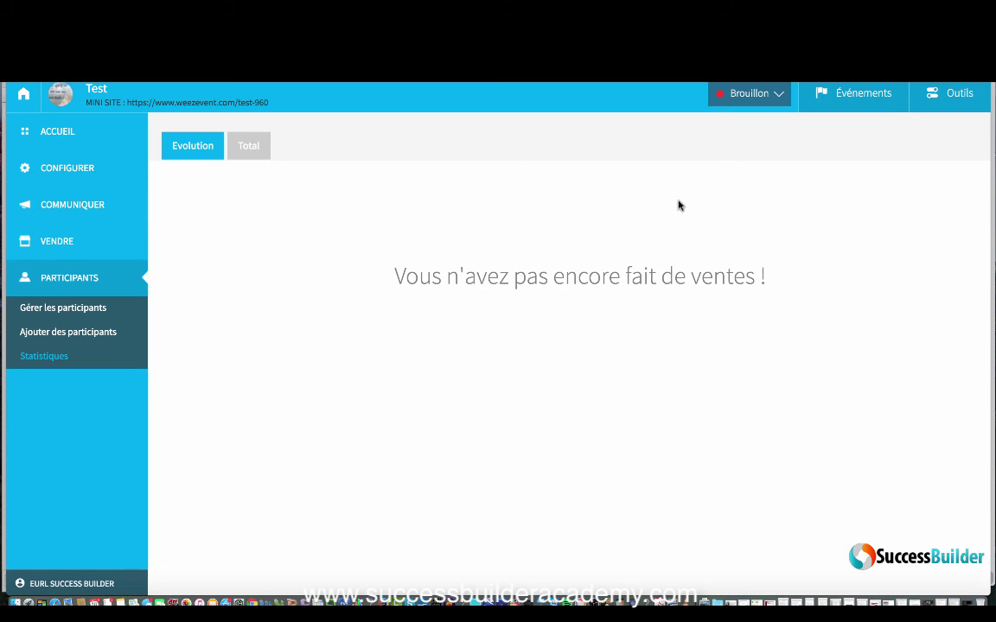
Step: Open the Mes événements list with closed events included via Afficher événements clos
left_click(850, 98)
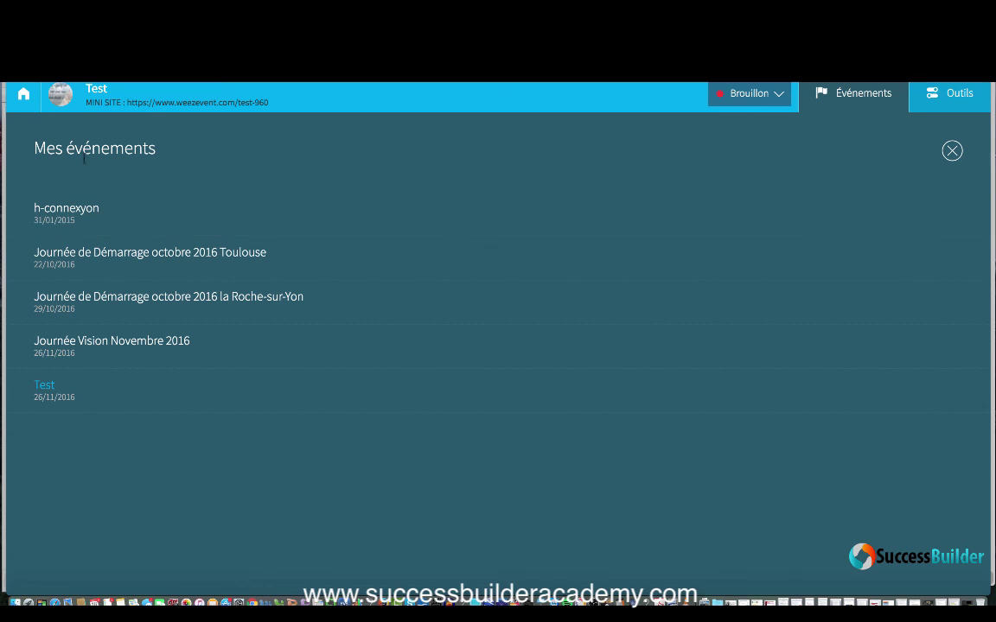
left_click(24, 95)
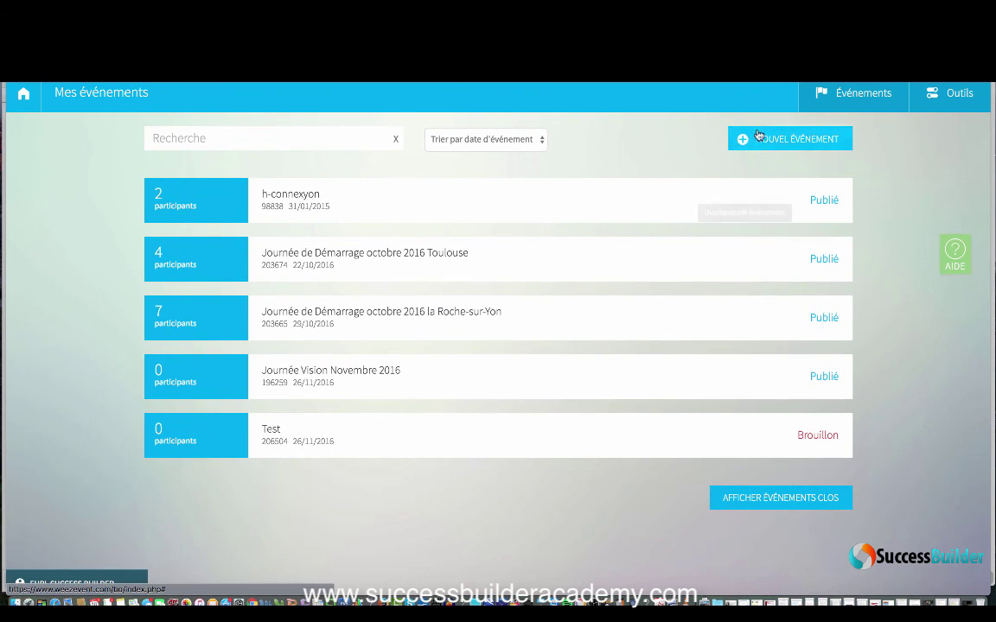
left_click(756, 507)
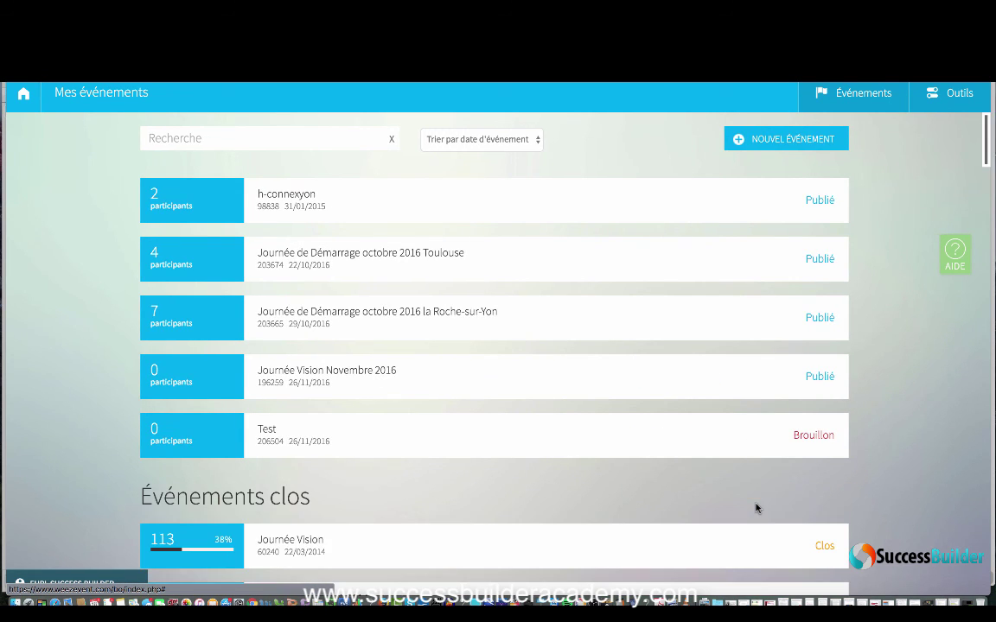
Step: Scroll through the events list down to Equi'Life Style, dated 02/10/2016
scroll(755, 508, "down", 10)
scroll(756, 508, "down", 15)
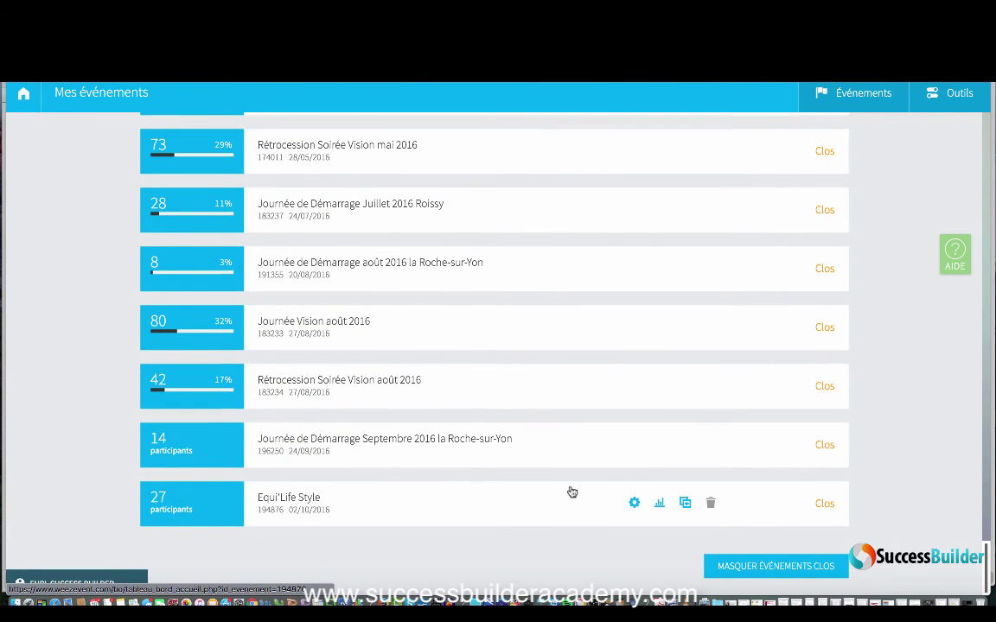
scroll(572, 492, "up", 5)
scroll(571, 492, "up", 10)
scroll(570, 491, "up", 6)
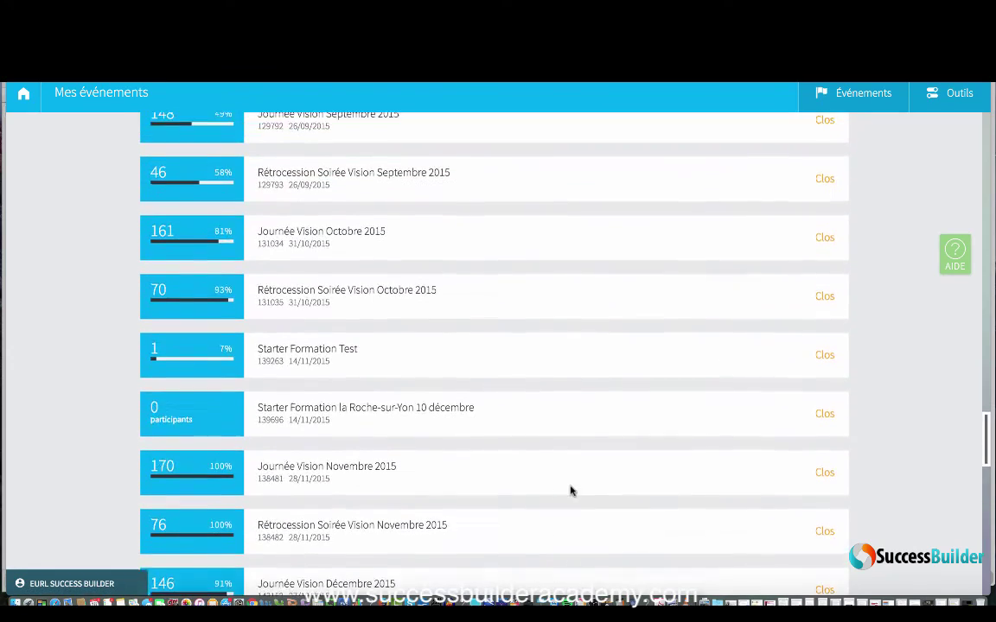
scroll(571, 491, "up", 8)
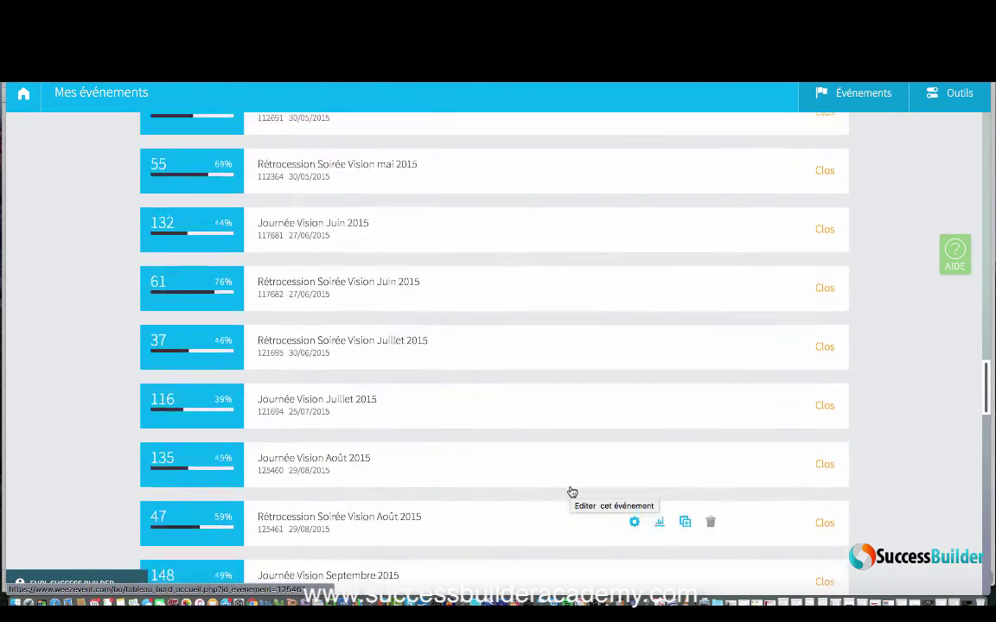
scroll(571, 491, "up", 10)
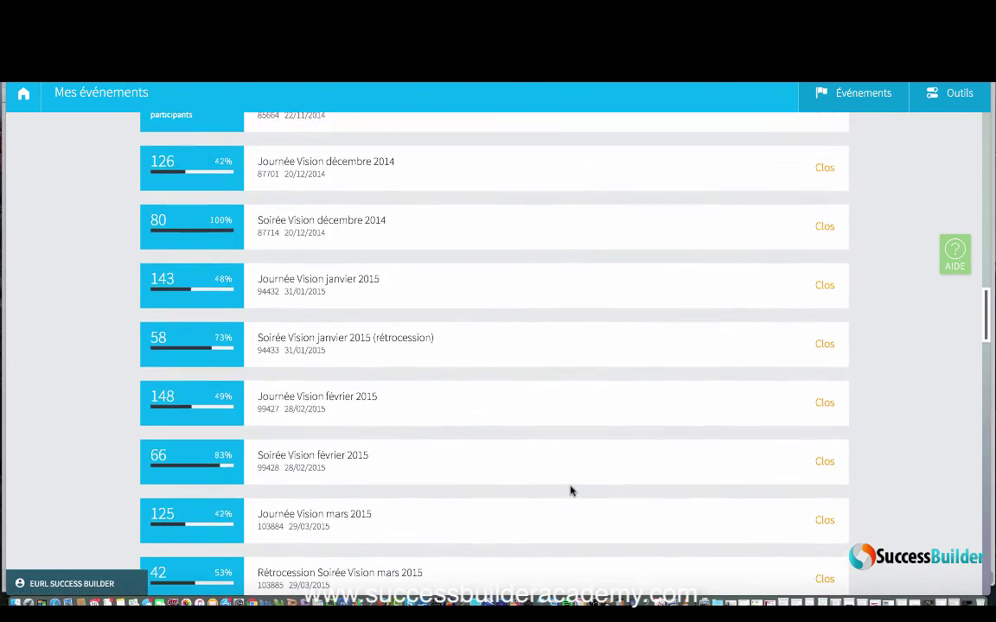
scroll(571, 491, "up", 10)
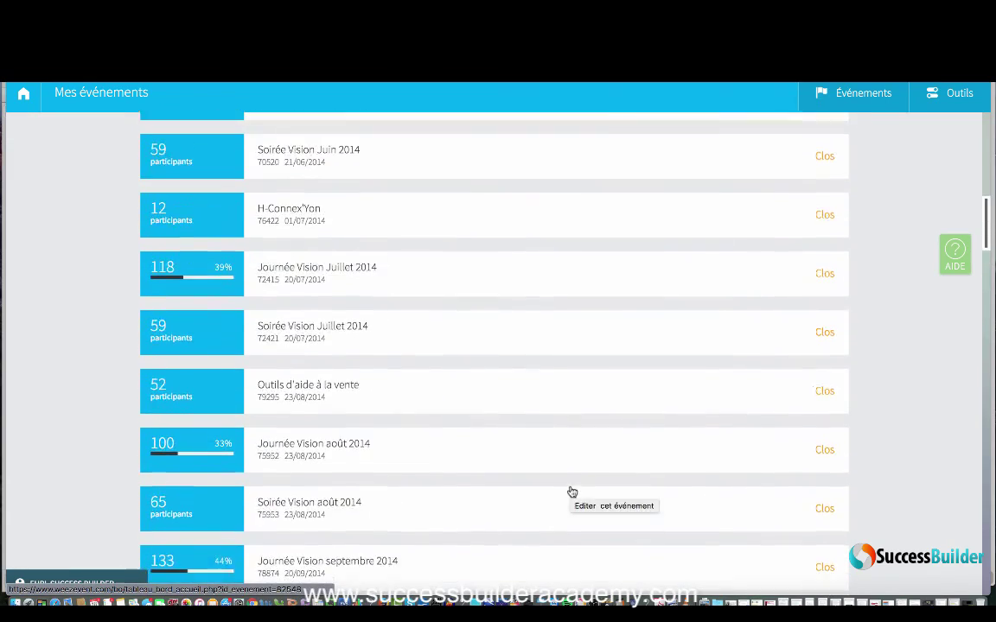
scroll(570, 491, "down", 15)
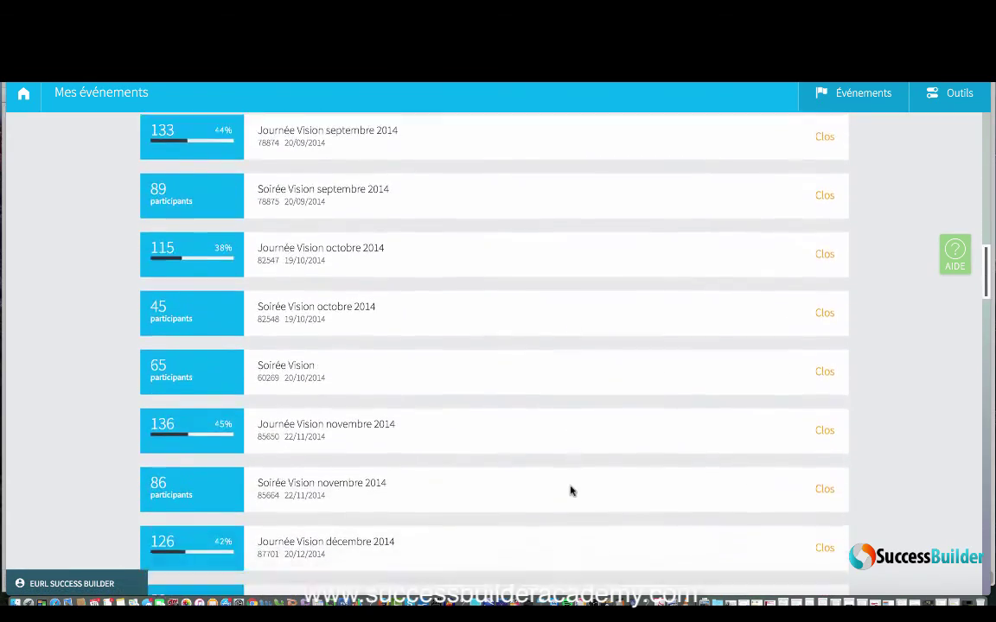
scroll(571, 491, "down", 15)
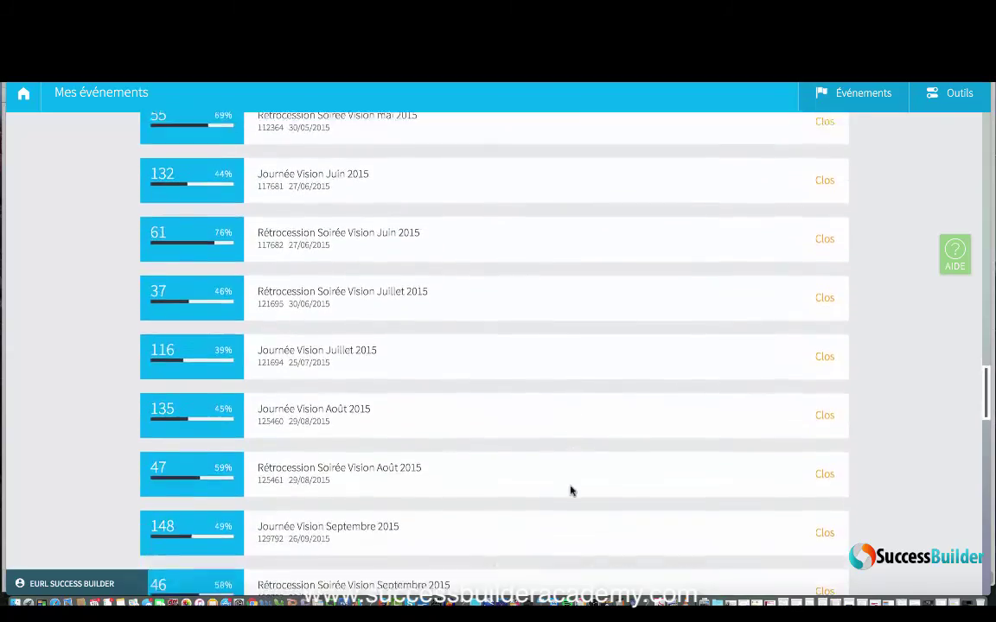
scroll(571, 492, "down", 6)
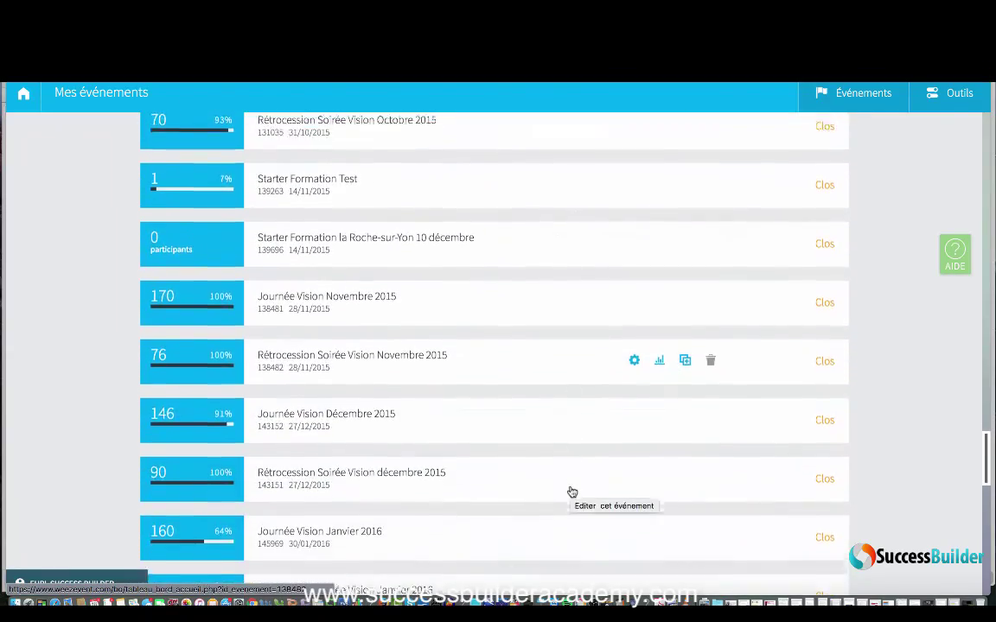
scroll(571, 492, "down", 6)
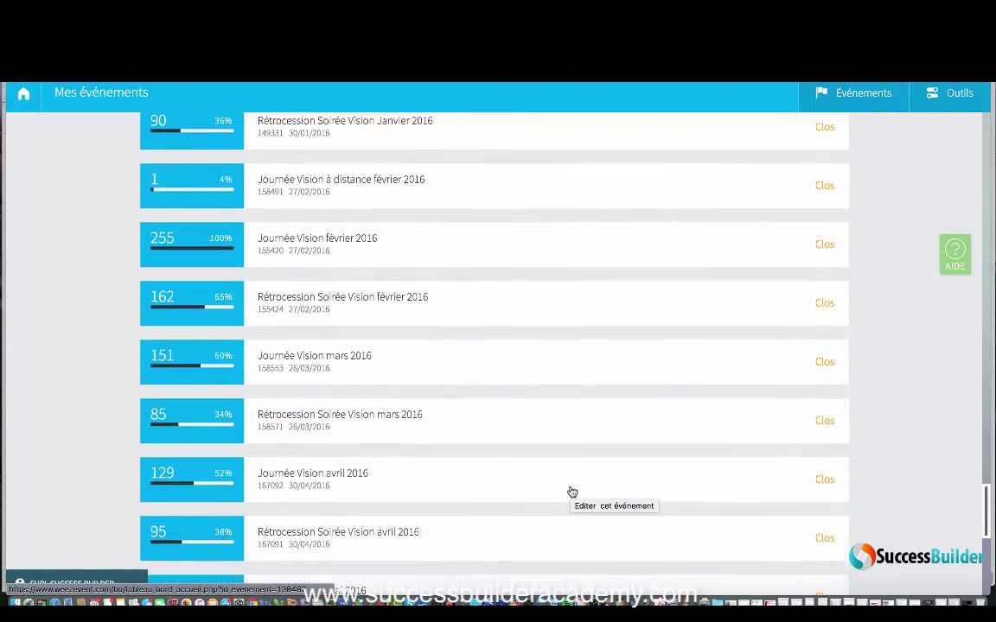
scroll(571, 492, "down", 2)
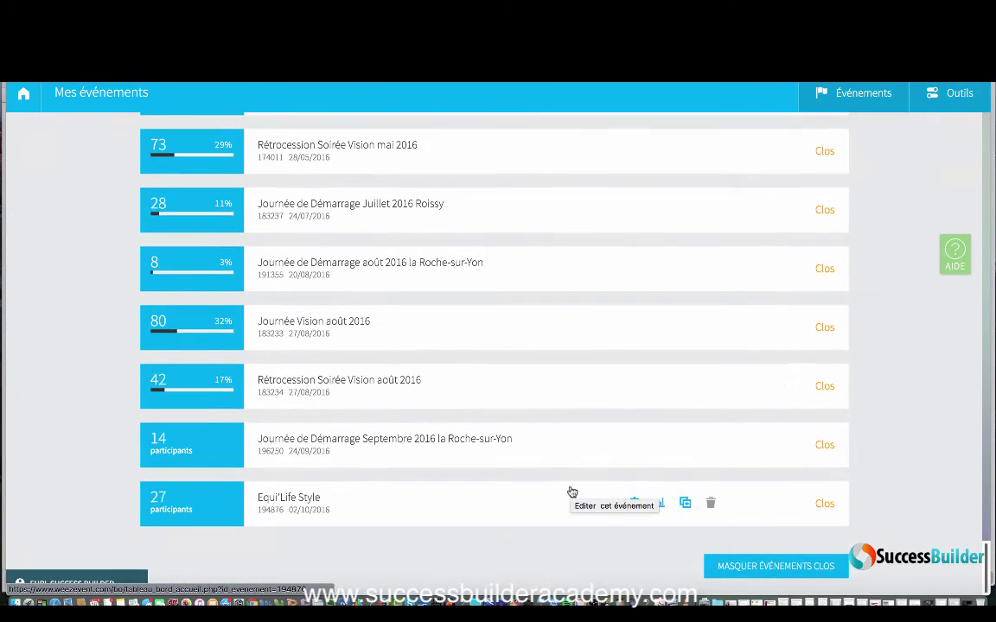
mouse_move(745, 503)
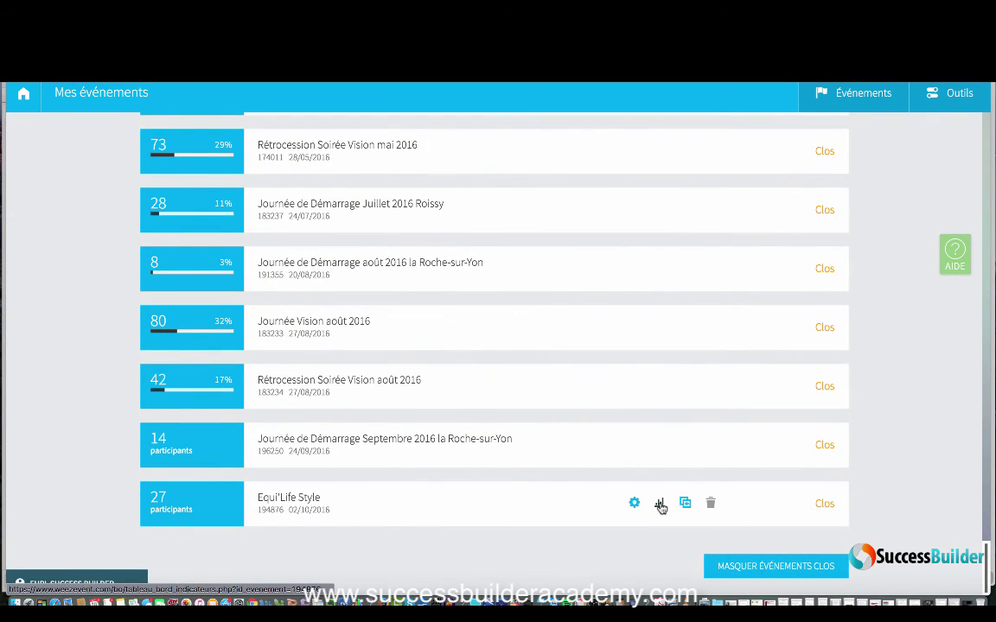
Step: Open the Equi'Life Style statistics page and scroll through its participant tables
left_click(660, 504)
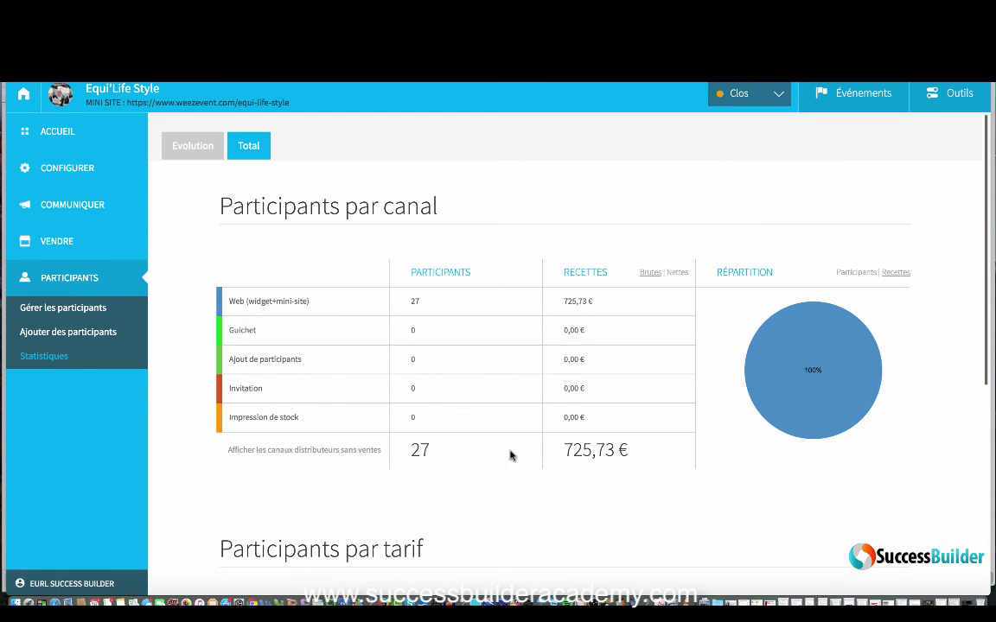
scroll(509, 456, "down", 5)
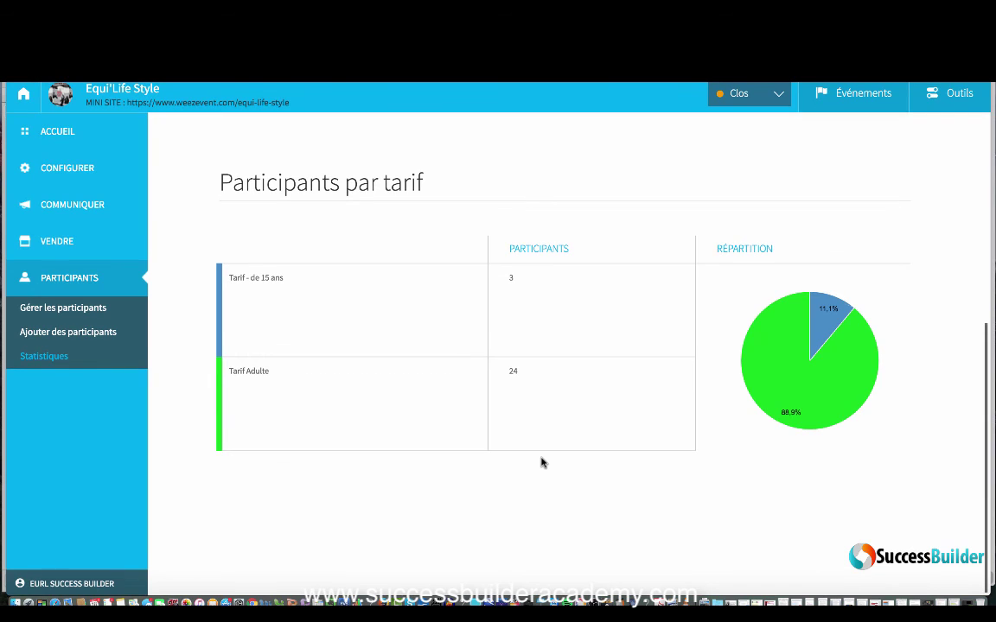
scroll(541, 462, "up", 5)
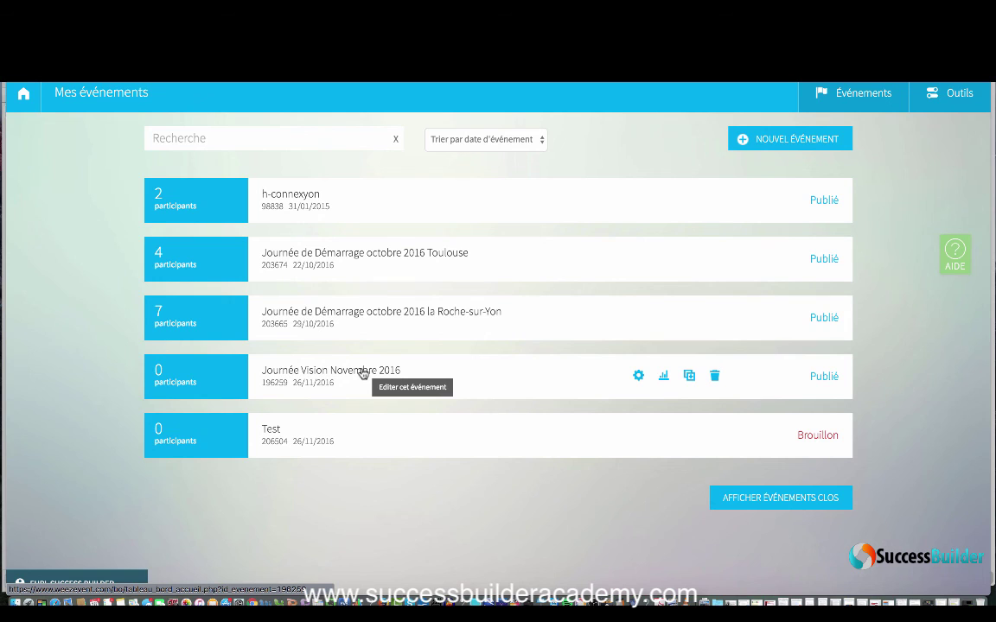
Step: Open the Journée Vision Novembre 2016 mini-site and toggle the Journée Vision Web ticket description
left_click(363, 373)
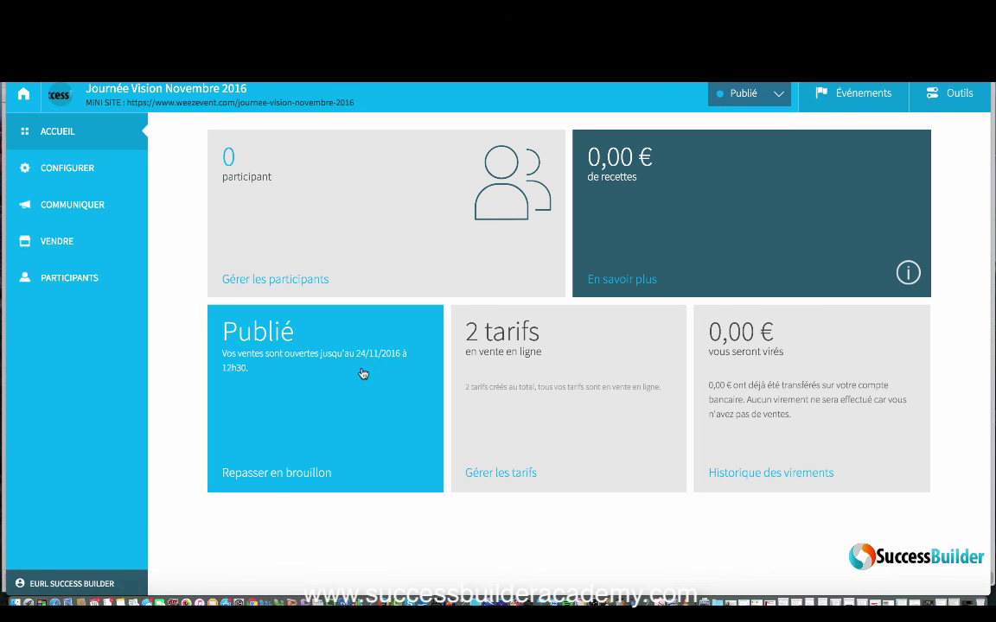
left_click(253, 102)
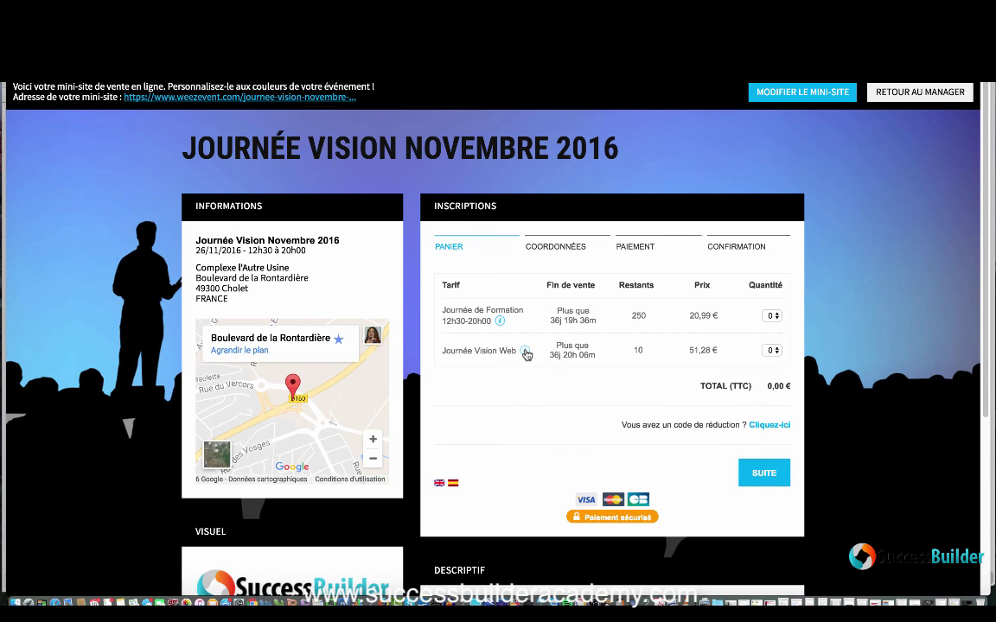
left_click(526, 353)
left_click(525, 353)
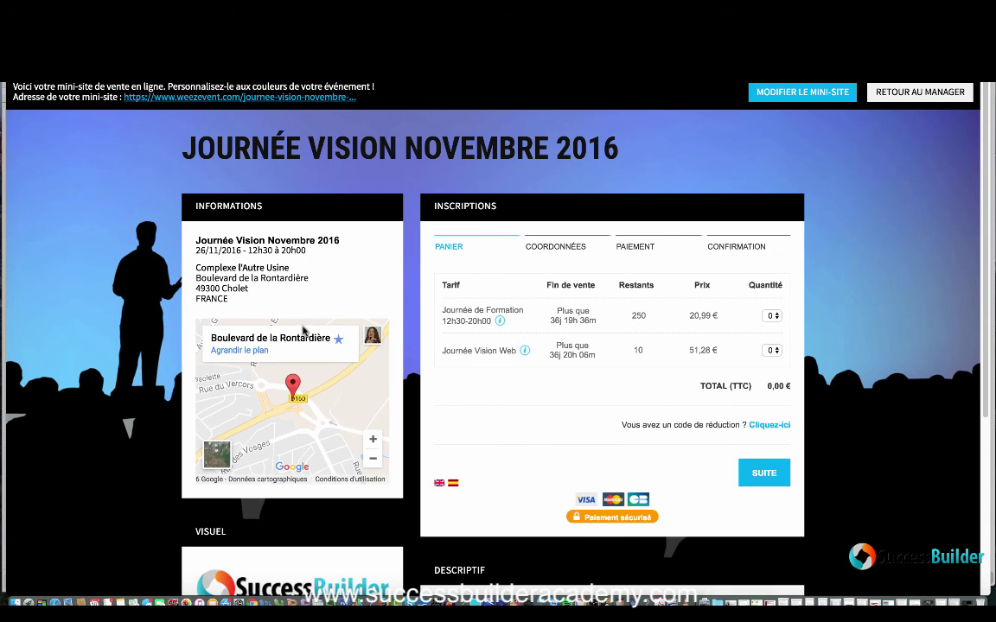